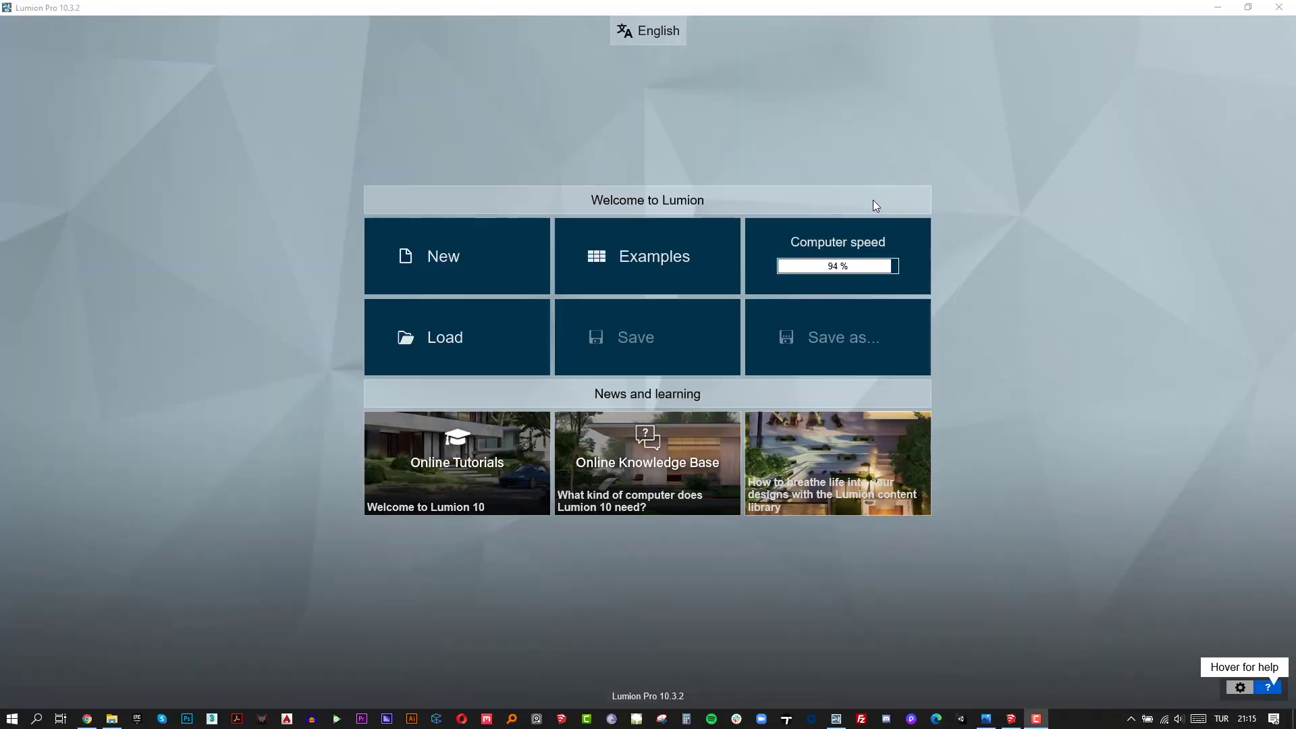
Create a Plain project and place the imported Luxury+modern+house model from the Video_310_Lumion_Villa folder on the ground.
click(490, 260)
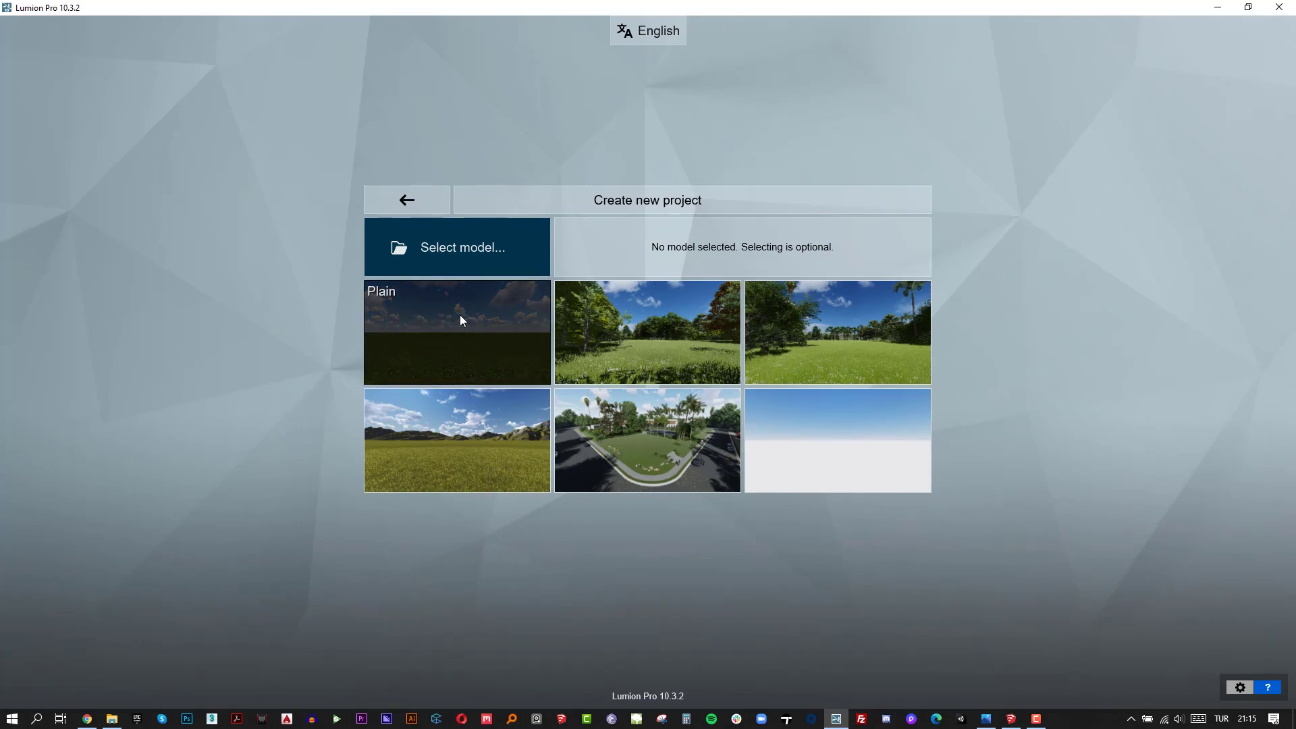
click(525, 316)
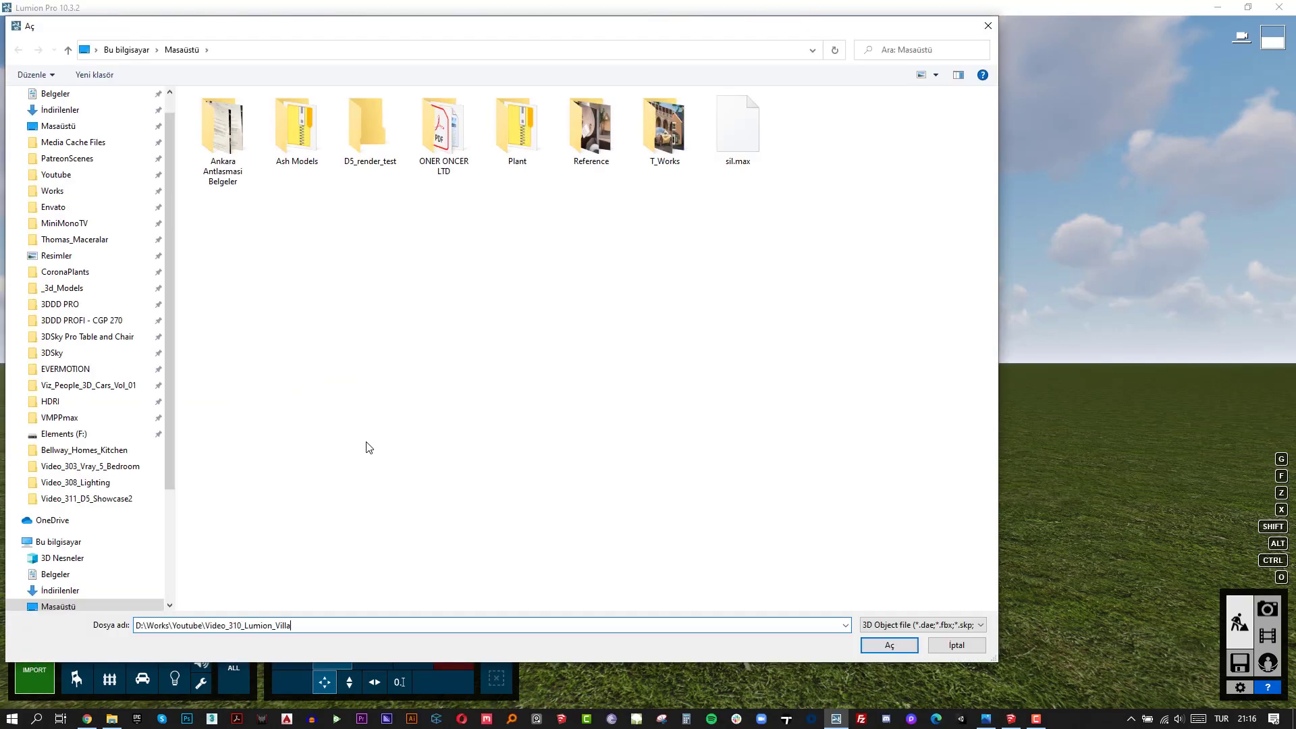
double_click(250, 115)
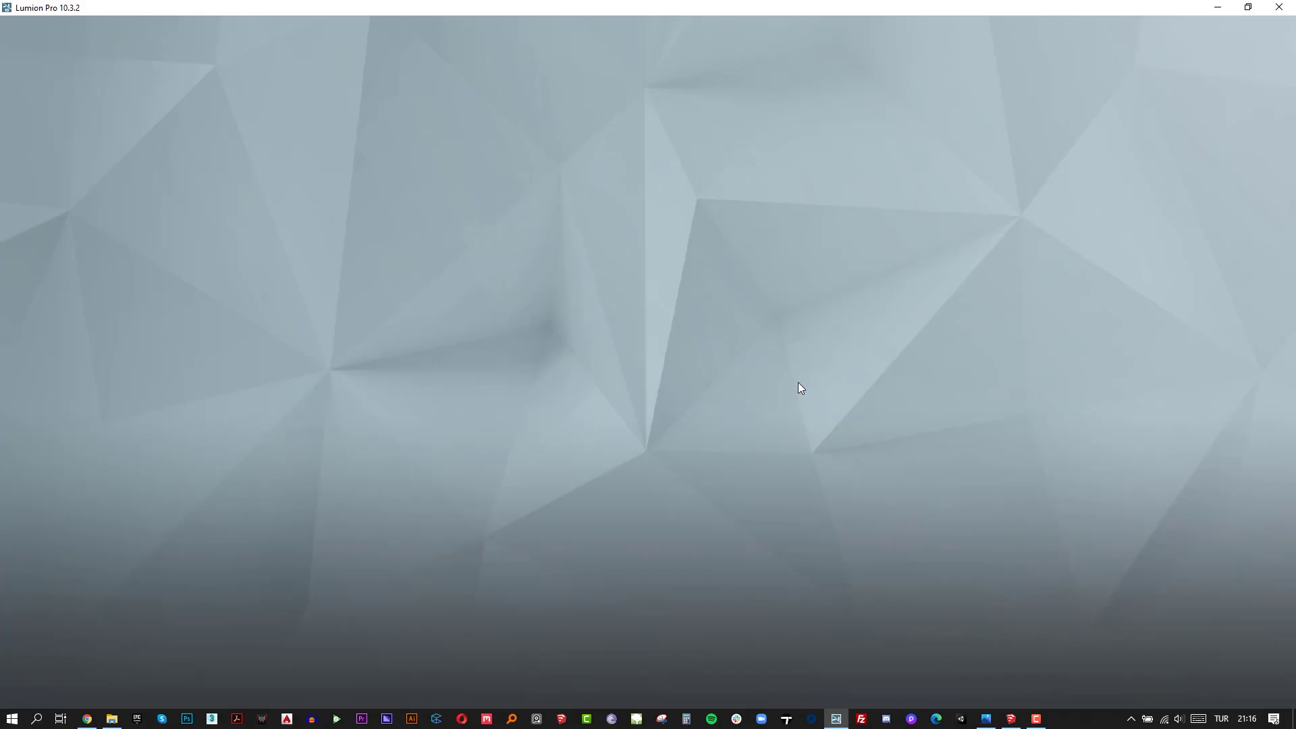
click(841, 496)
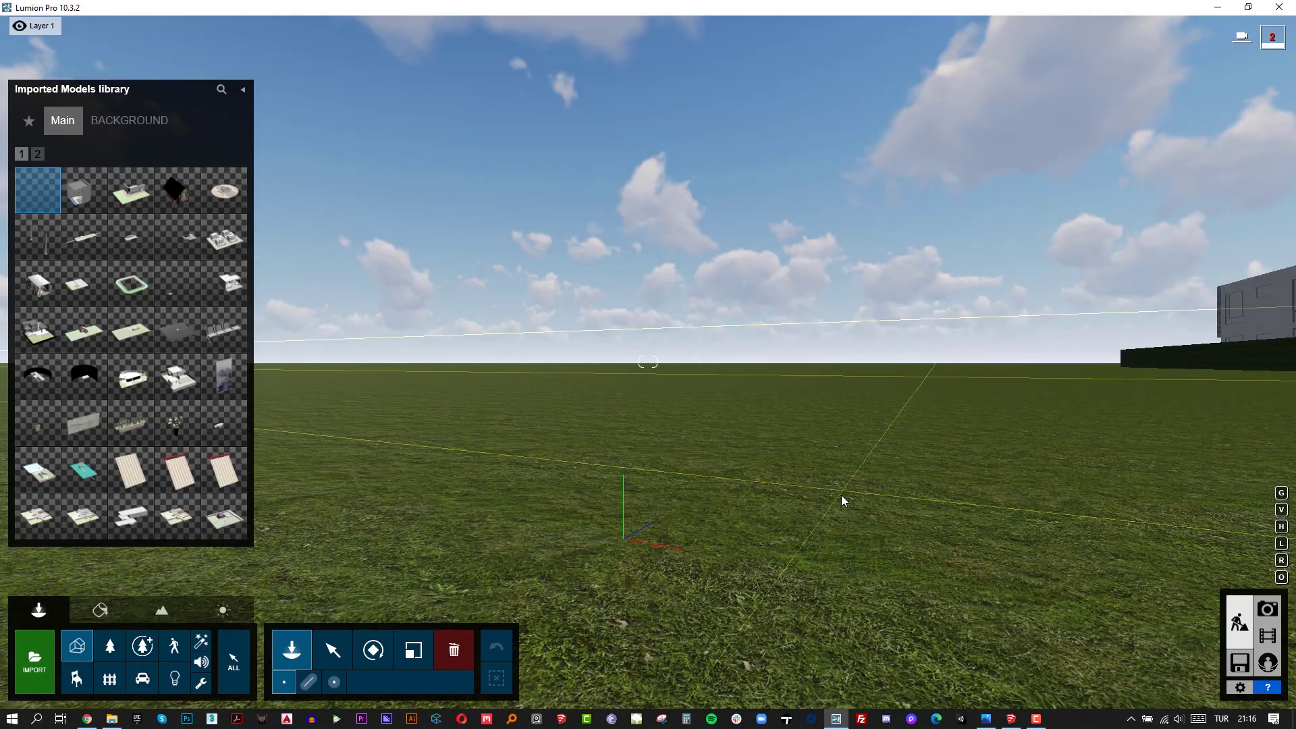
Select the imported house and raise it vertically so its paving sits clear of the terrain.
click(337, 646)
right_drag(432, 540, 675, 513)
key(w)
right_drag(648, 365, 405, 378)
key(q)
key(w)
key(q)
key(d)
key(s)
right_drag(283, 503, 344, 574)
click(349, 681)
drag(795, 264, 835, 206)
click(324, 682)
click(349, 682)
Frame the house's front facade from a low viewpoint on the driveway.
right_drag(807, 280, 883, 227)
key(w)
key(w)
key(e)
key(e)
key(a)
key(s)
key(d)
key(w)
key(a)
key(s)
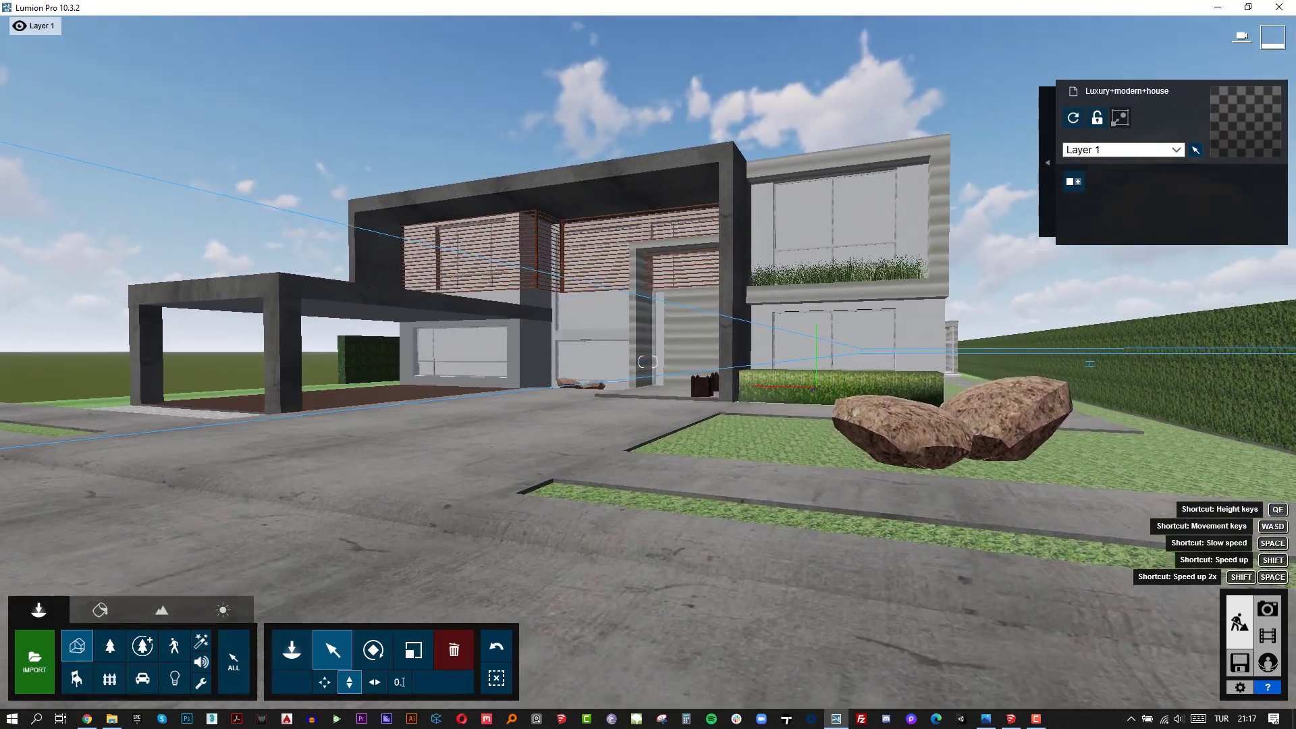
click(795, 302)
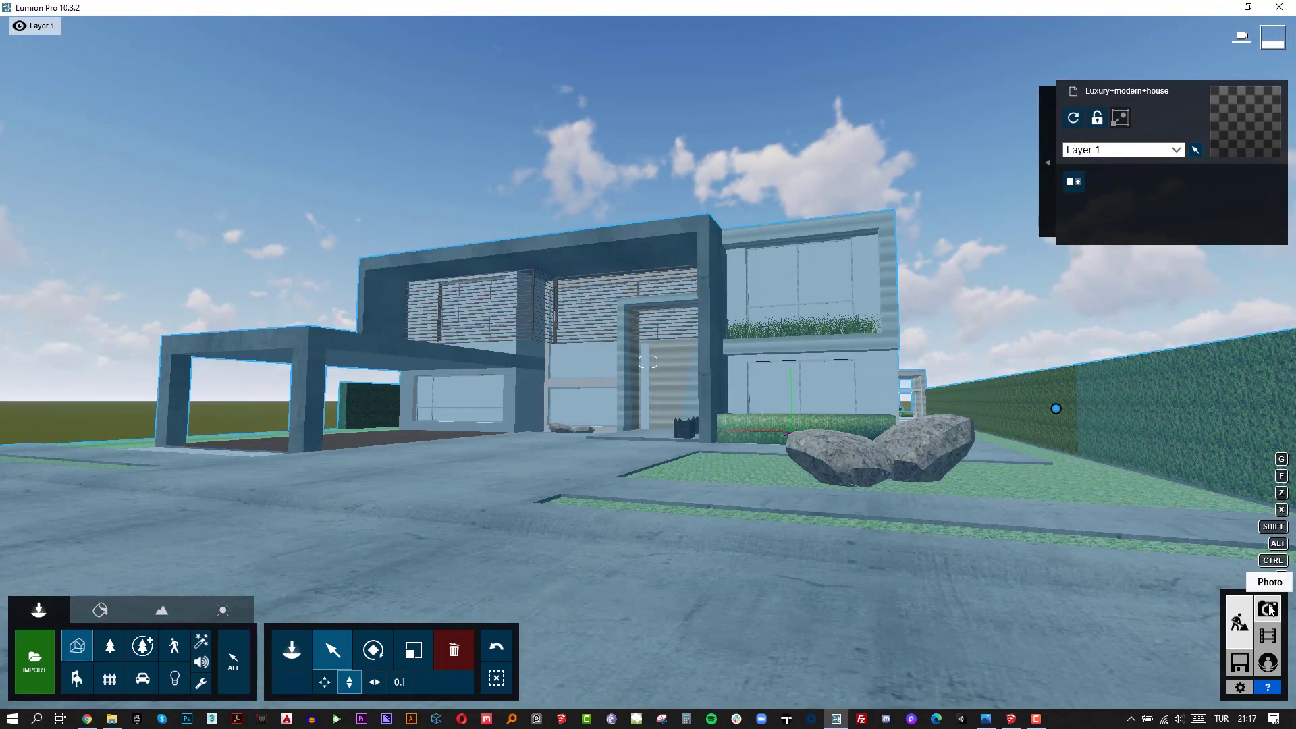
Apply the Realistic style to the first photo and add an enabled 2-Point Perspective effect.
click(1269, 609)
click(161, 92)
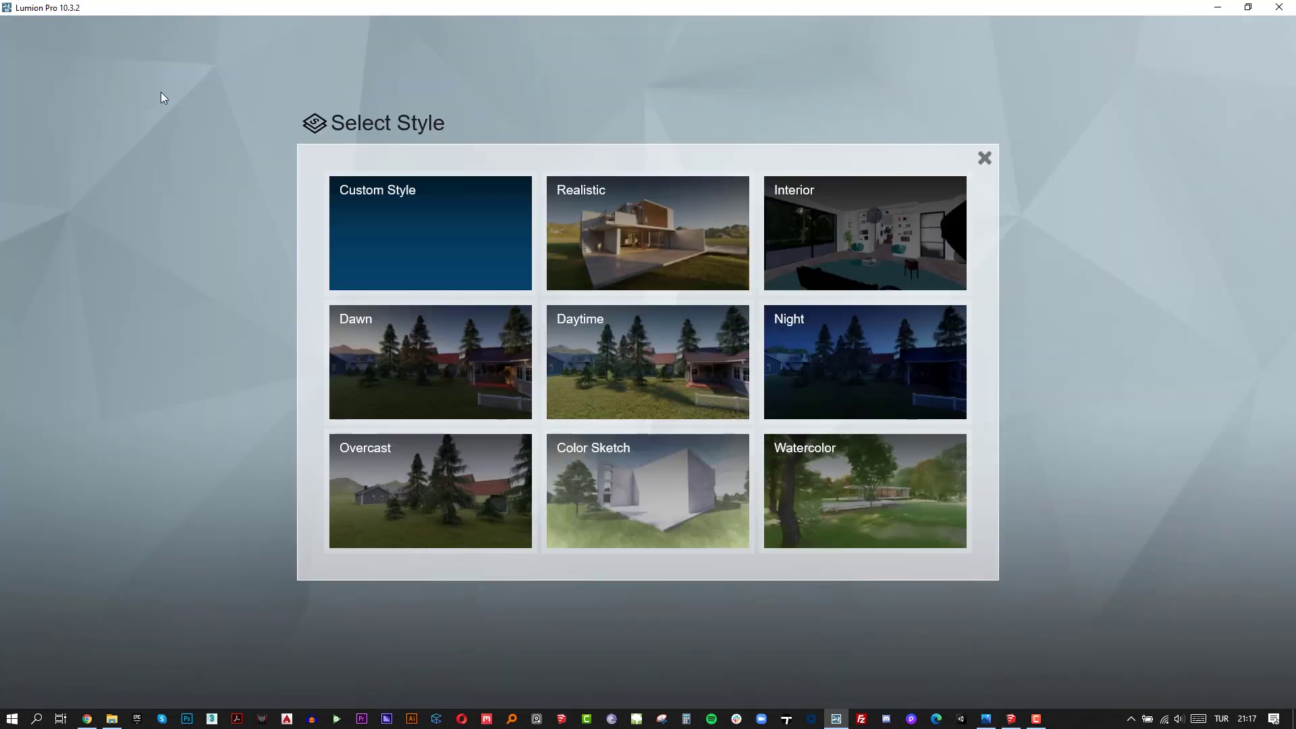
click(658, 229)
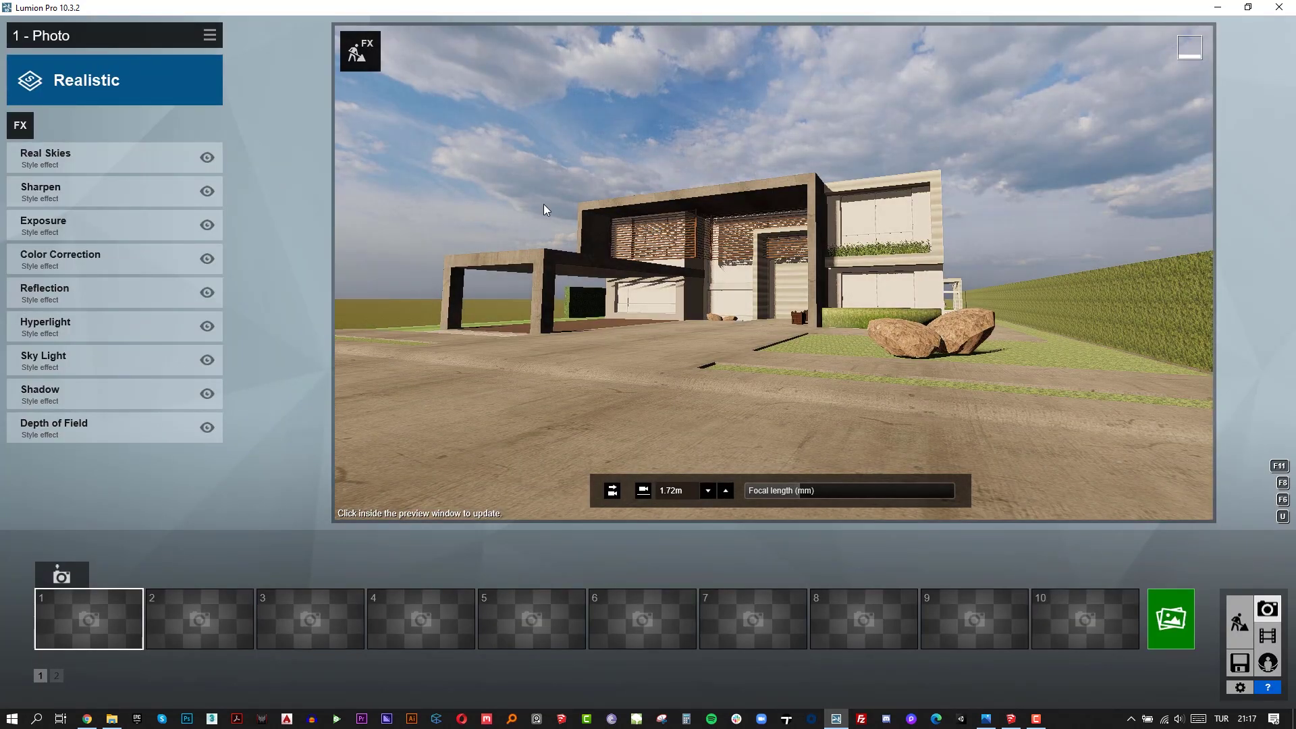
click(20, 125)
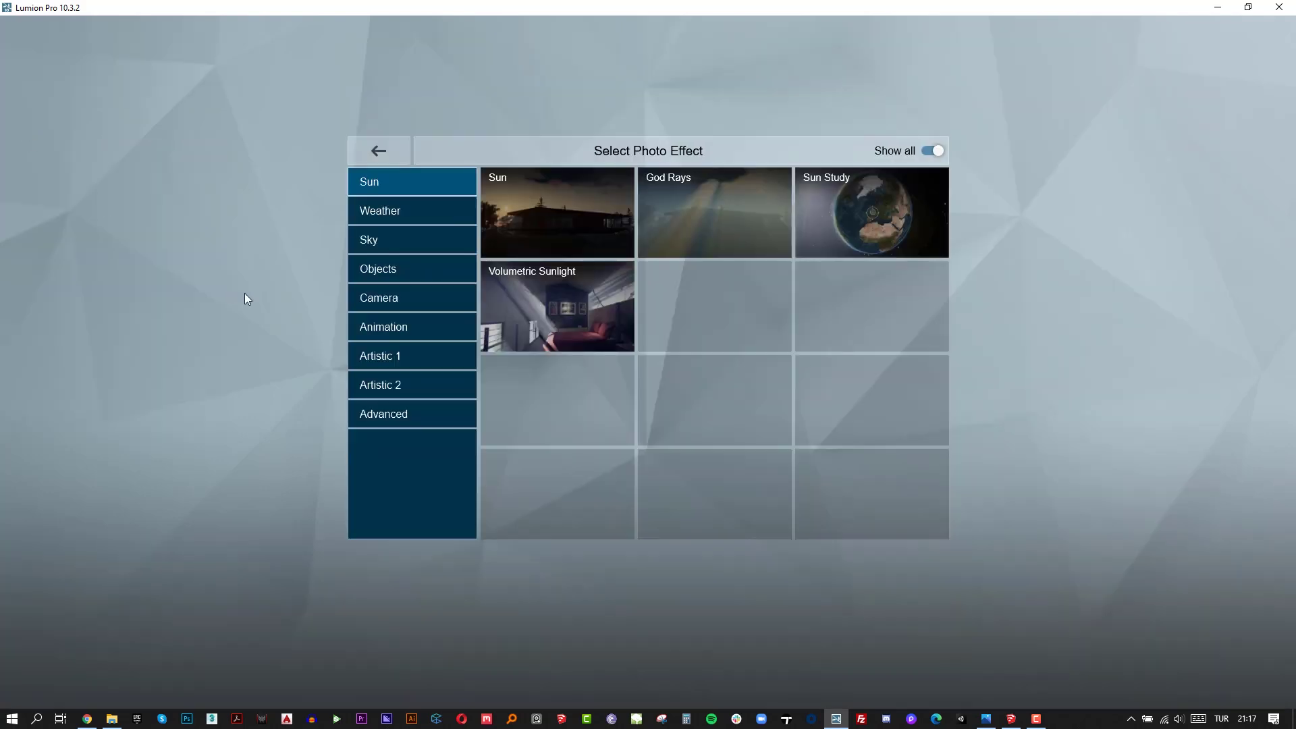
click(404, 294)
click(552, 316)
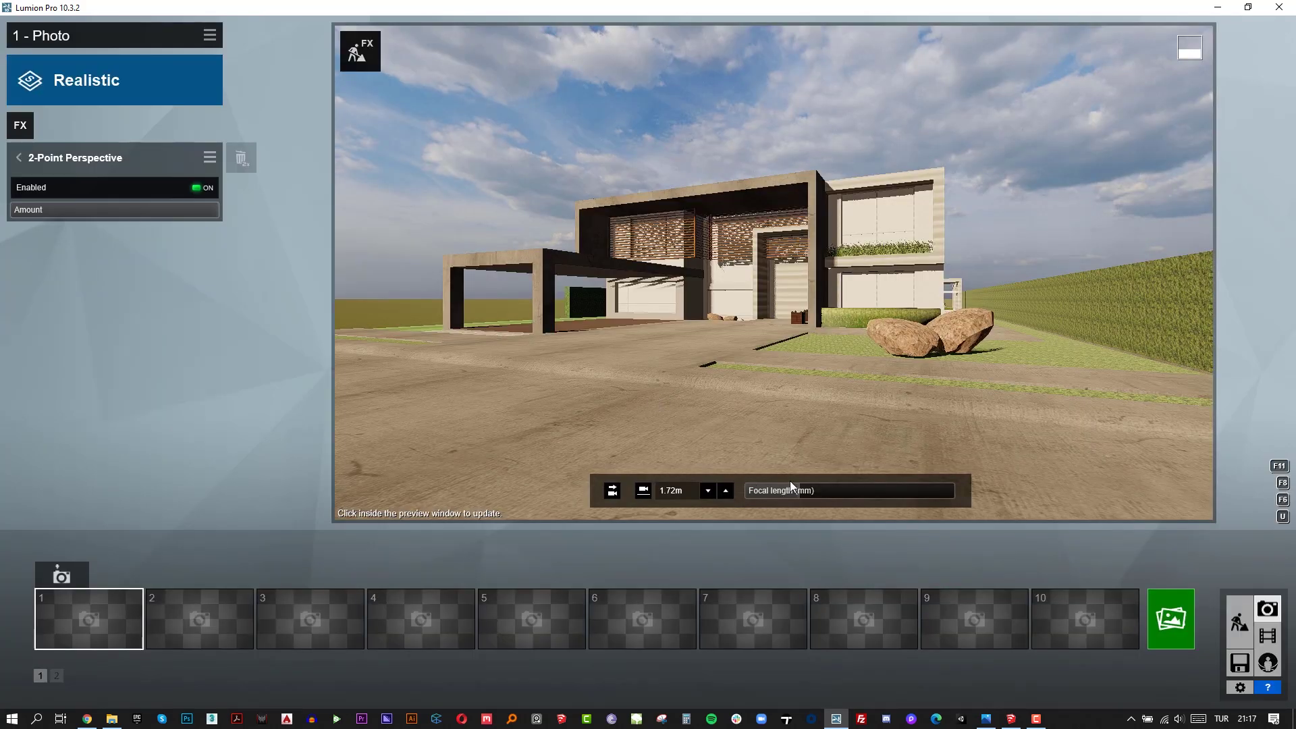
Increase the photo's focal length, reframe the front facade more closely and store the camera as photo 1.
click(827, 494)
drag(826, 492, 817, 493)
right_drag(804, 412, 773, 410)
key(a)
key(d)
key(d)
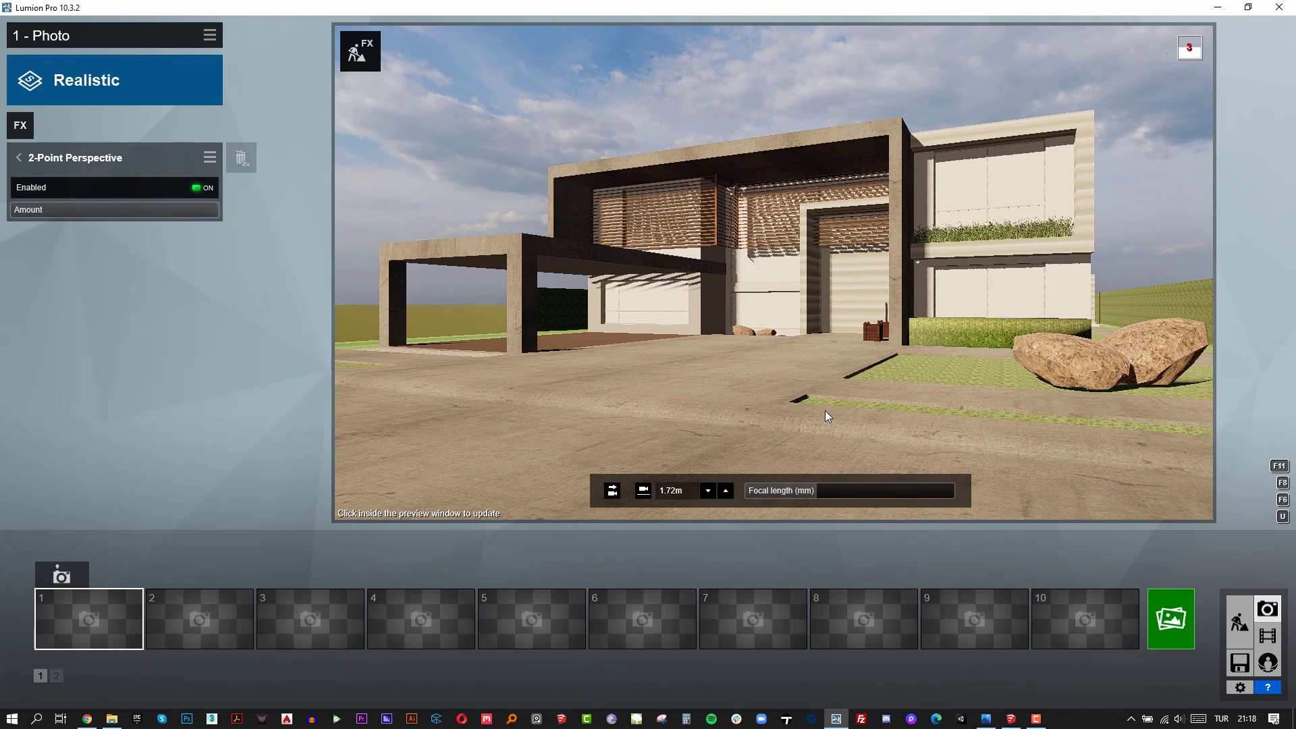
click(61, 576)
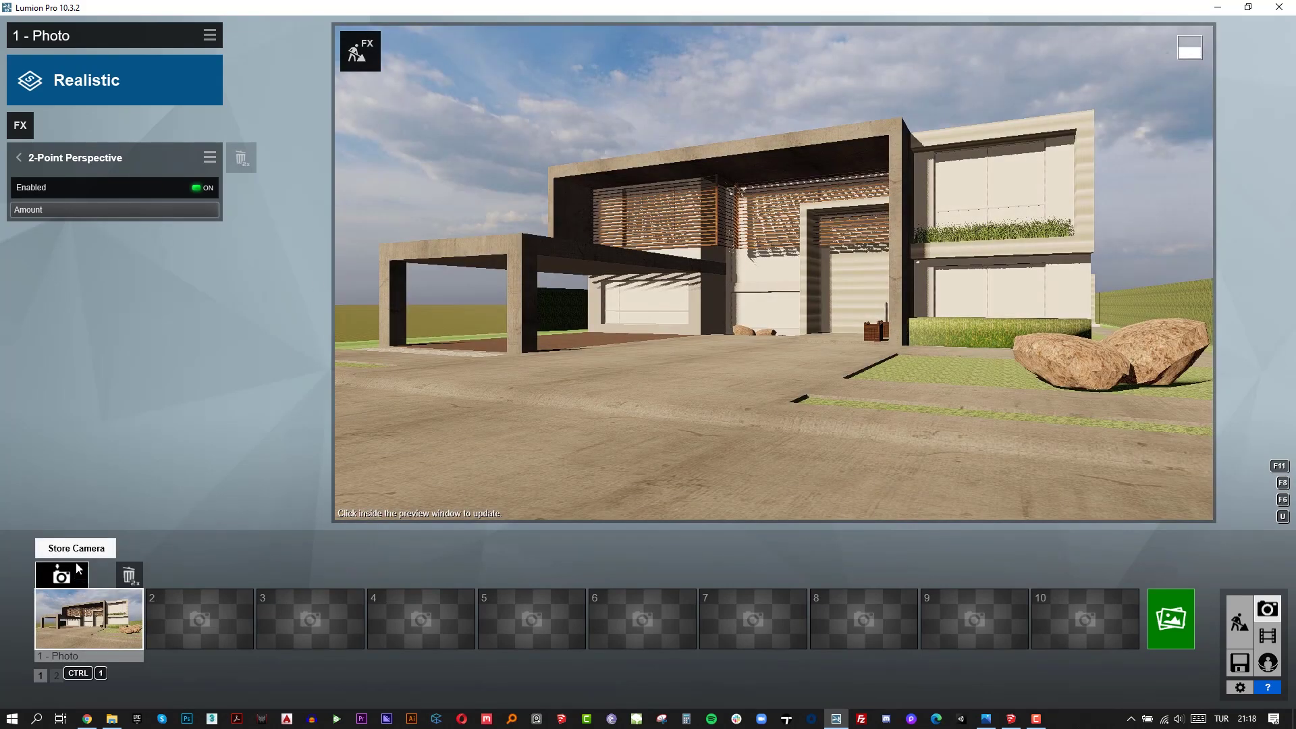
Lower the Heading of the photo's Real Skies effect to change the sky and sunlight direction.
click(86, 100)
click(984, 163)
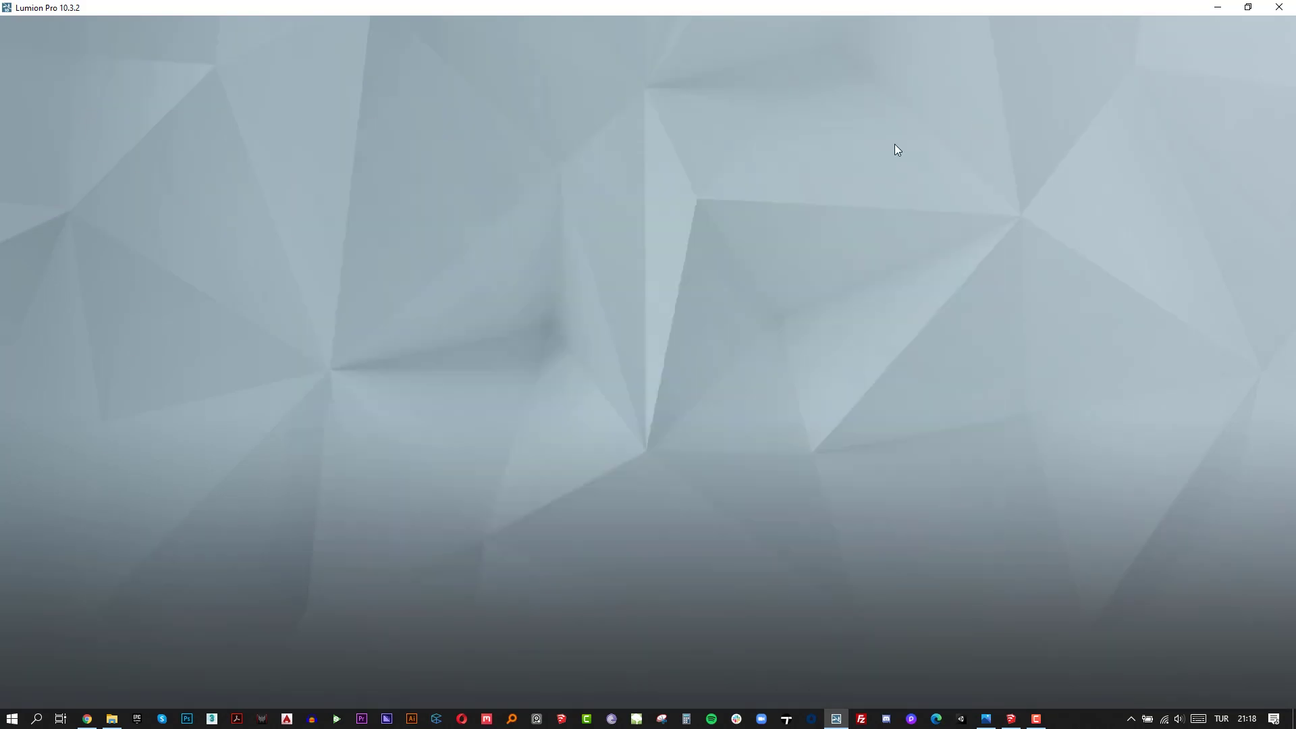
click(111, 201)
drag(105, 237, 54, 241)
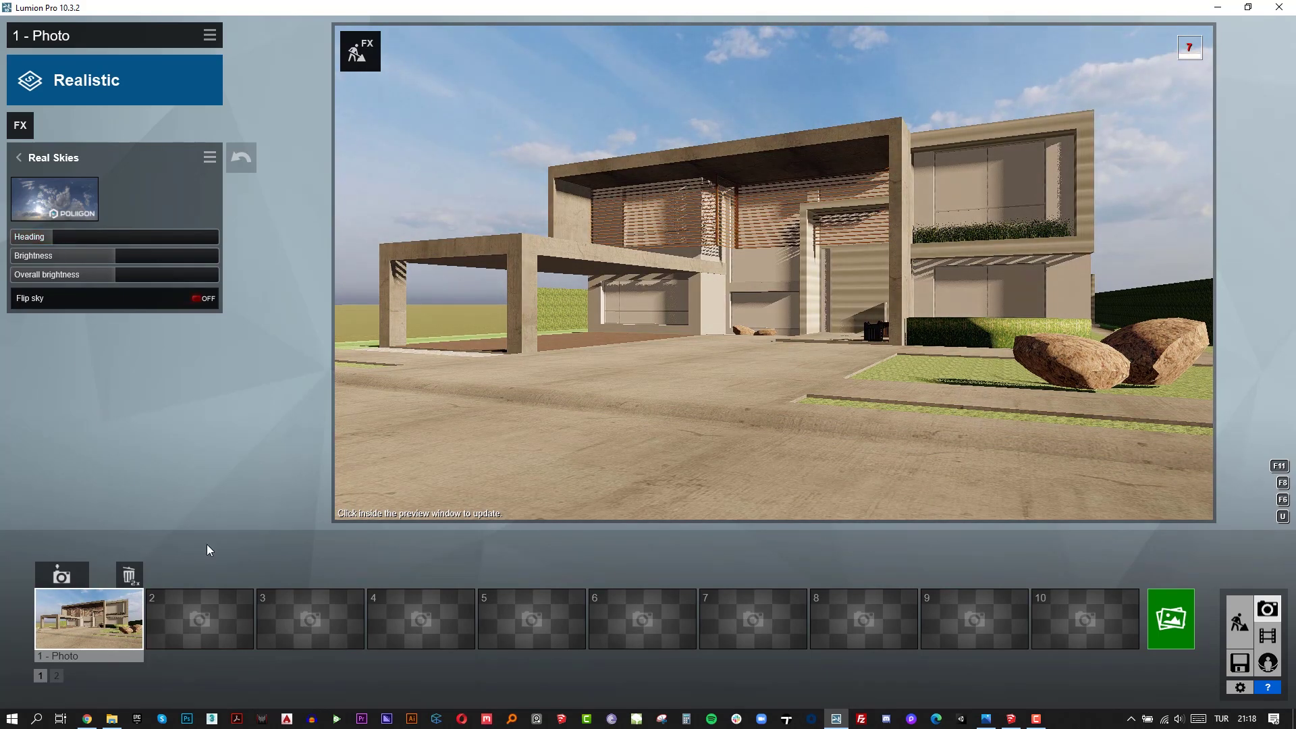
Return to Build mode and assign the Glass material to the house's window panes.
click(1239, 625)
click(100, 609)
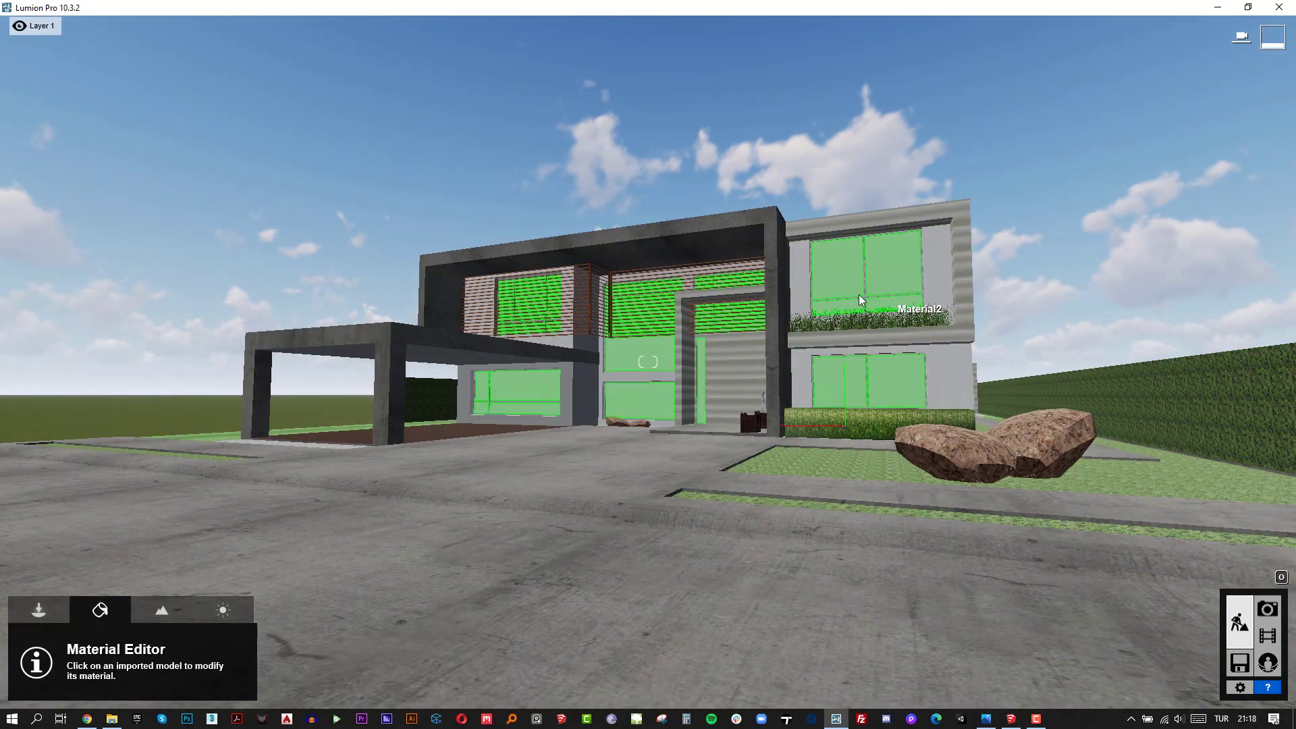
click(843, 278)
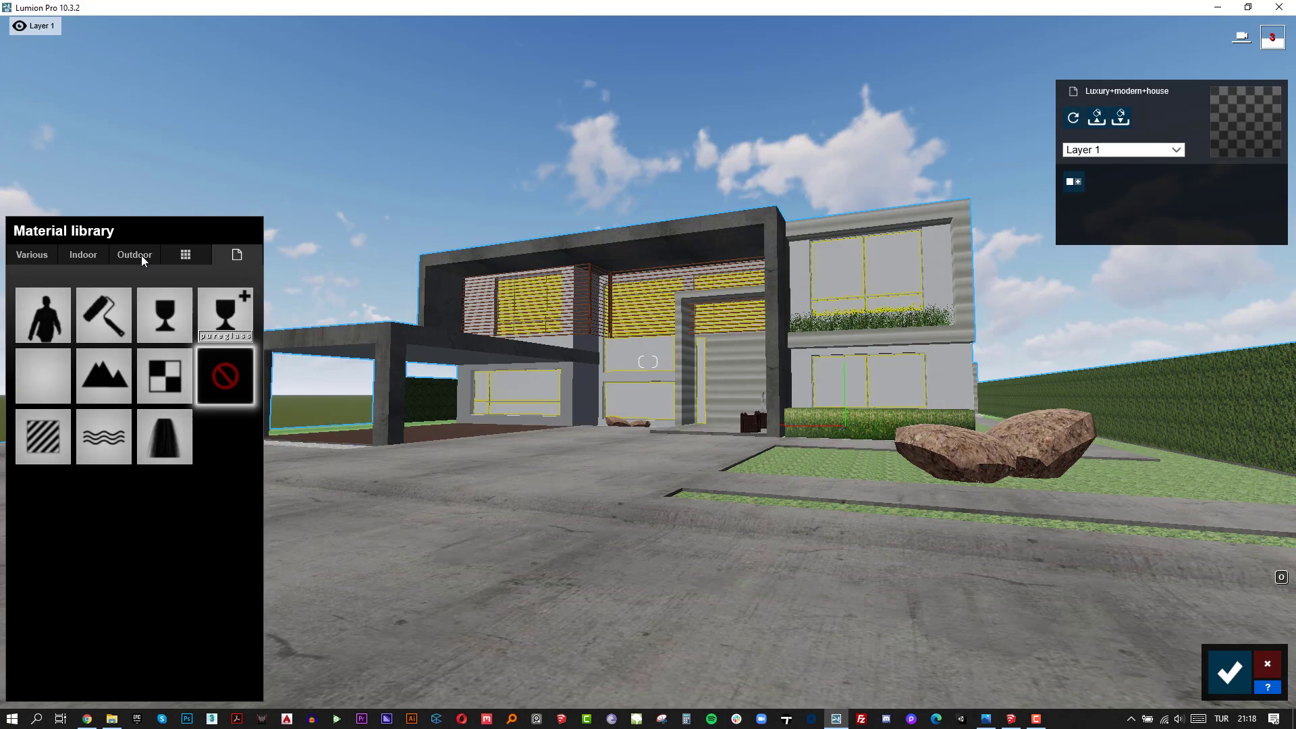
click(157, 321)
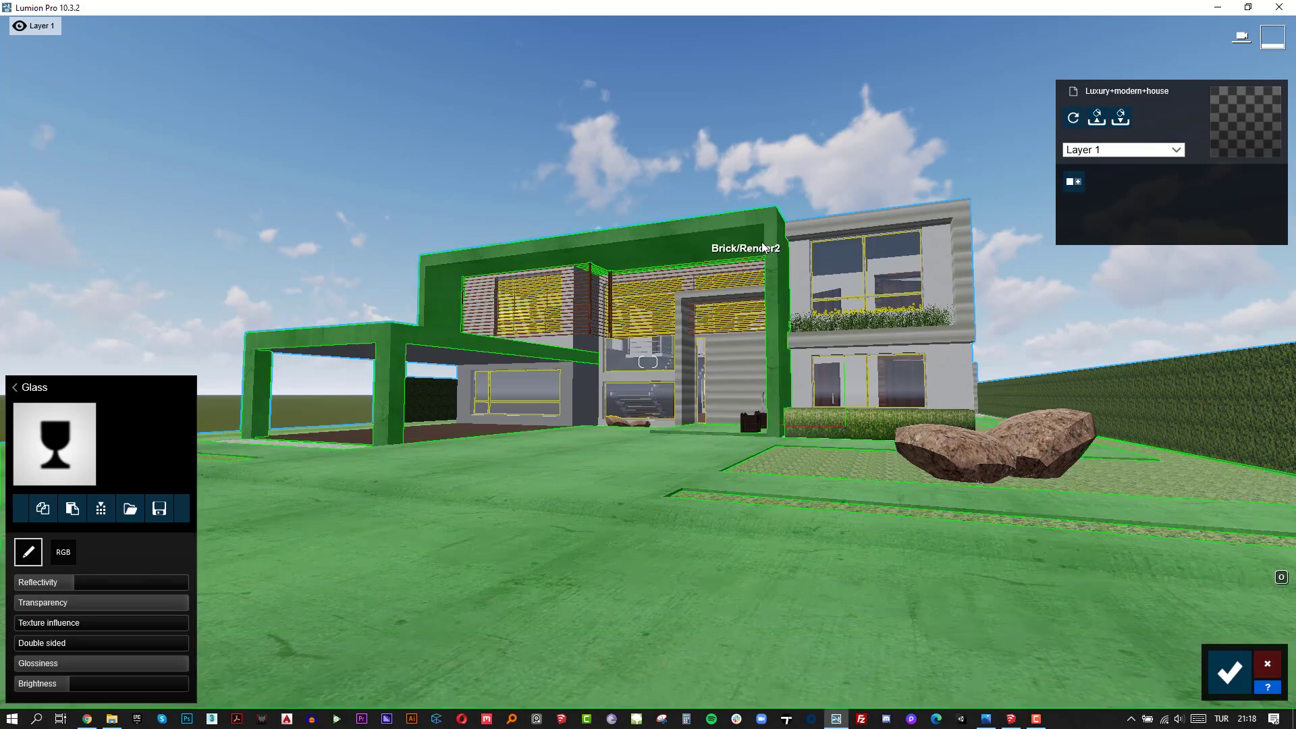
Replace the front lawn's material with the first preset of the 3D Grass category.
right_drag(719, 396, 665, 414)
key(q)
key(w)
click(665, 414)
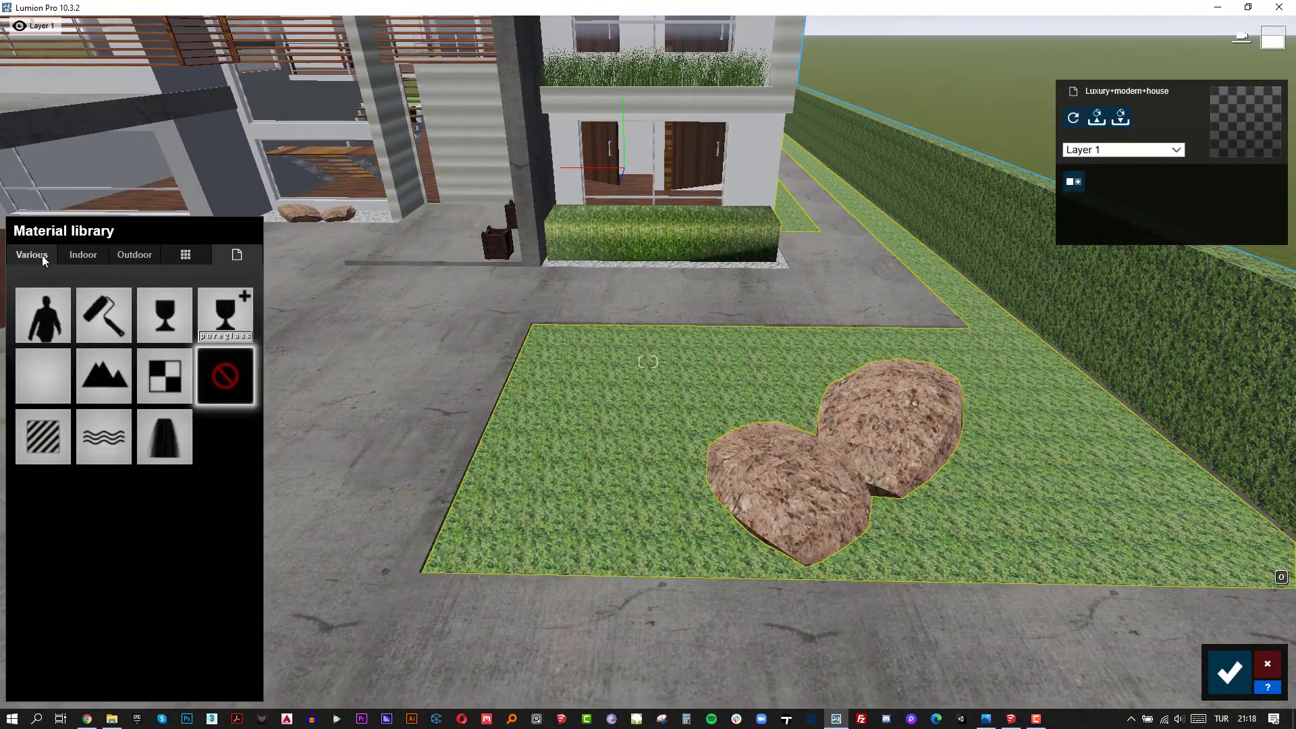
click(73, 300)
click(79, 301)
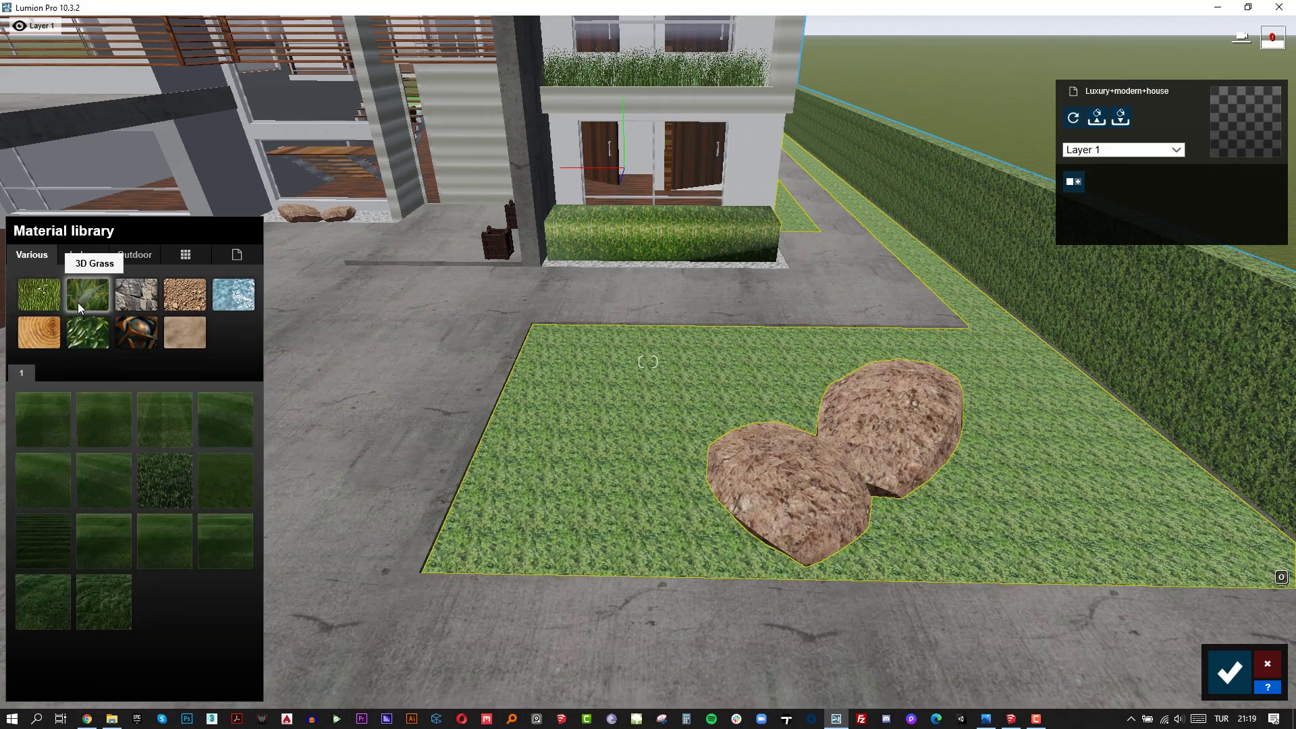
click(55, 440)
Apply the first 3D Grass preset to the striped lawn strip beside the carport.
right_drag(351, 419, 270, 378)
right_drag(648, 362, 679, 382)
key(a)
key(s)
right_drag(465, 418, 564, 430)
key(a)
click(548, 431)
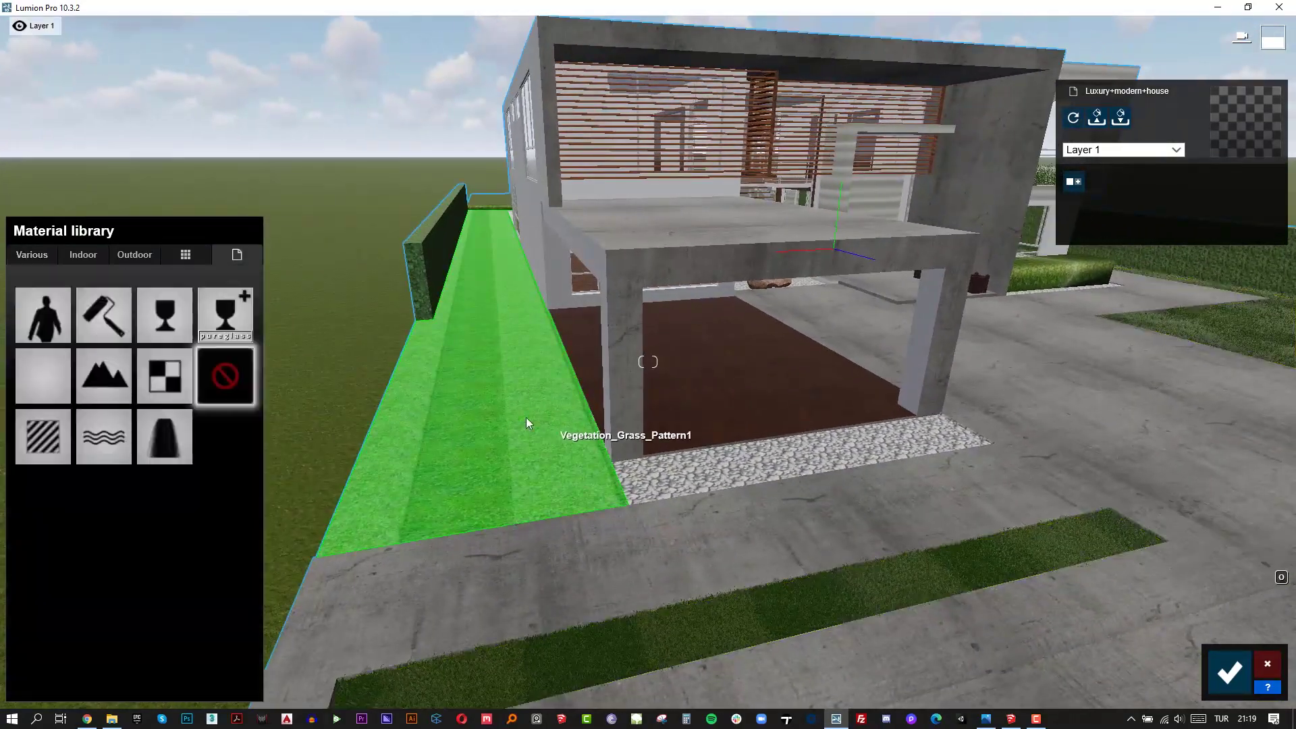
click(46, 252)
click(86, 292)
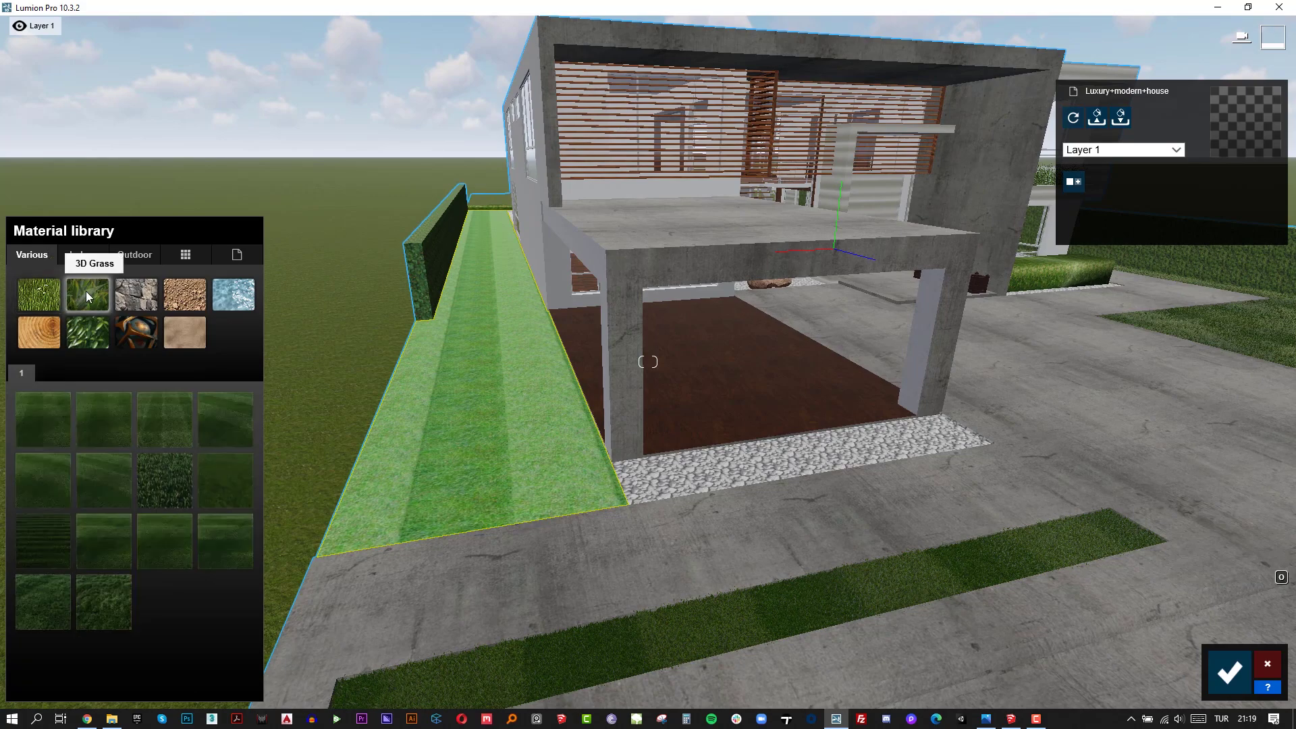
click(46, 414)
Try several presets of the Leaves category on the boundary hedge and assign Leaves3 to it.
right_drag(465, 389, 553, 358)
key(w)
key(d)
right_drag(797, 382, 867, 412)
key(w)
click(868, 412)
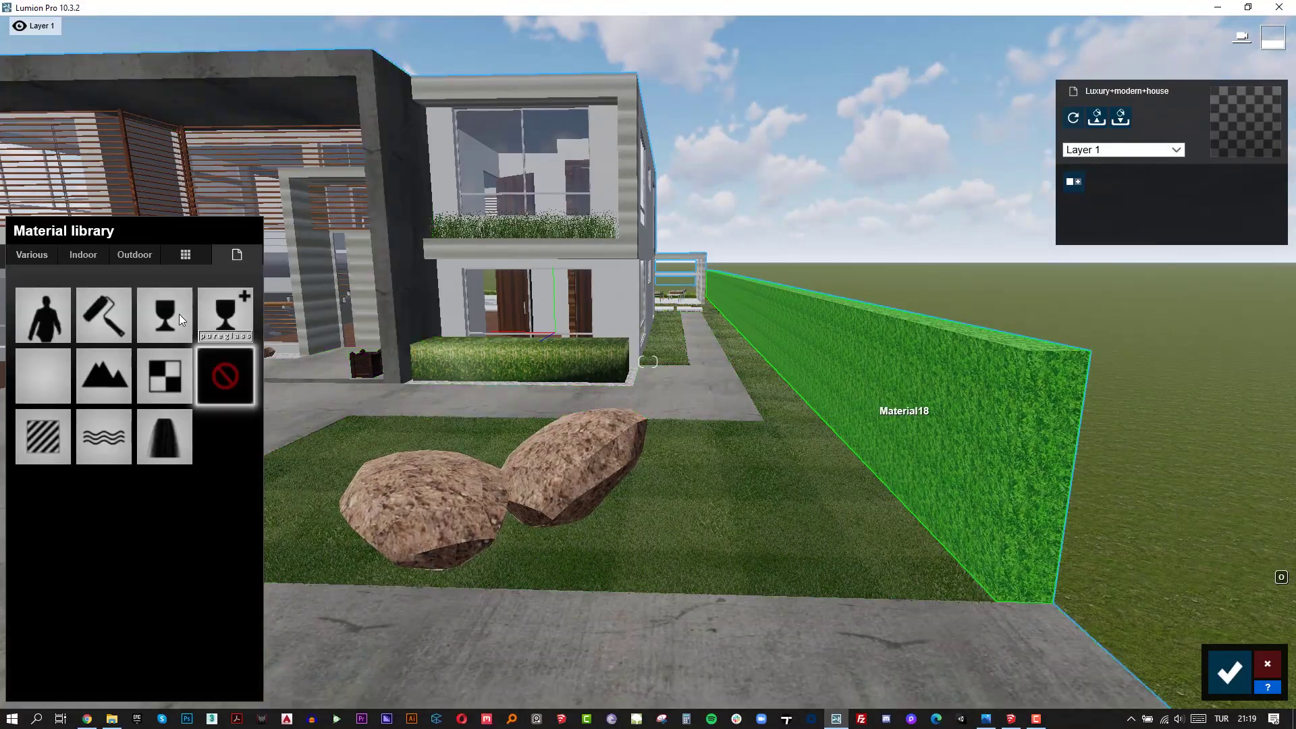
click(27, 255)
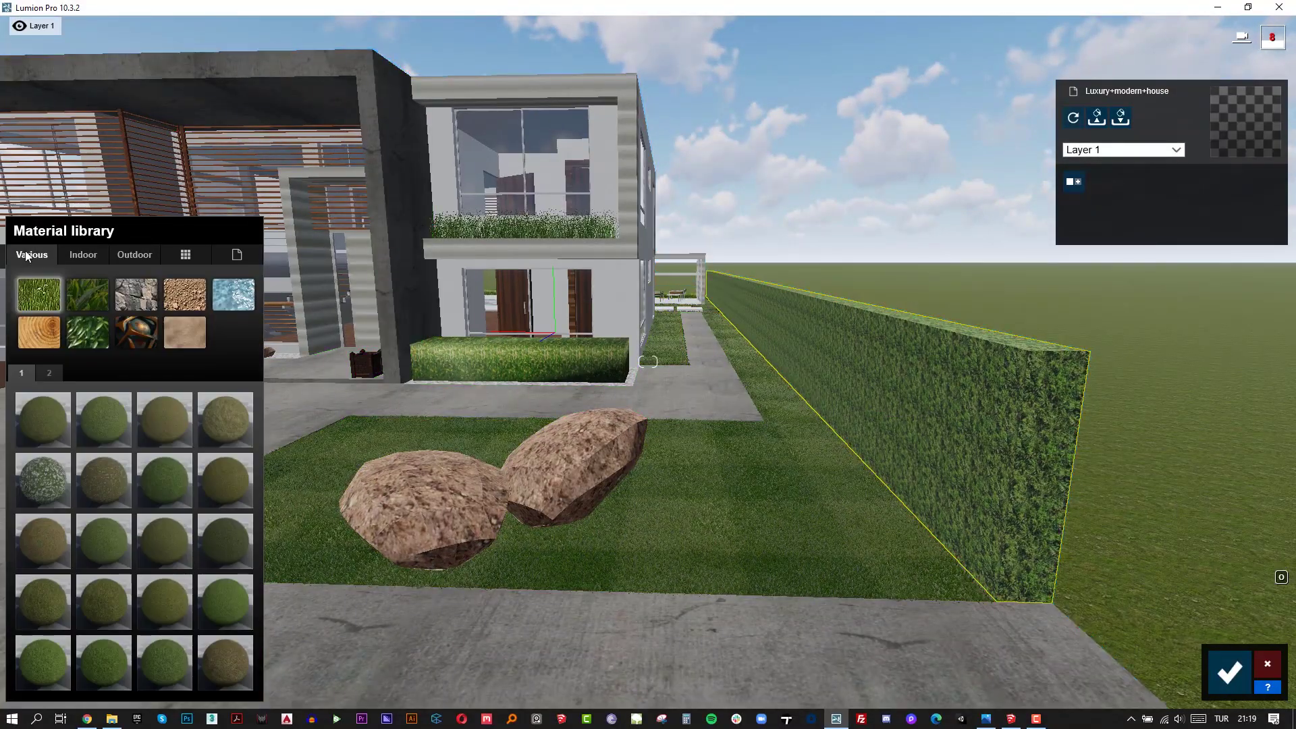
click(80, 336)
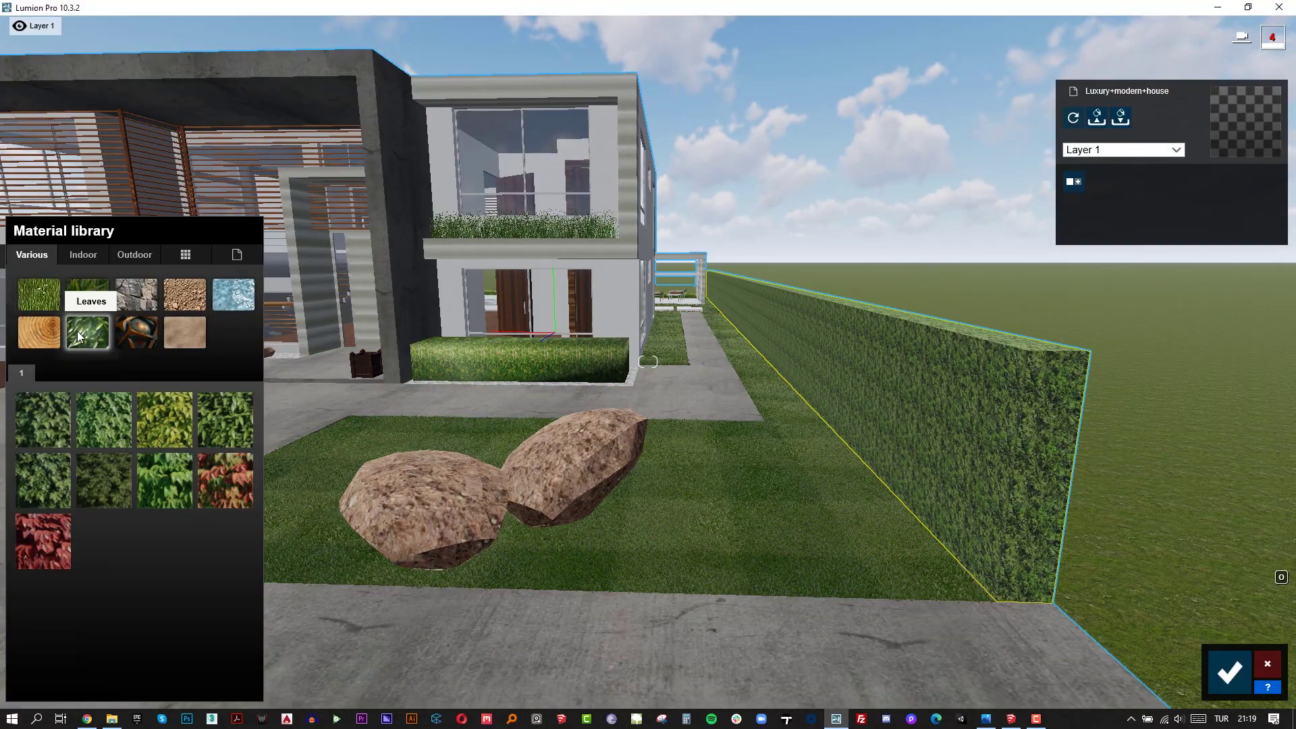
click(91, 415)
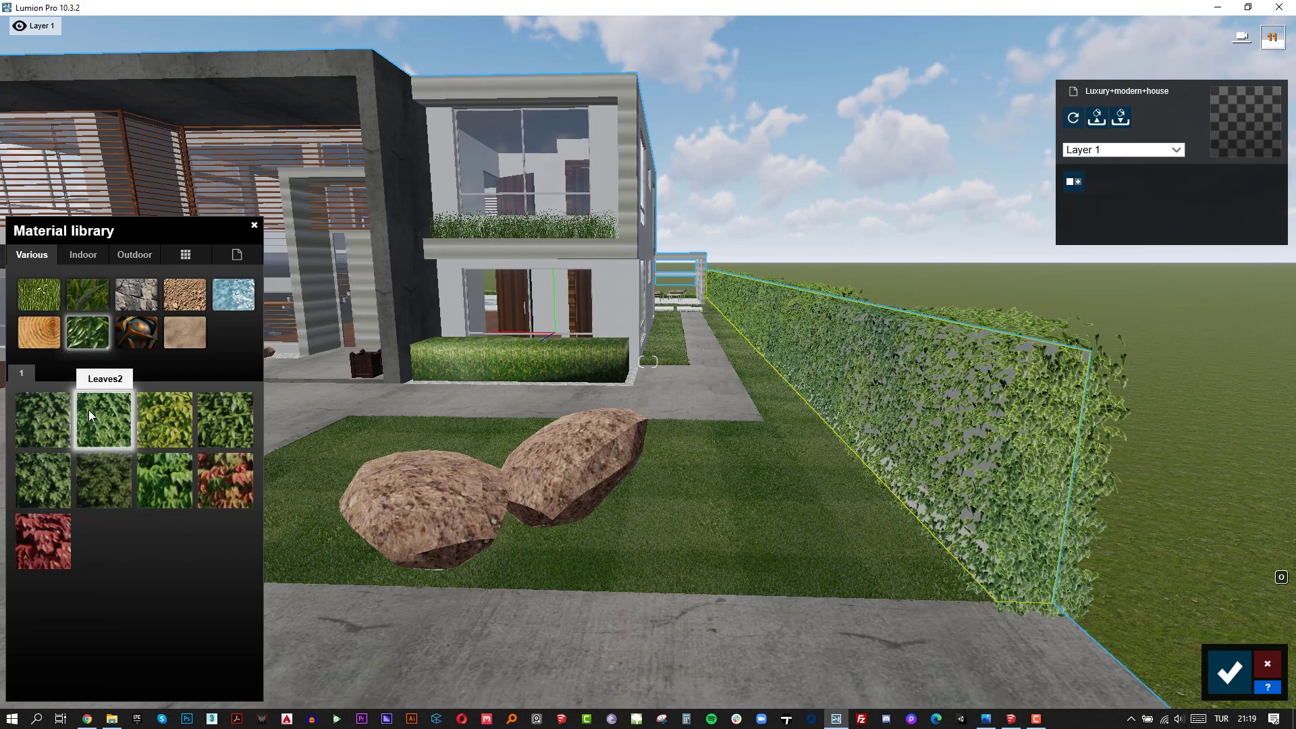
click(165, 421)
click(221, 425)
click(188, 423)
Inspect the hedge foliage up close, reduce the Leaves3 spread and adjust its leaf size and spread pattern offset.
right_drag(725, 395, 837, 395)
key(w)
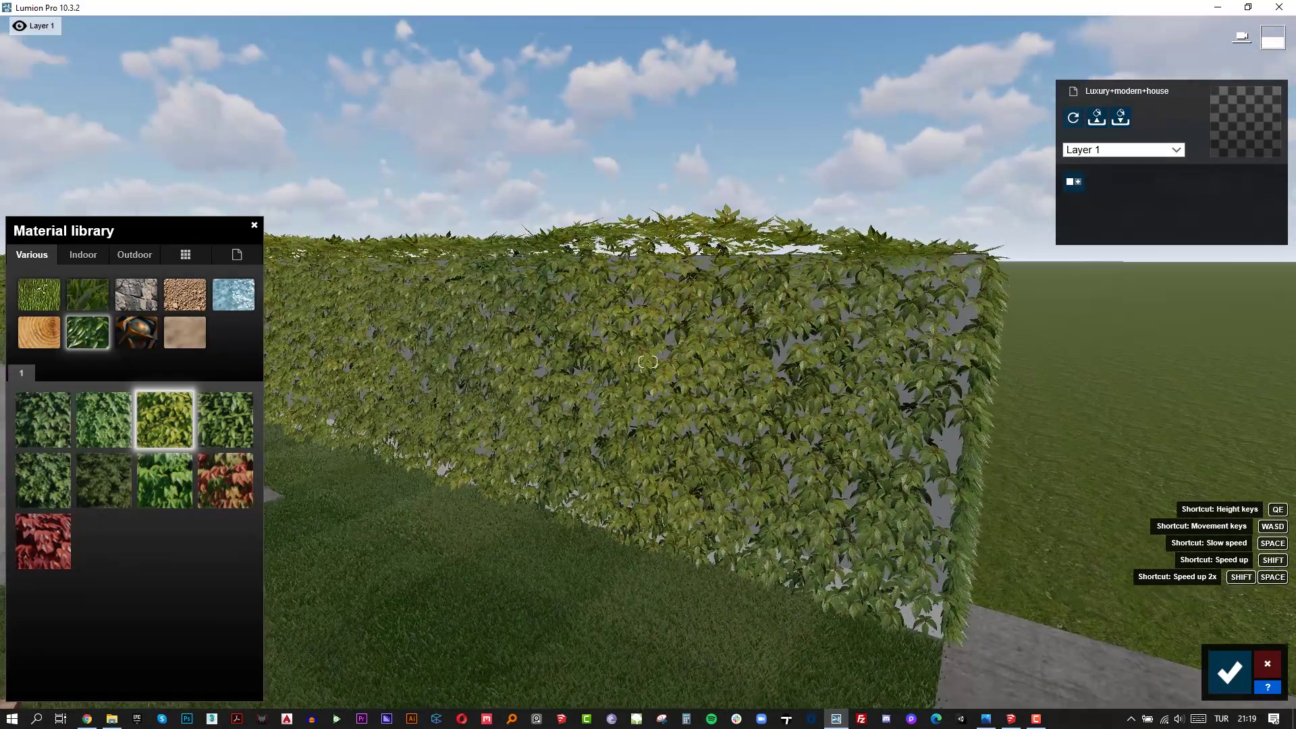
key(s)
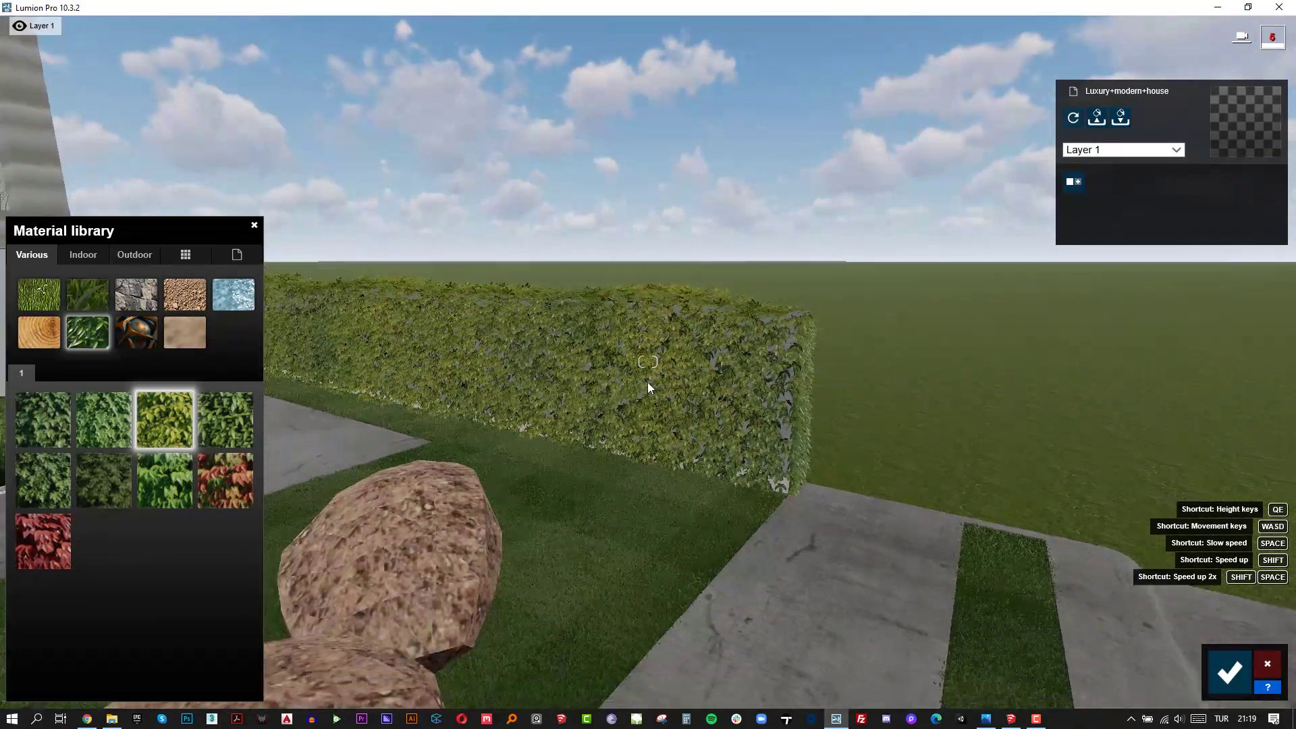
click(173, 420)
click(162, 427)
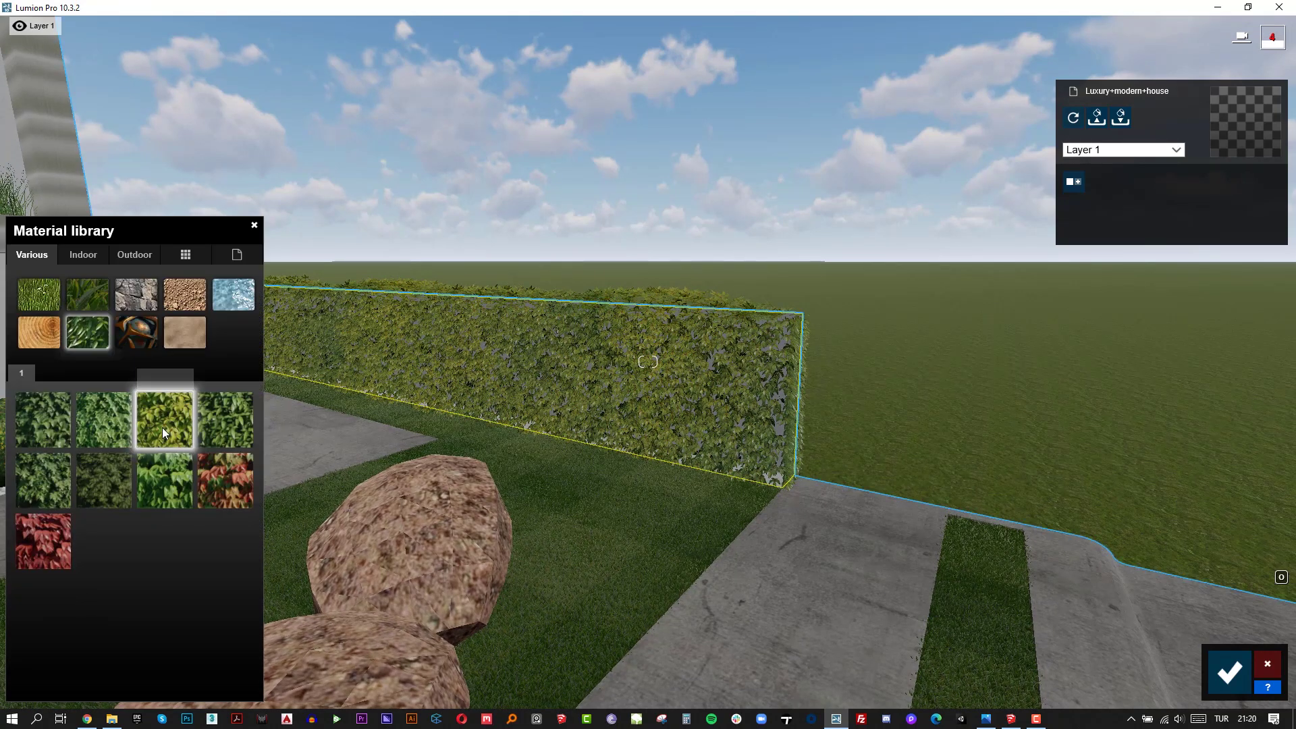
click(162, 427)
drag(70, 609, 71, 607)
drag(35, 650, 72, 632)
drag(69, 586, 35, 602)
Assign the Standard material to the Brick/Render2 concrete of the driveway and house frame.
right_drag(693, 496, 338, 466)
key(w)
key(s)
key(w)
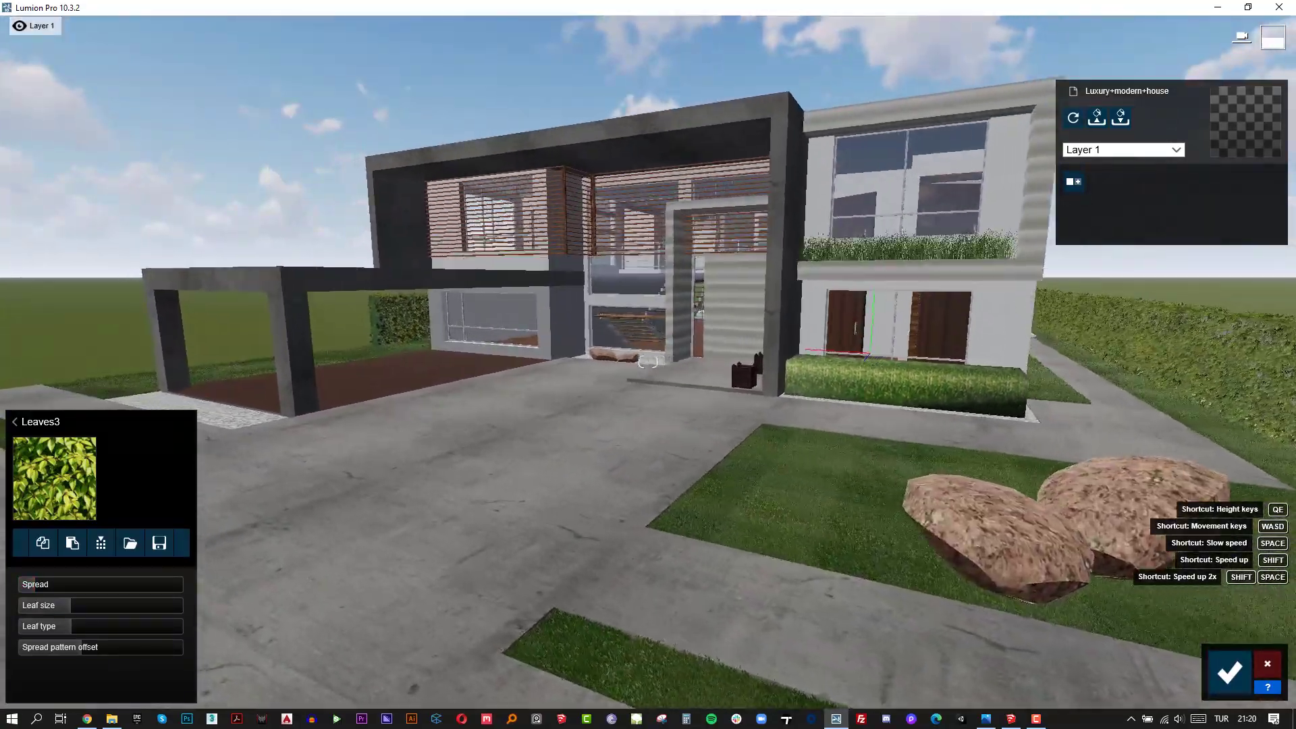
right_drag(526, 453, 779, 451)
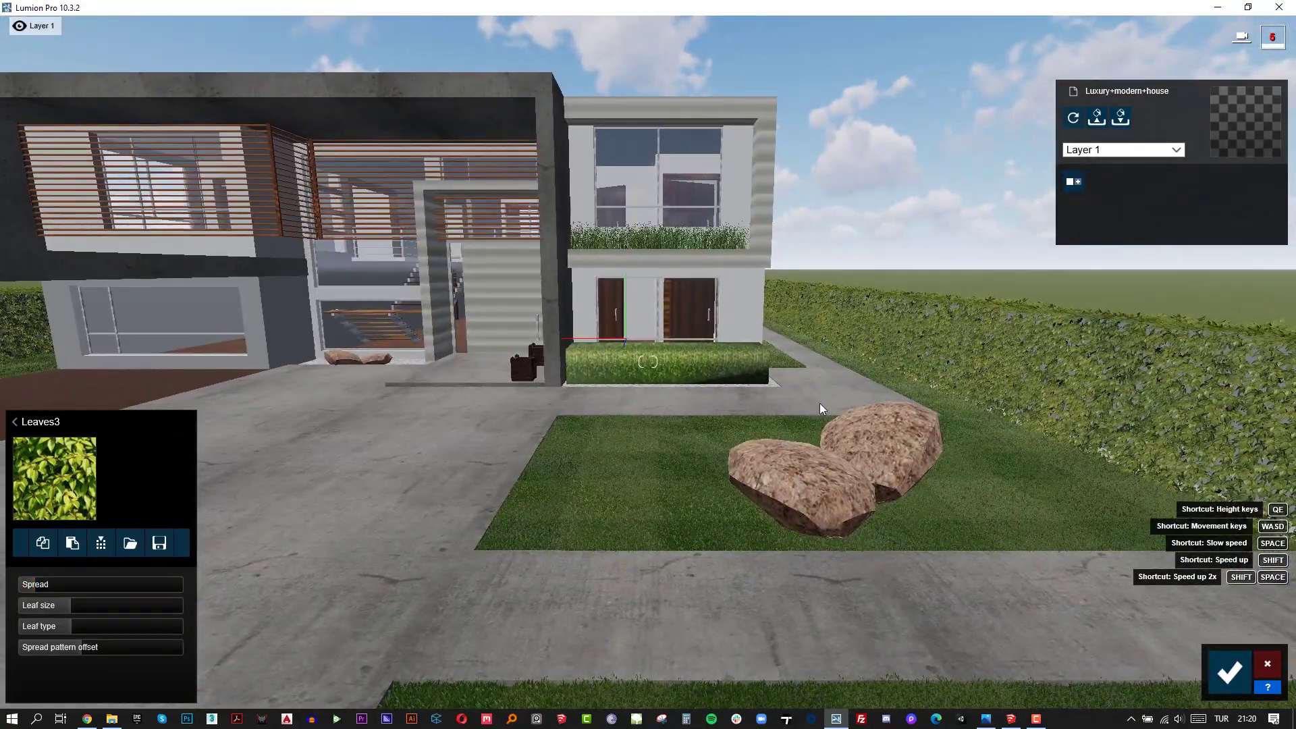
right_drag(722, 405, 498, 527)
key(q)
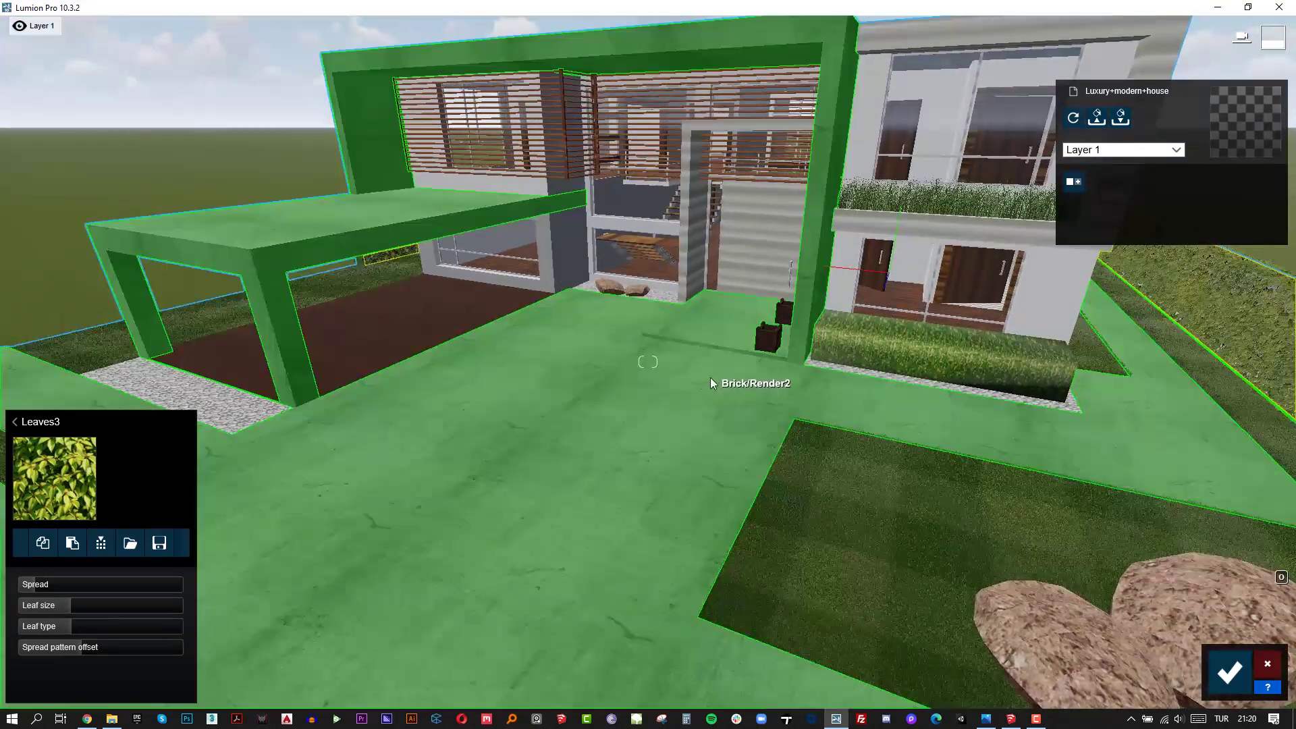
click(624, 516)
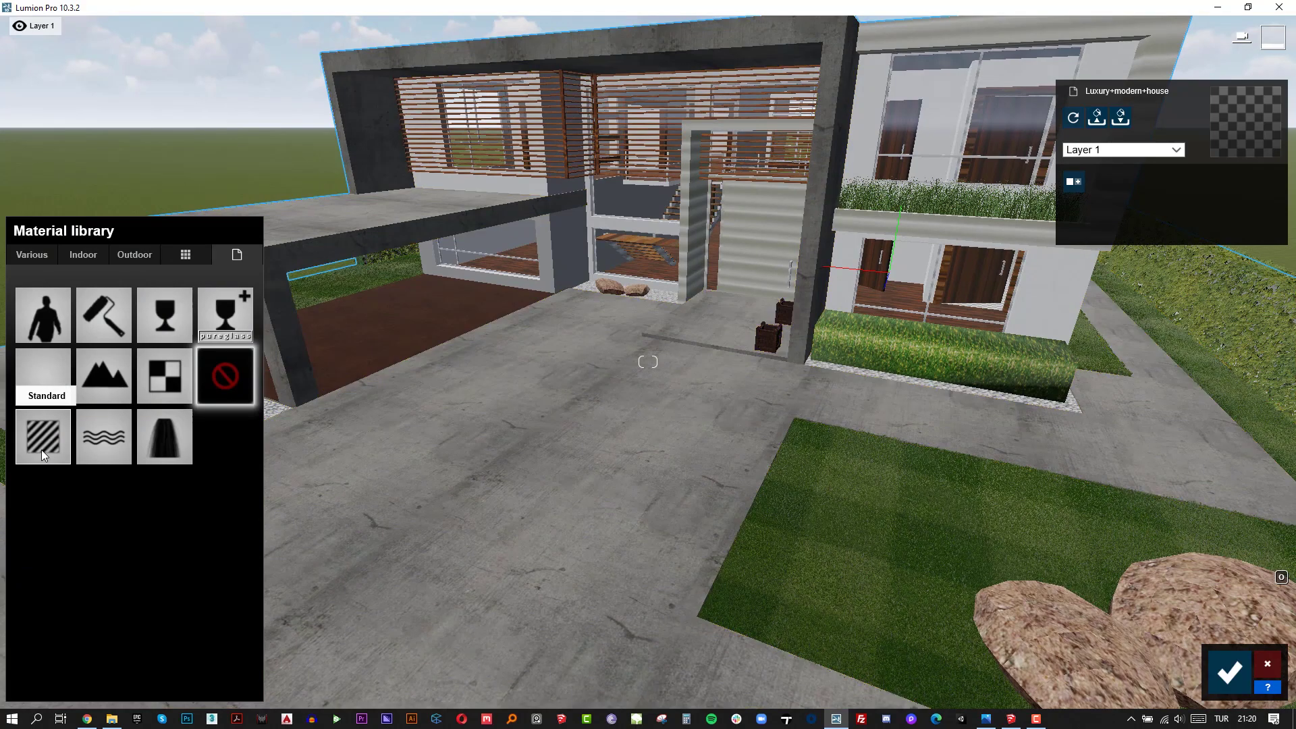
click(43, 451)
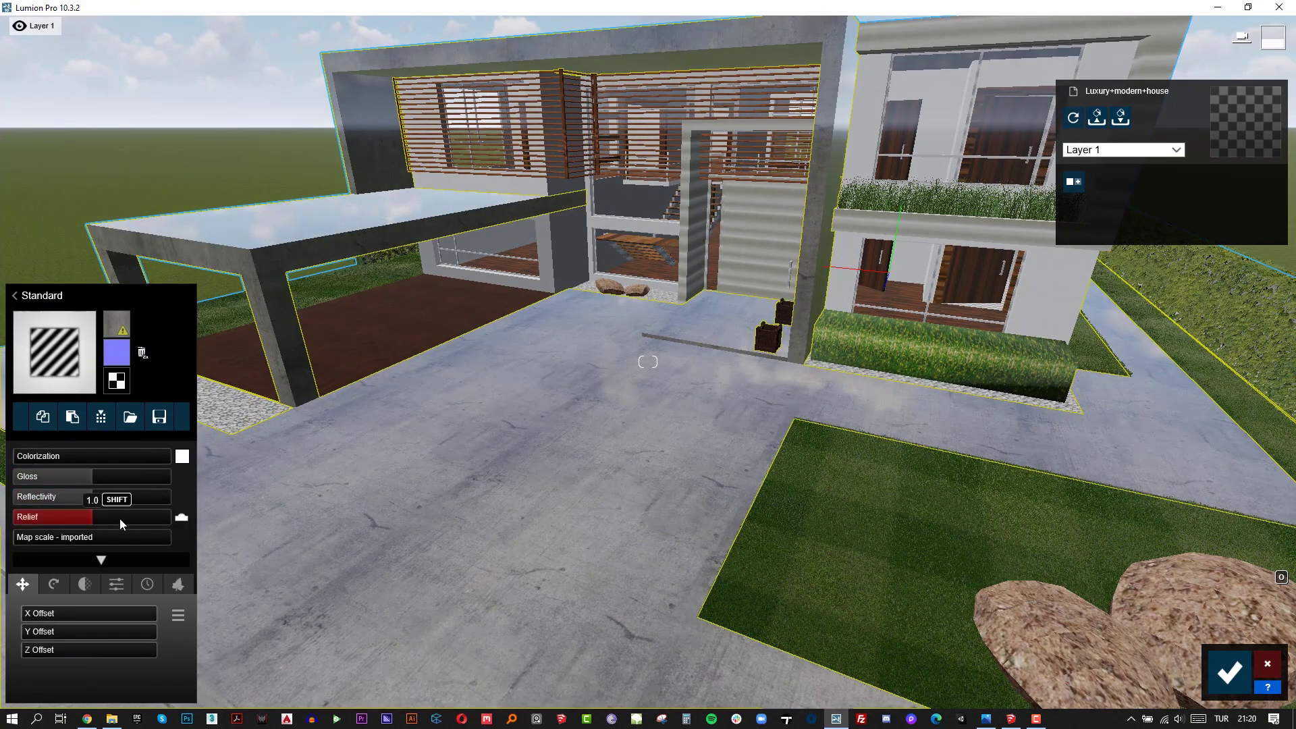
Lower the concrete's reflectivity and gloss, and increase its relief slightly.
click(59, 496)
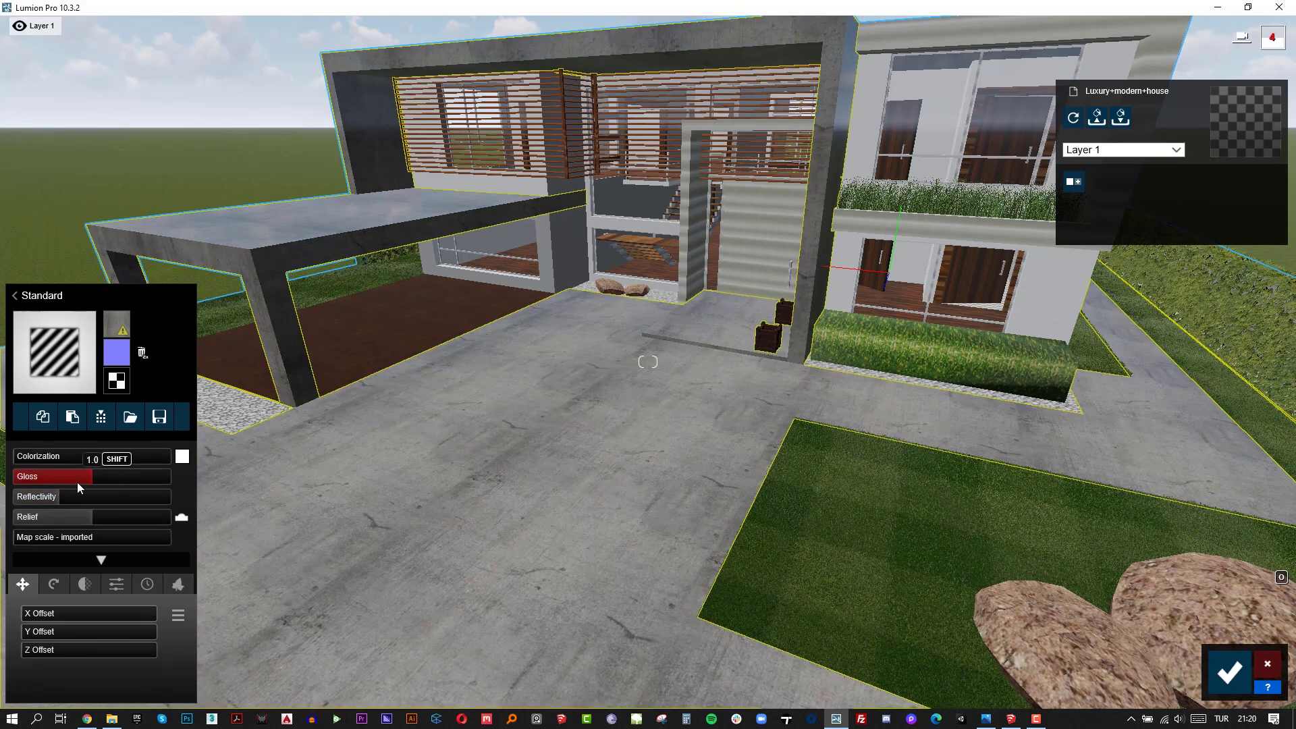
click(70, 485)
click(104, 519)
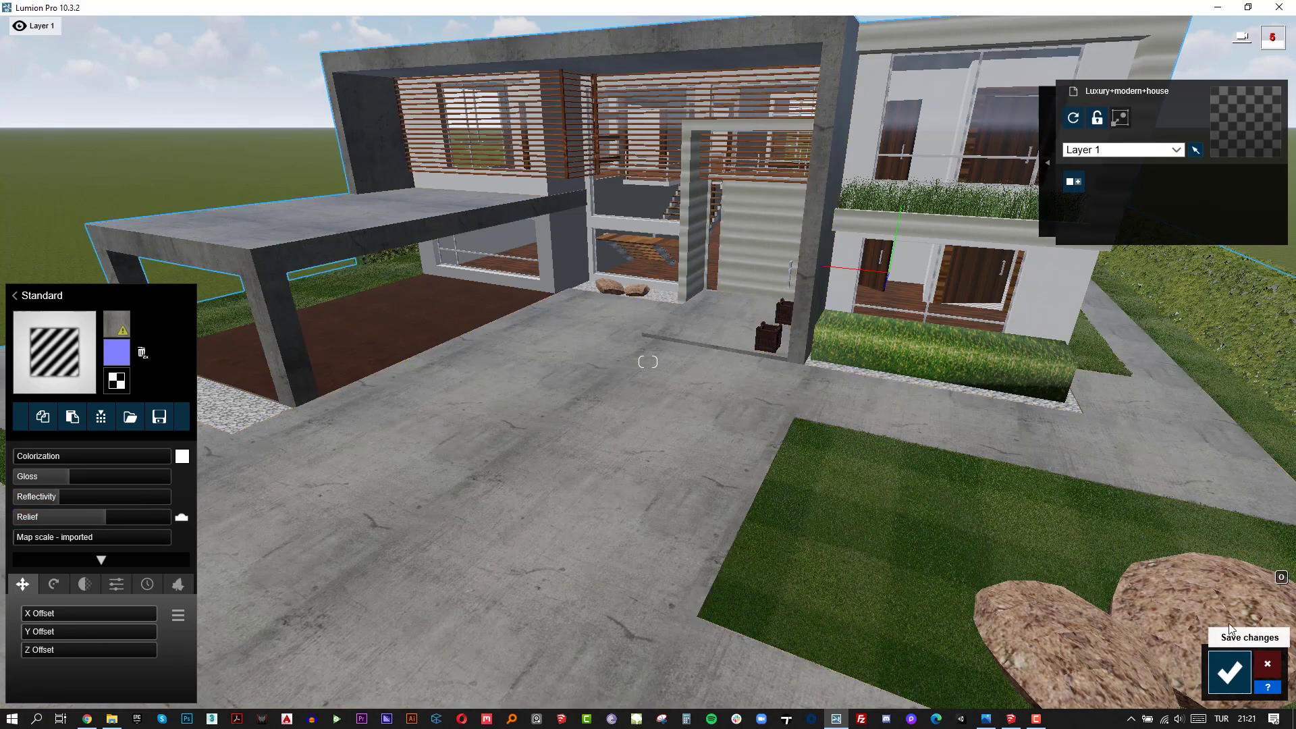
Save the material changes and open the first saved photo view.
click(1231, 675)
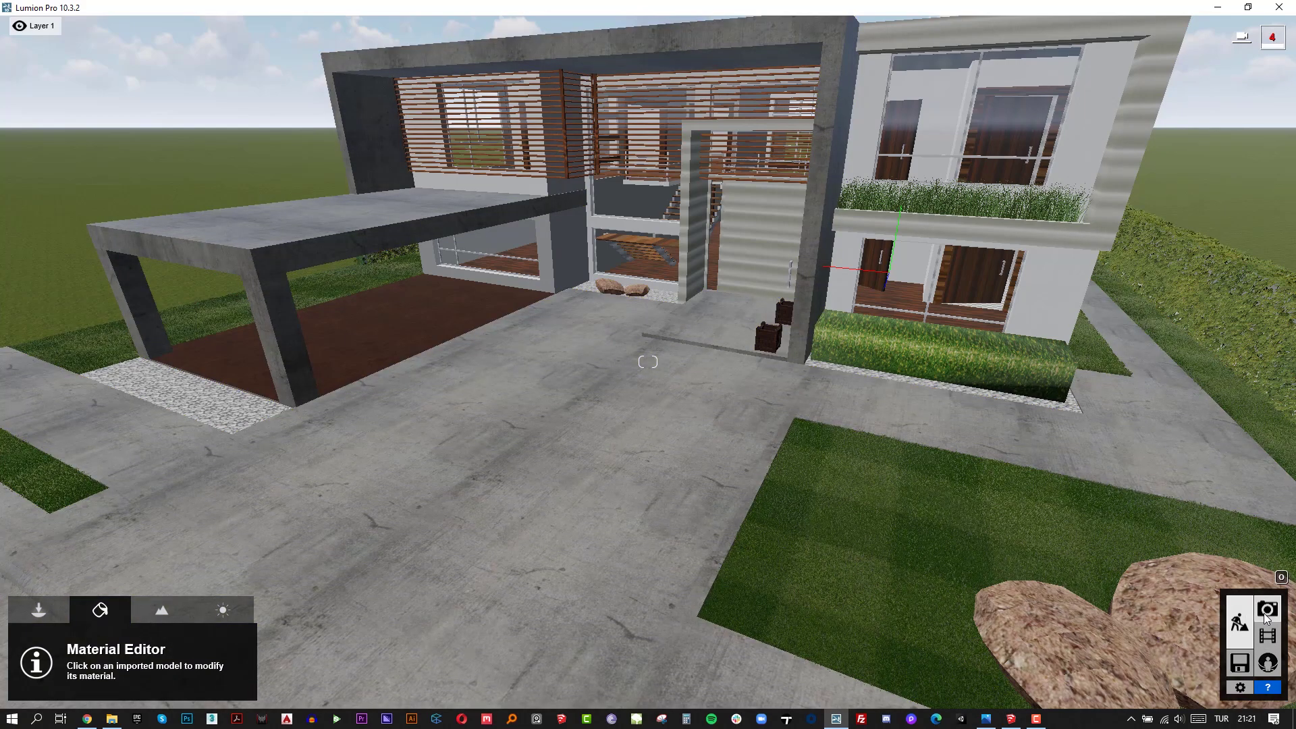
click(1267, 610)
click(92, 634)
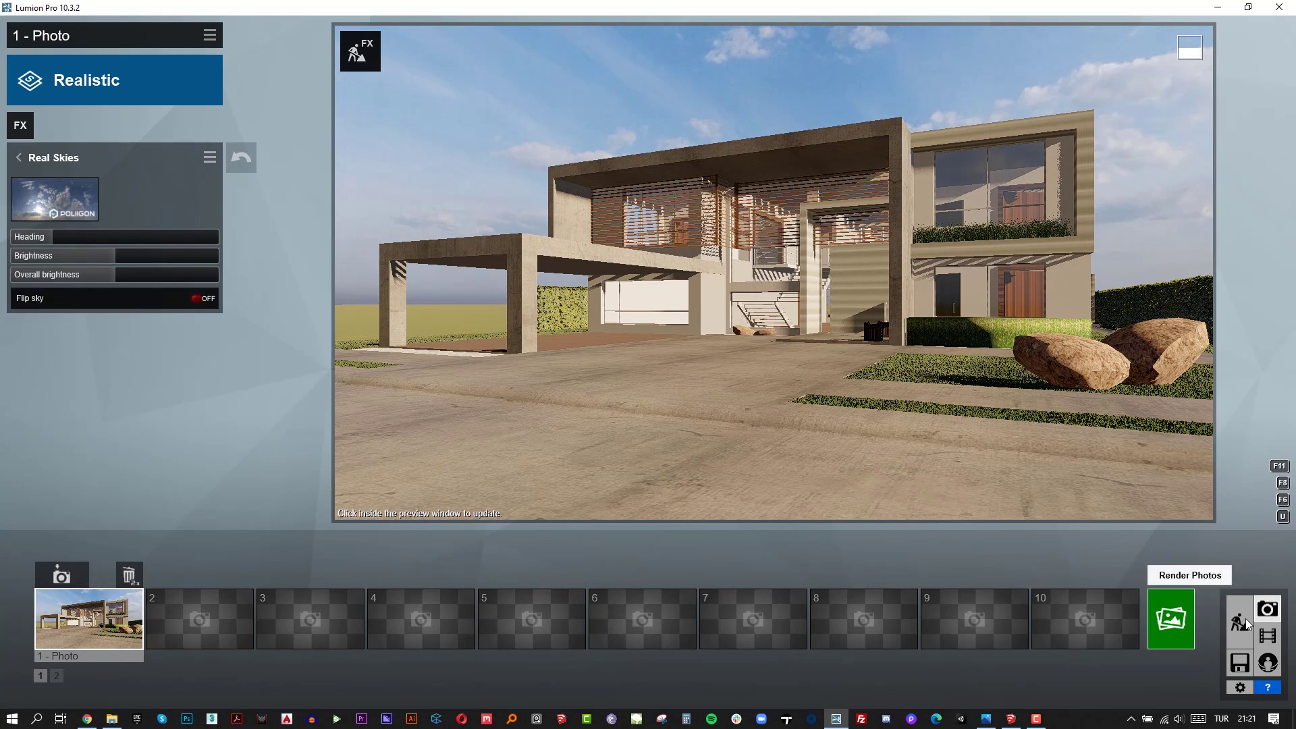
Render the photo view as a 1920x1080 JPG named 1 in the Video_310_Lumion_Villa folder.
click(1182, 631)
click(575, 545)
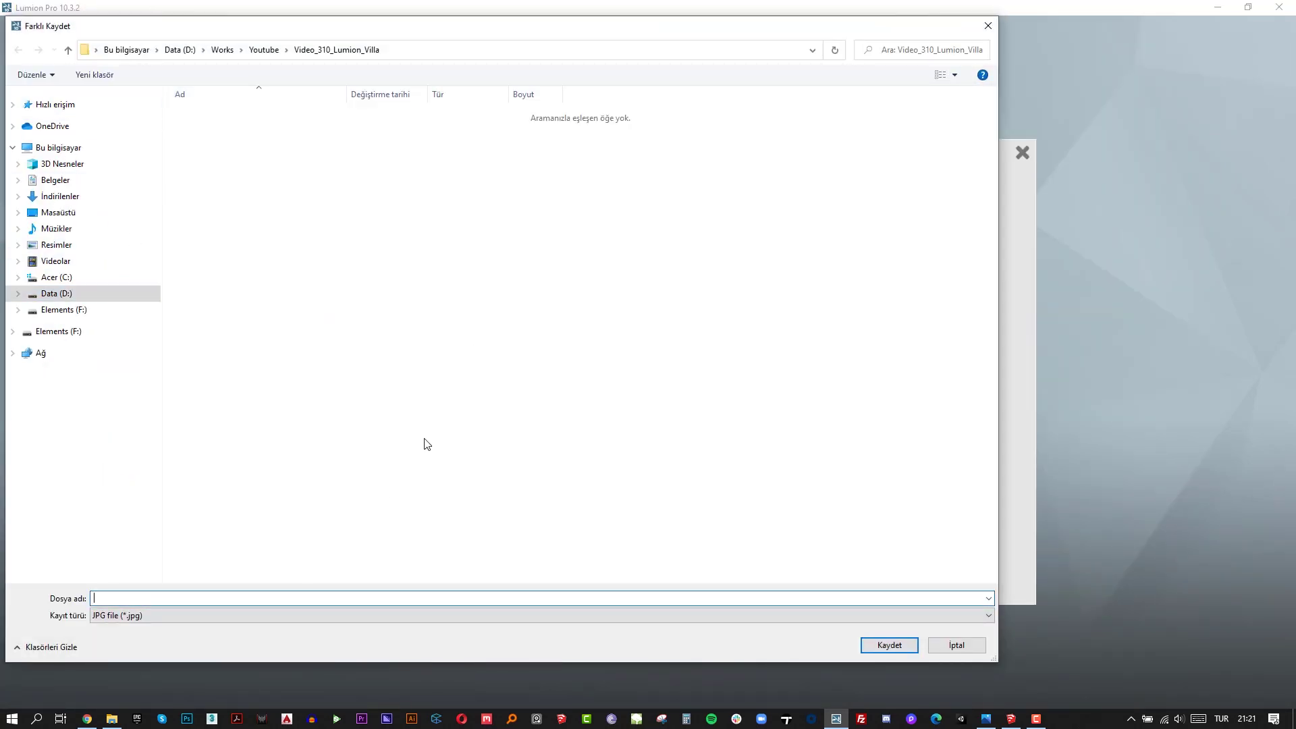
key(Num_Lock)
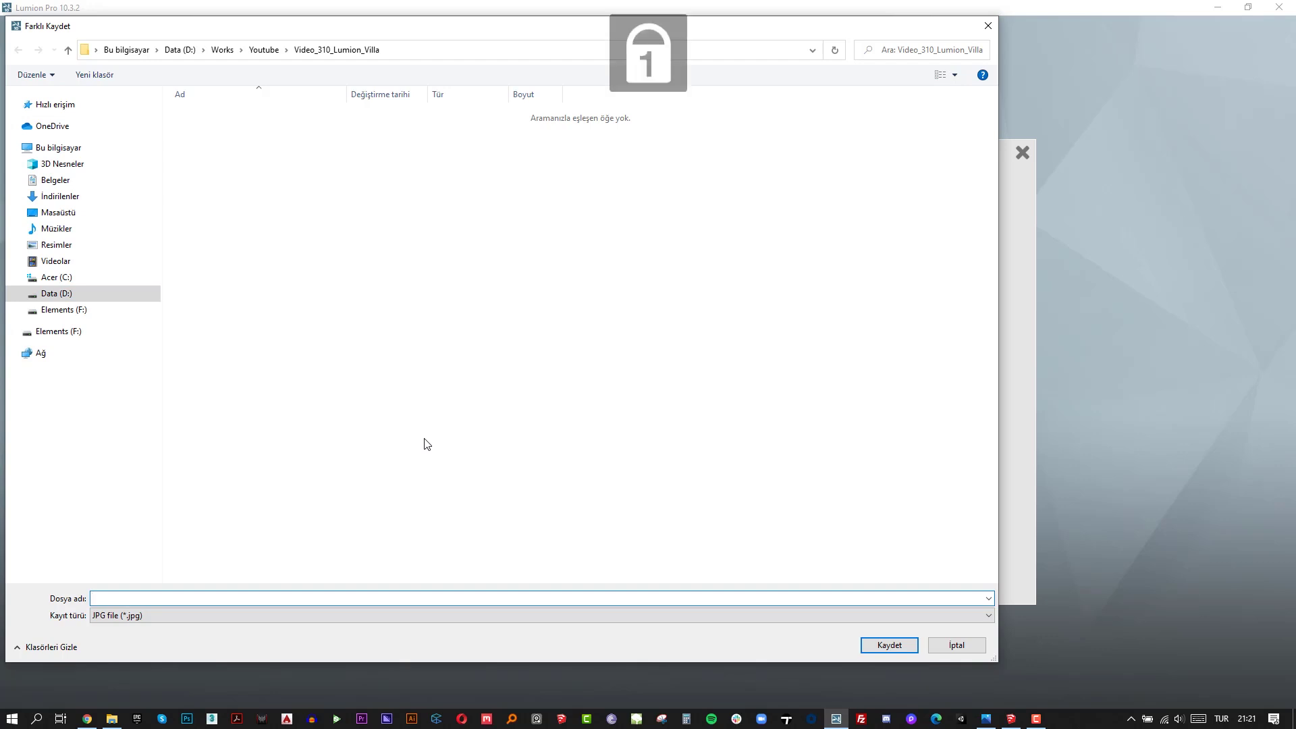
text(1)
key(Return)
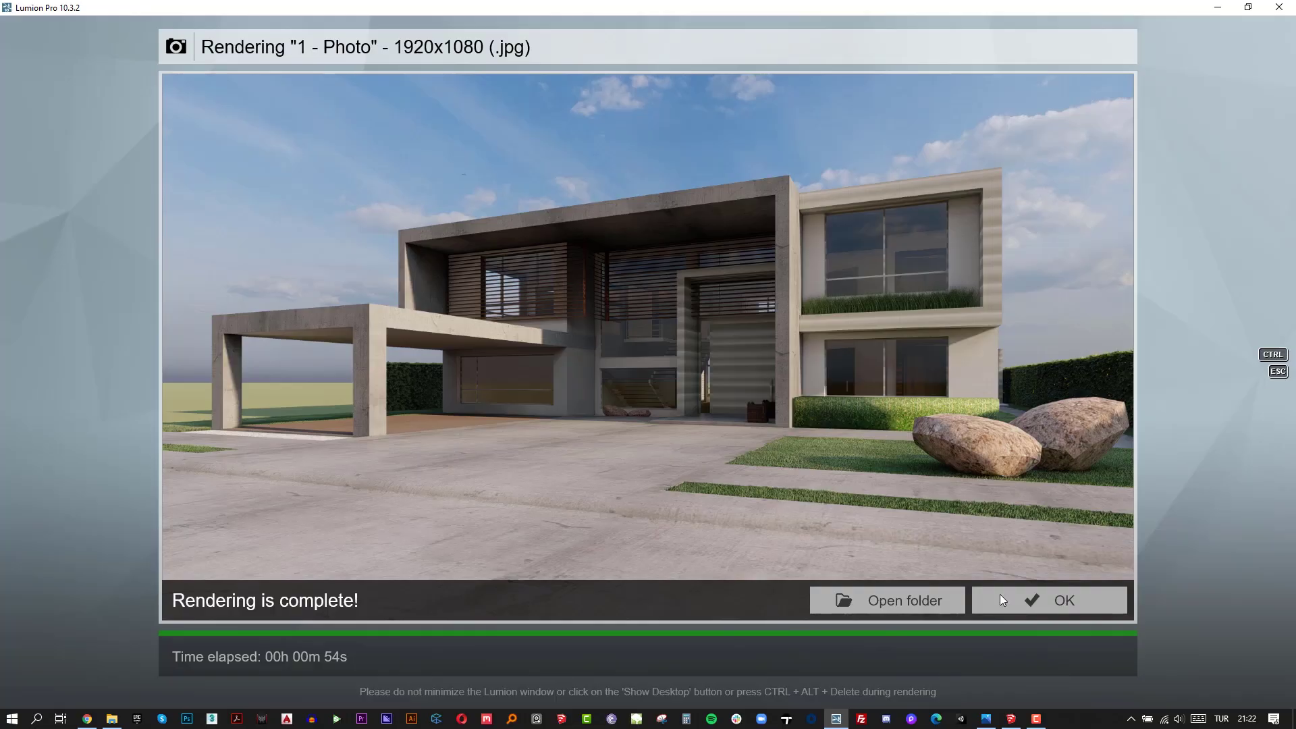
click(1061, 602)
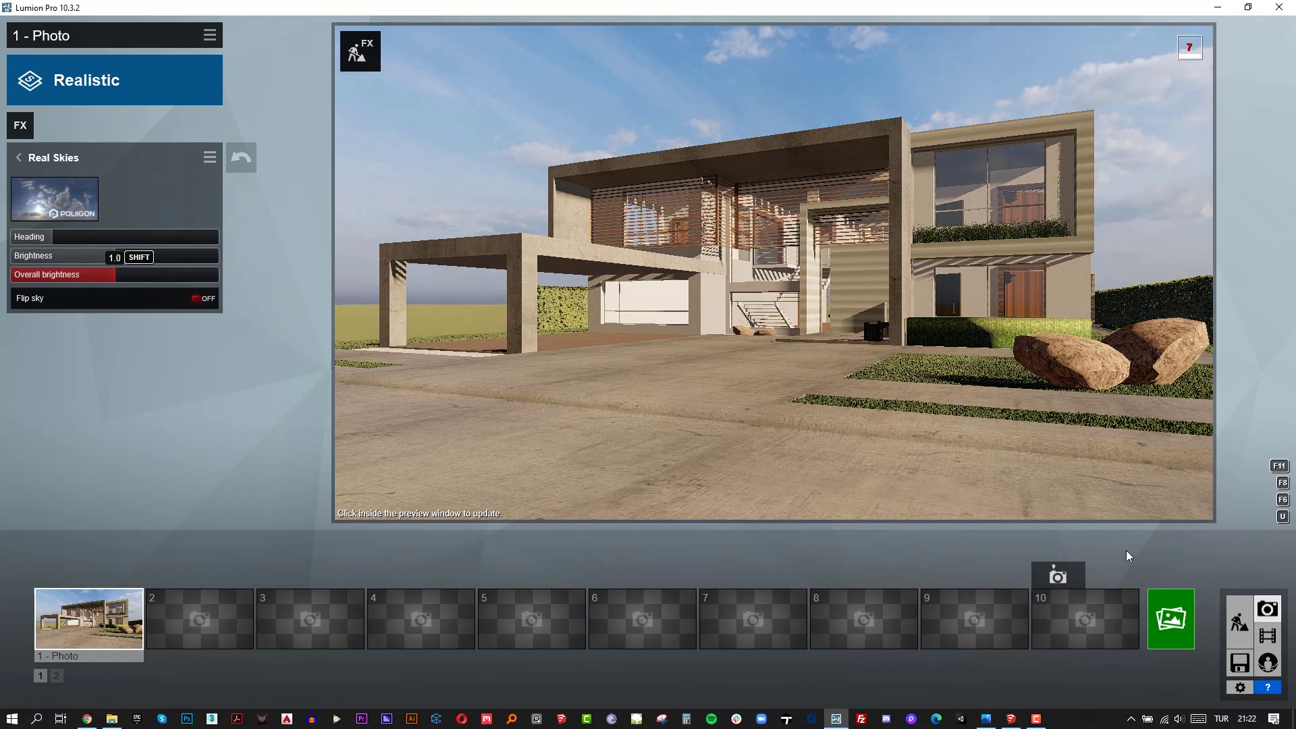
Return to build mode and place a CanaryIslandDatePalm 005 beside the boulders on the front lawn.
click(1239, 621)
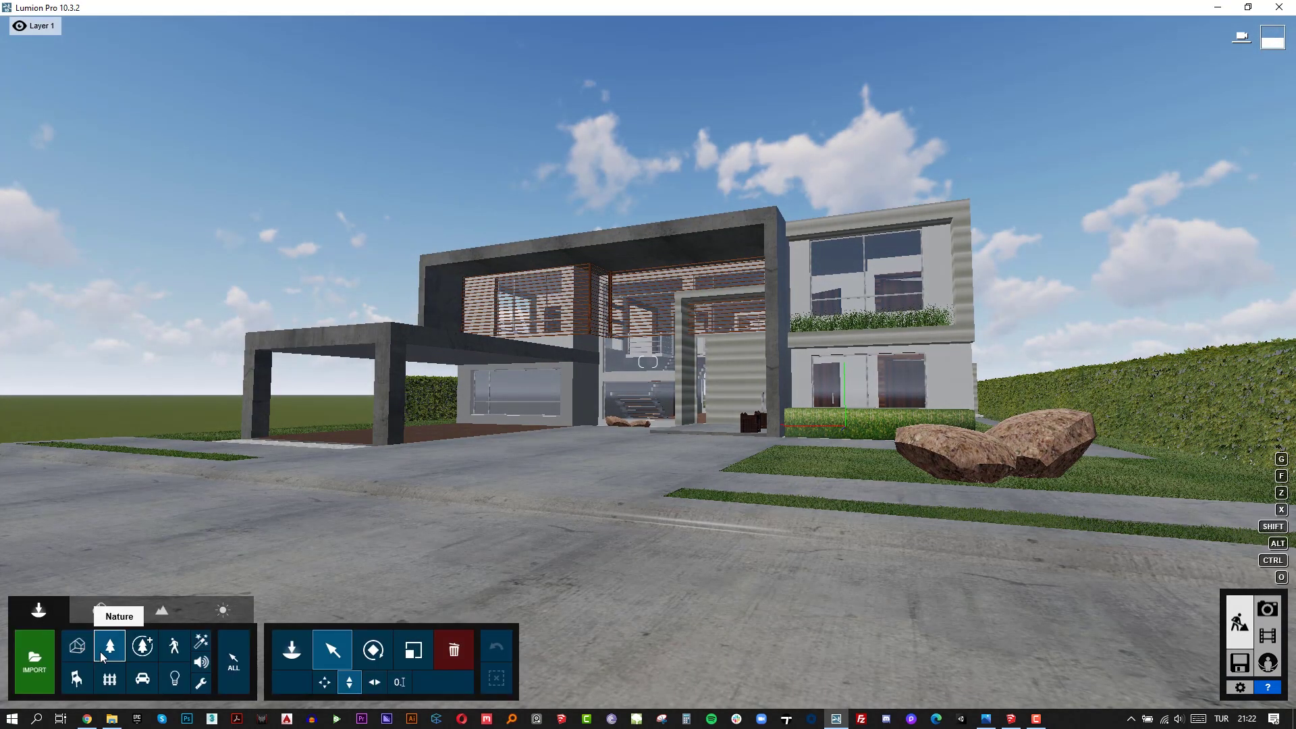
click(283, 655)
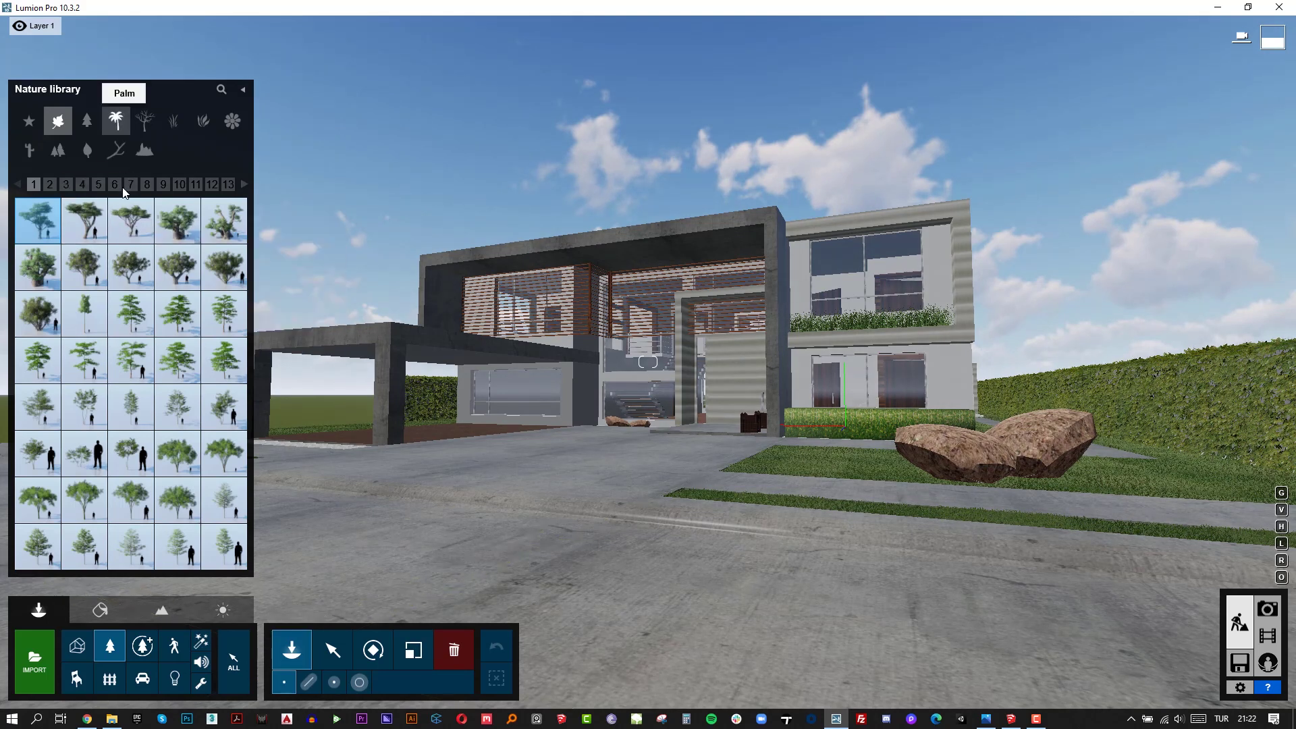
mouse_move(141, 233)
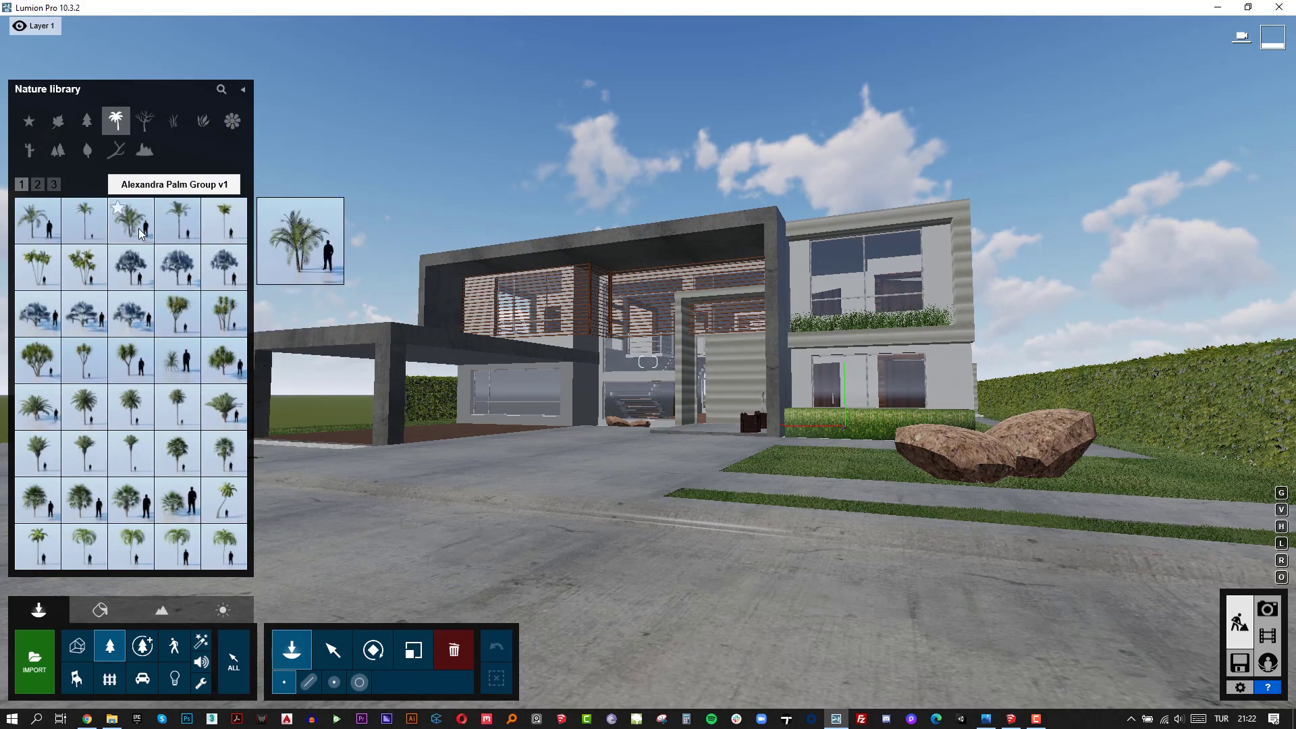
mouse_move(223, 425)
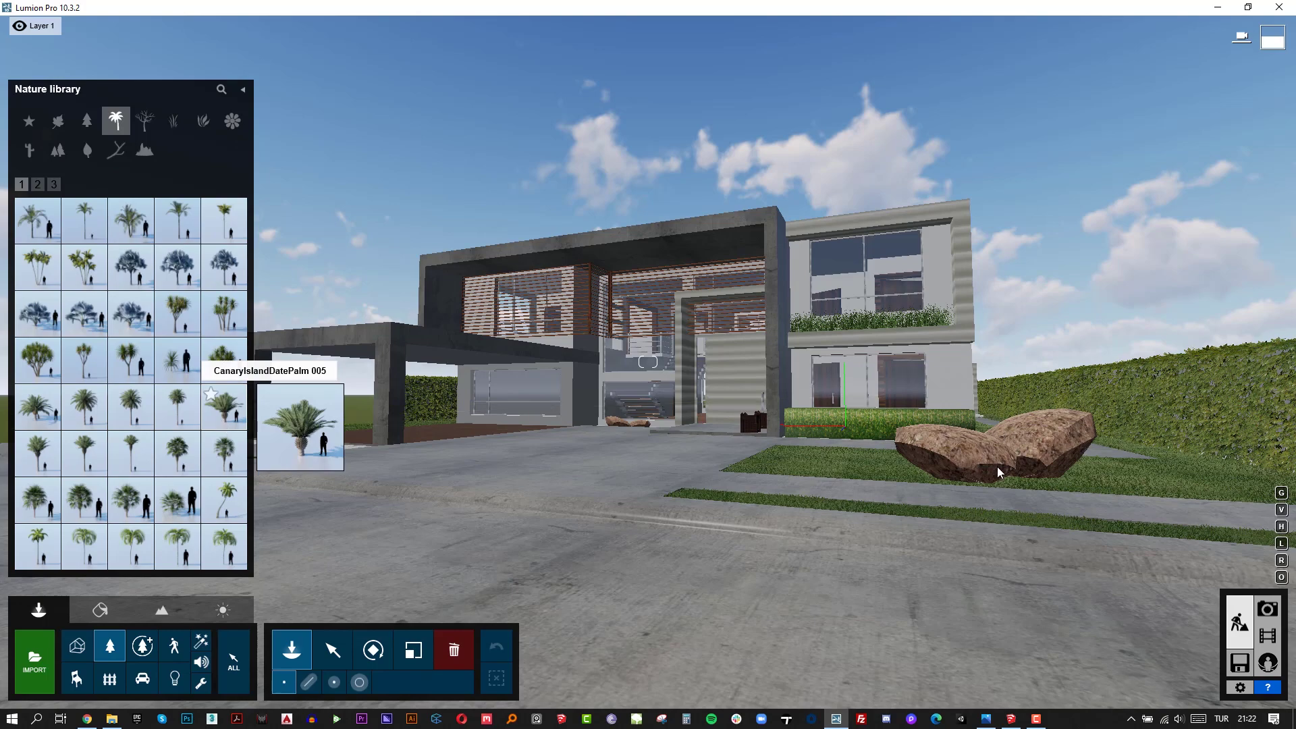
click(965, 476)
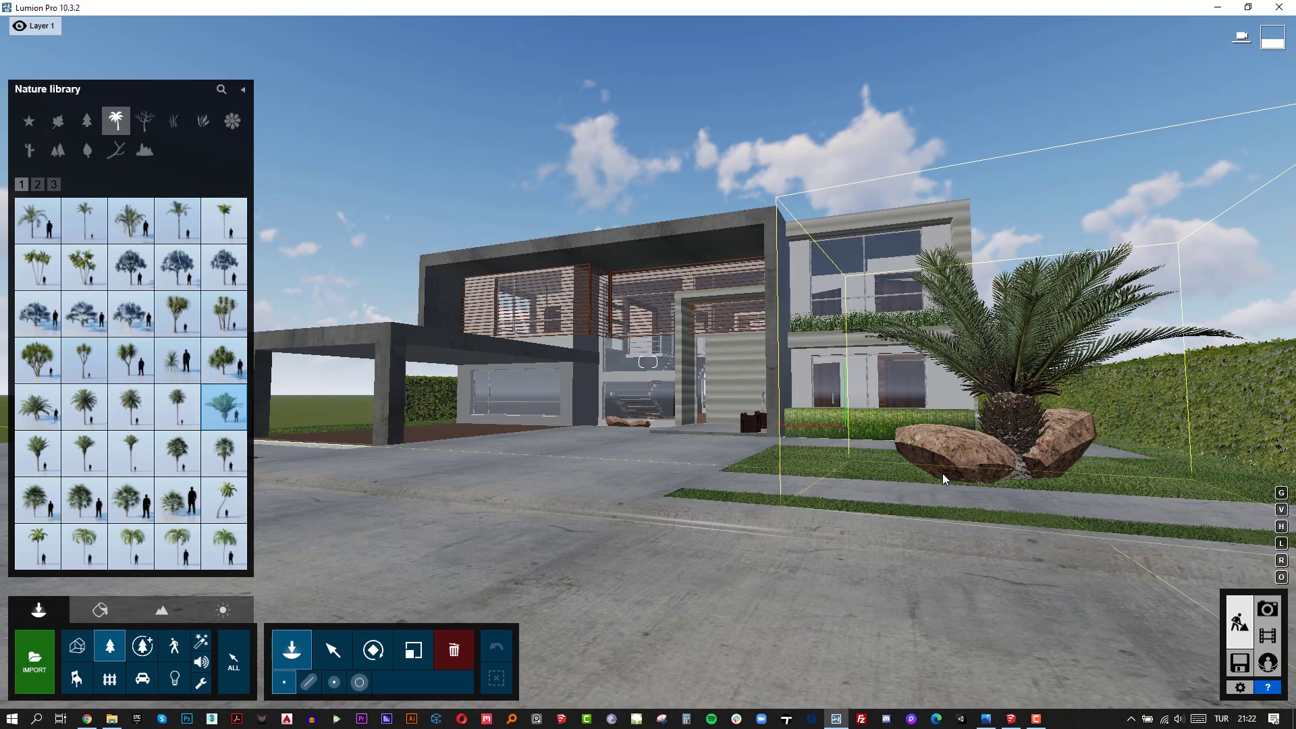
drag(1007, 480, 1022, 484)
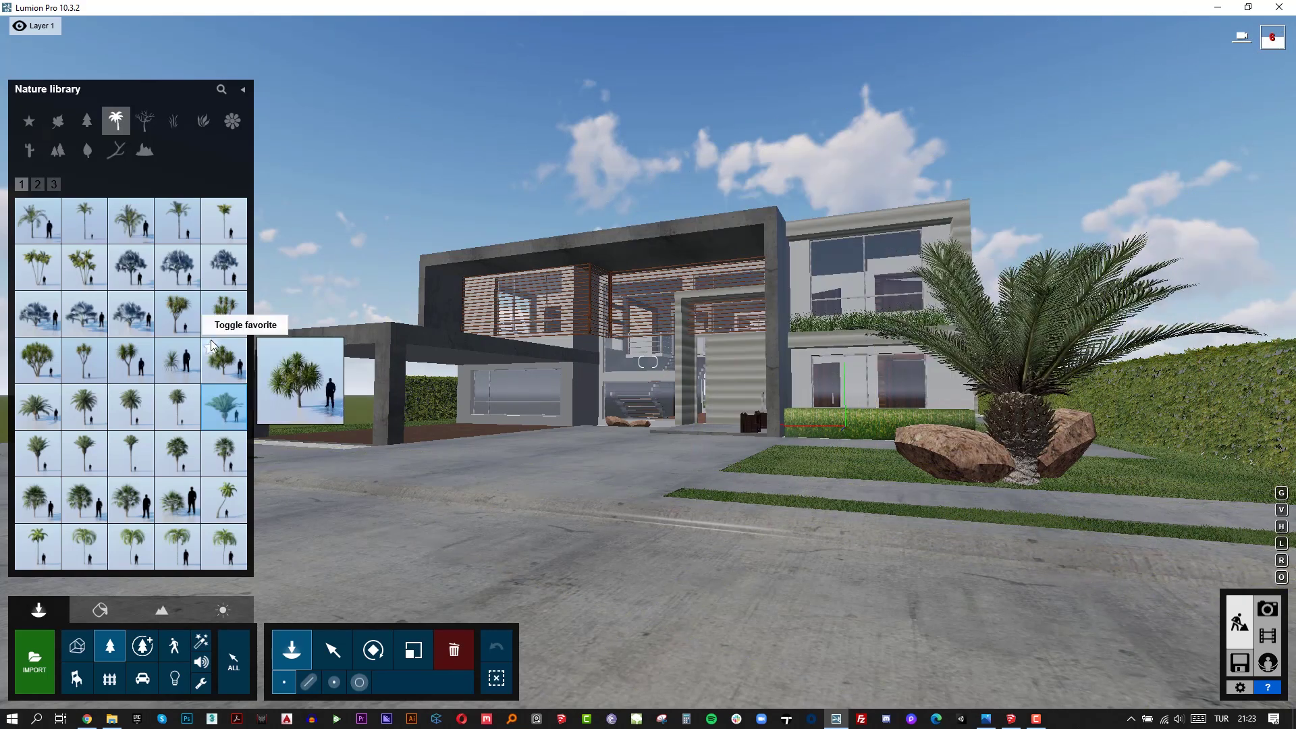
Place a row of three CanaryIslandDatePalm 002 trees on the side lawn next to the carport.
click(40, 267)
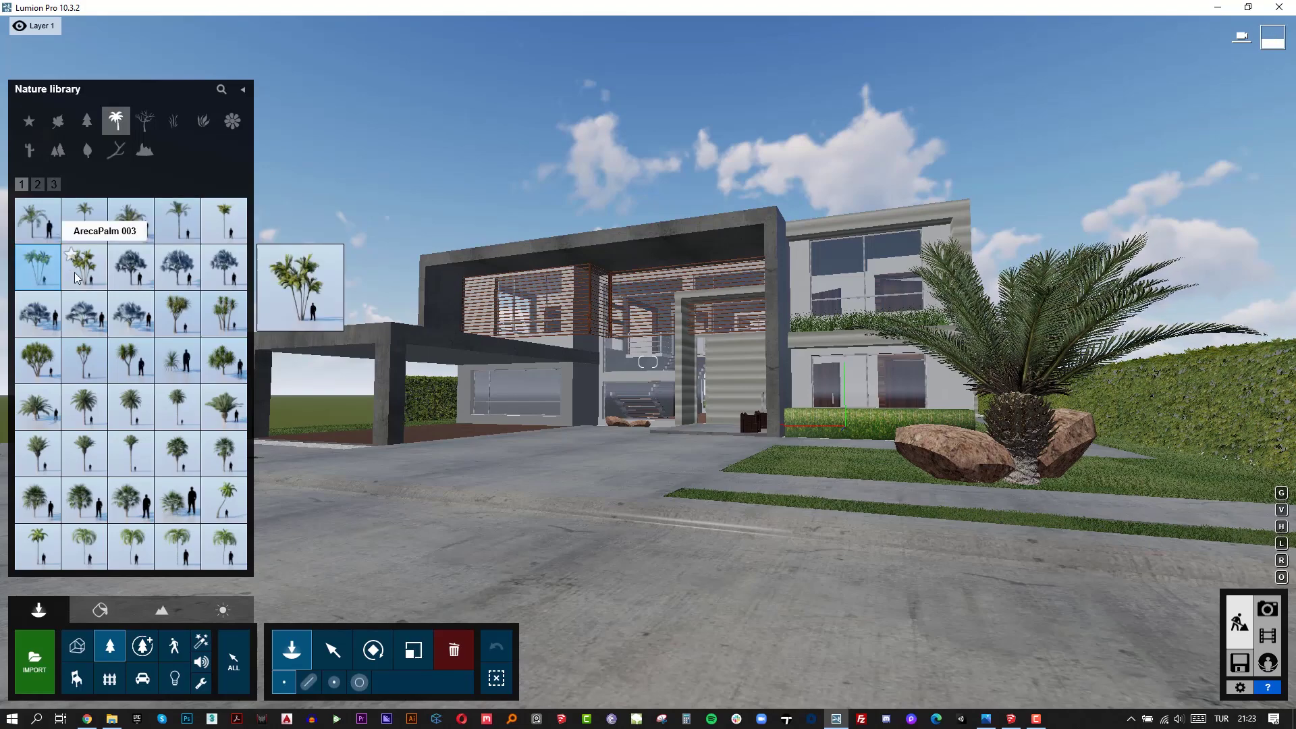
click(95, 413)
click(594, 440)
right_drag(593, 440, 588, 513)
key(q)
key(q)
key(a)
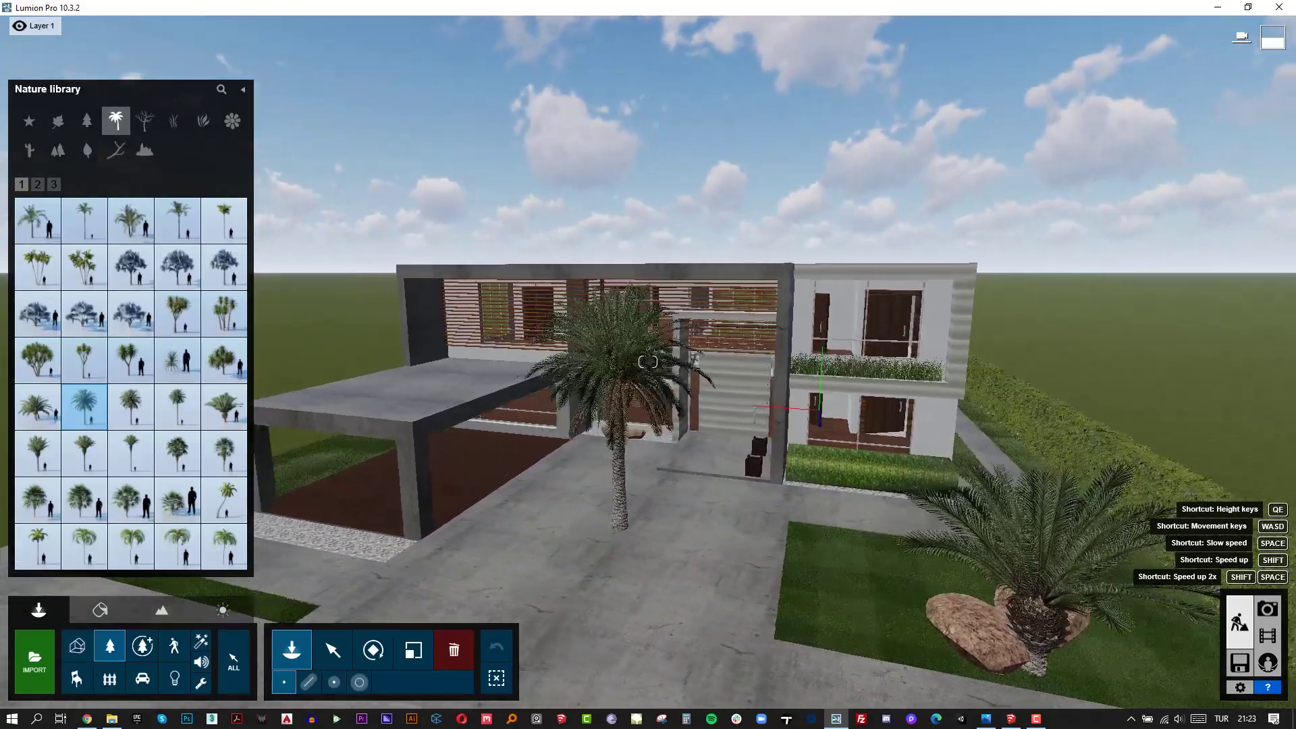
key(a)
right_drag(849, 410, 773, 394)
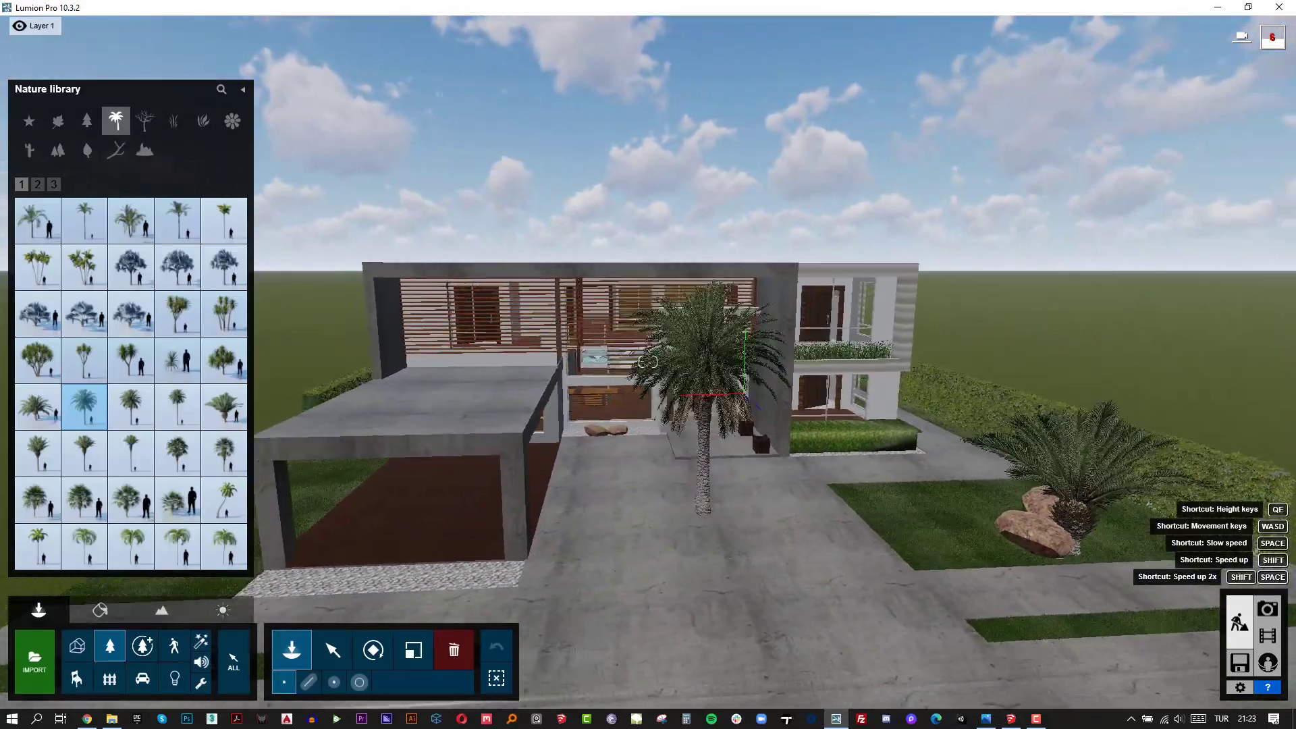
key(a)
right_drag(540, 405, 581, 423)
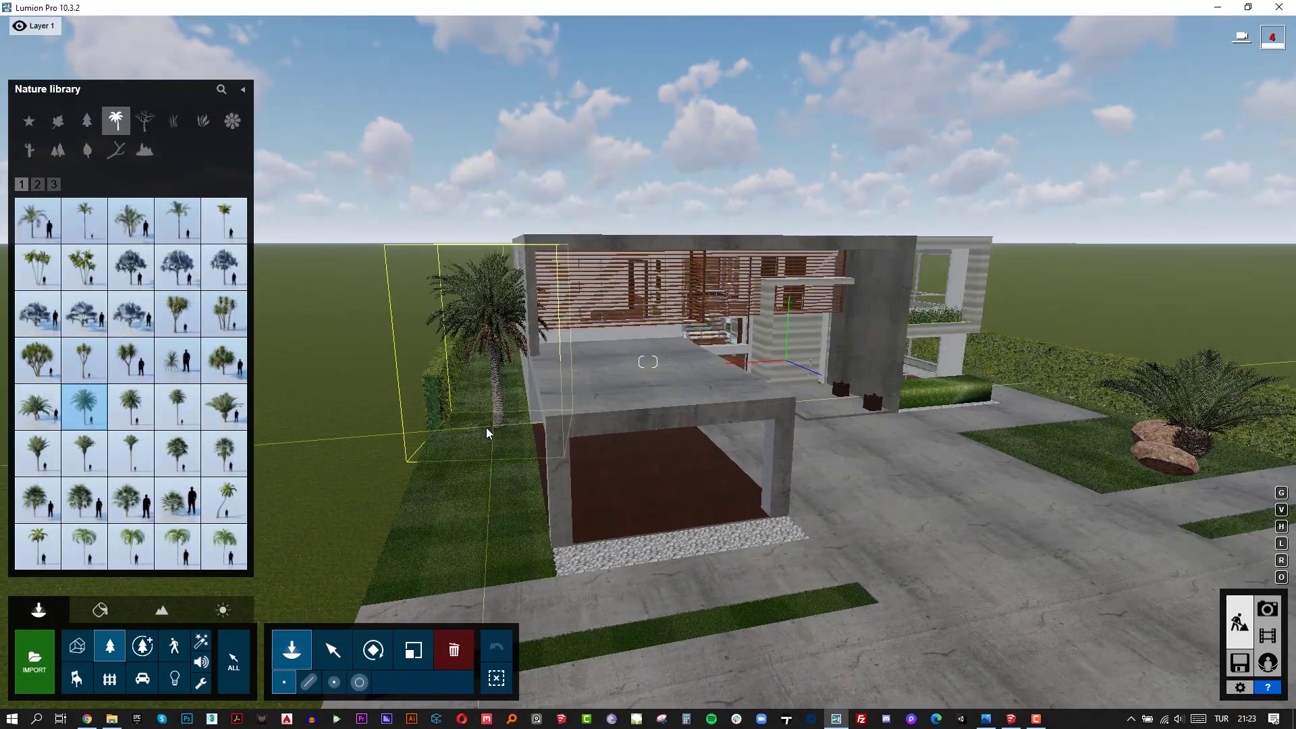
click(485, 428)
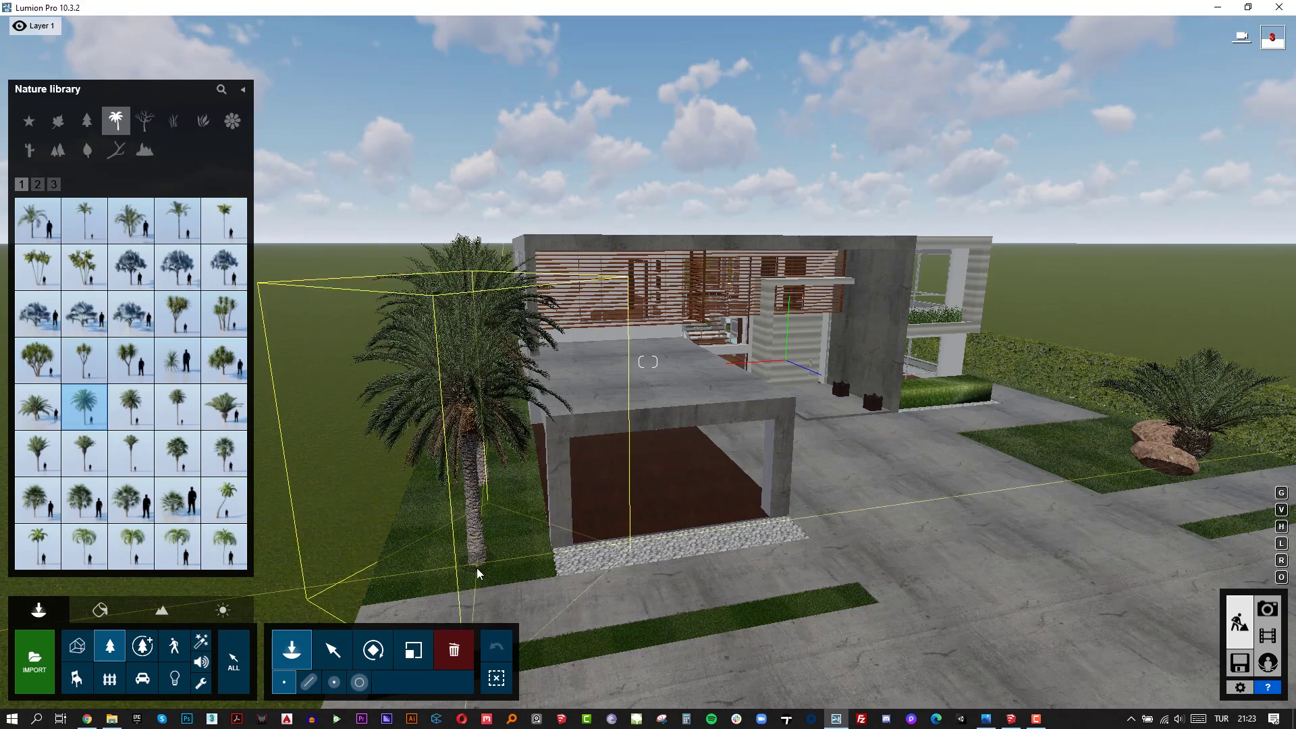
click(478, 568)
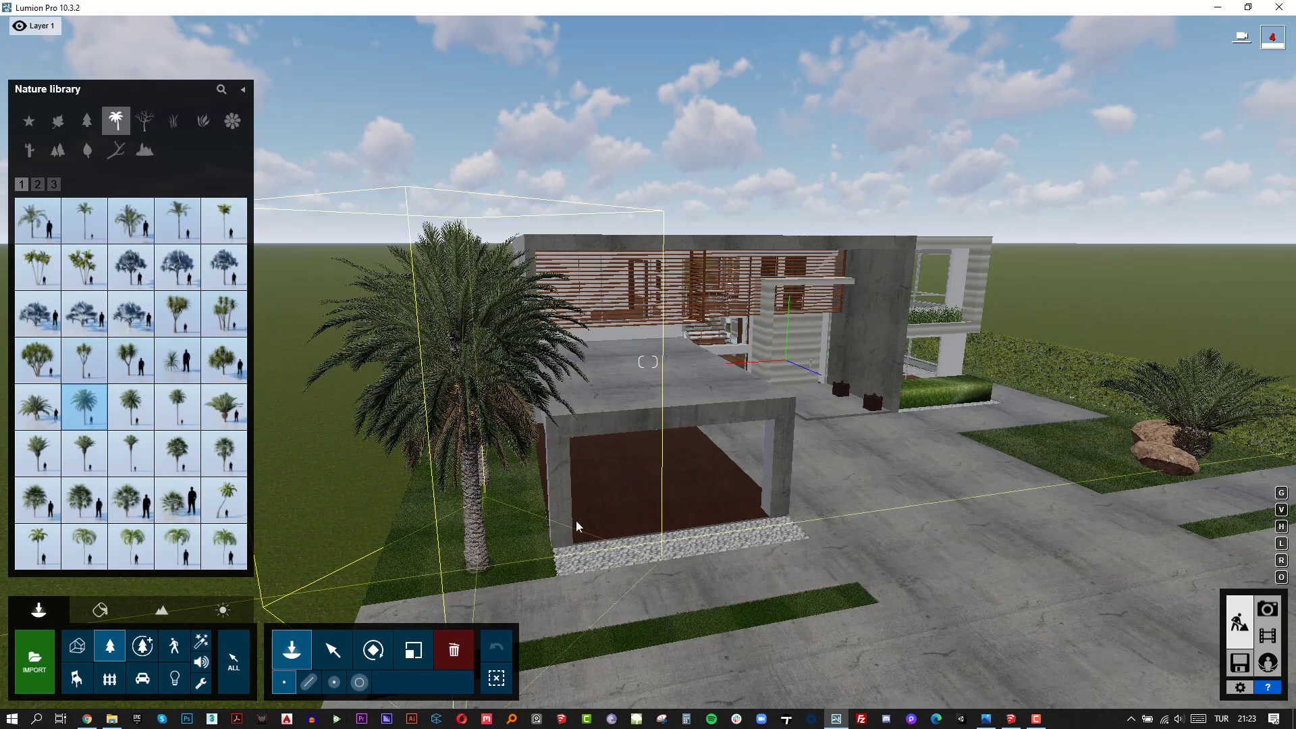
Scale up the three date palms on the side lawn by the carport.
key(a)
right_drag(582, 521, 637, 515)
key(a)
click(413, 650)
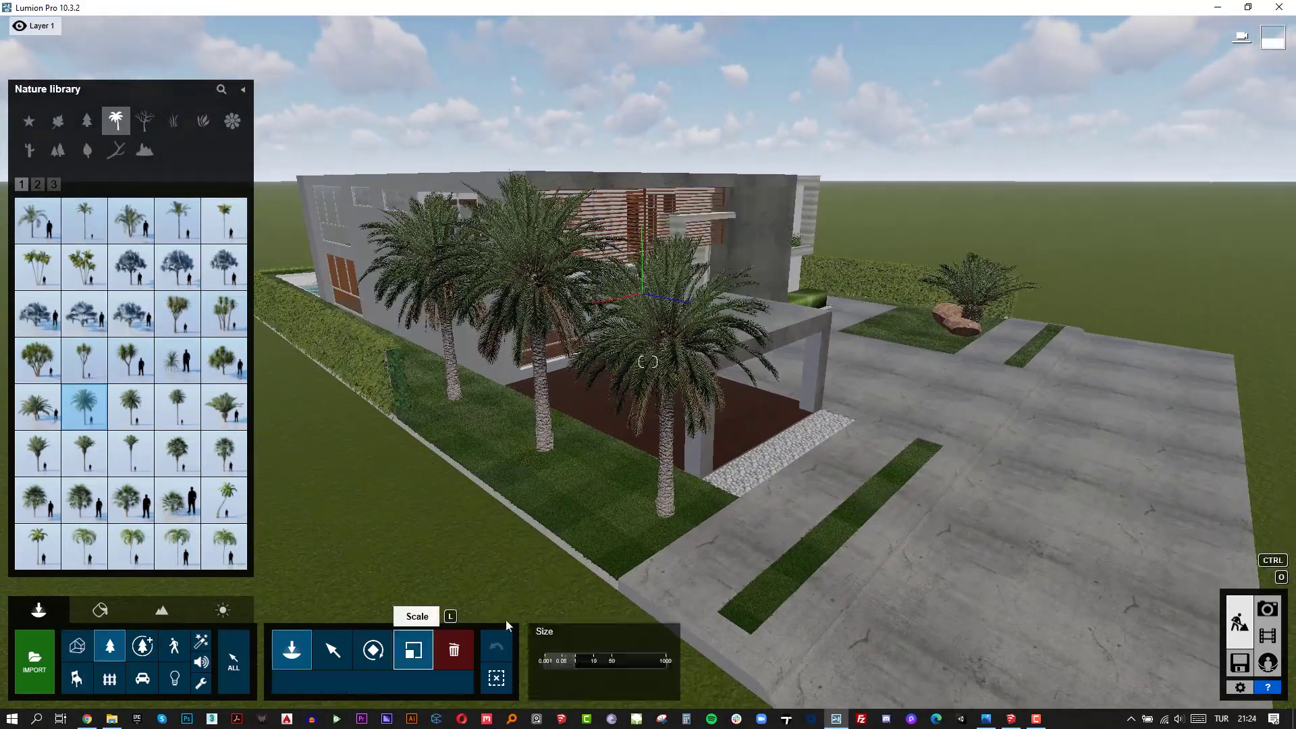
drag(665, 517, 671, 500)
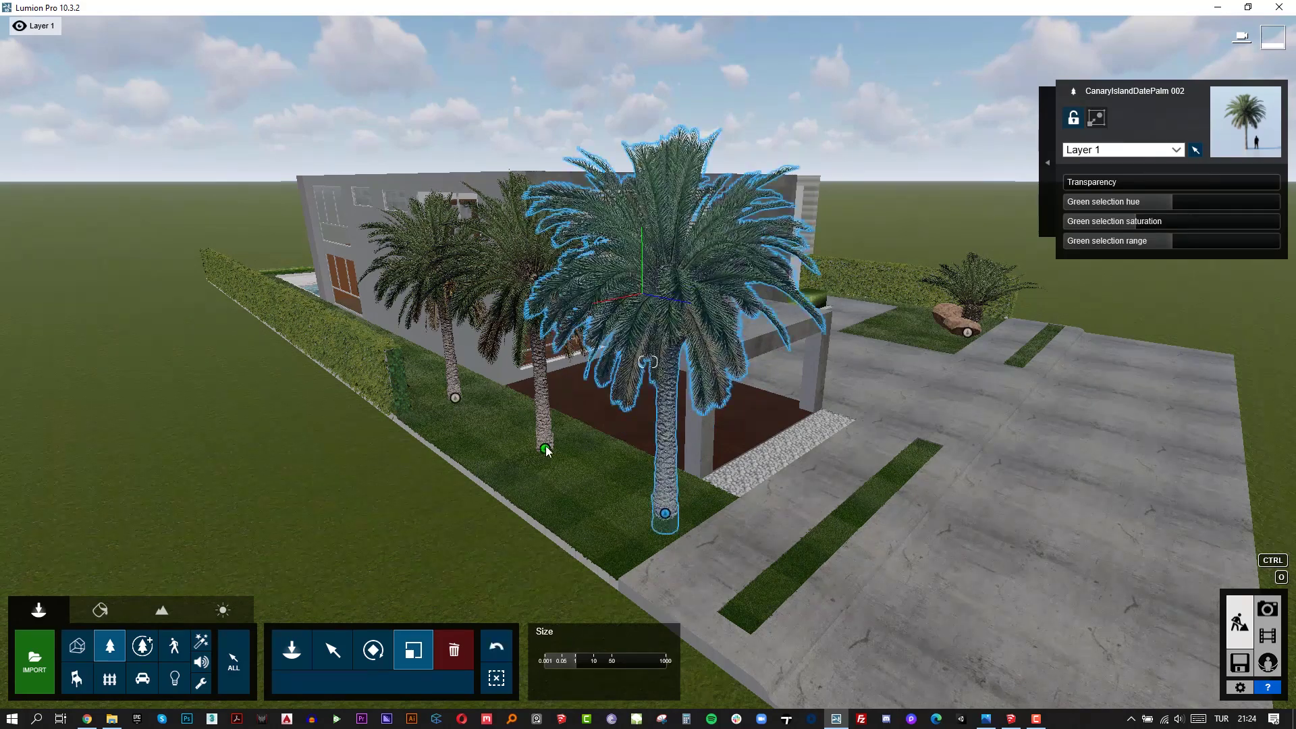
drag(457, 398, 472, 396)
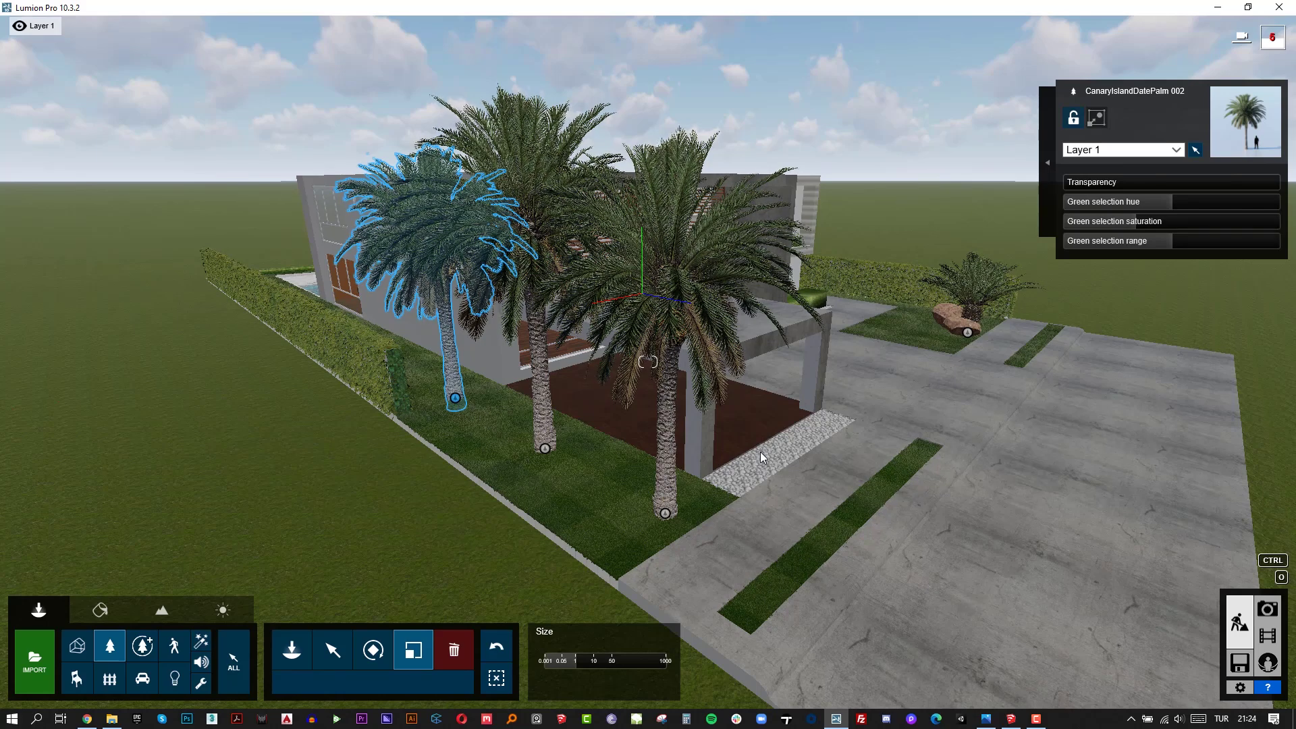
Browse the flower, cactus, cluster, leaf and forest wood models of the nature library for suitable garden planting.
click(300, 653)
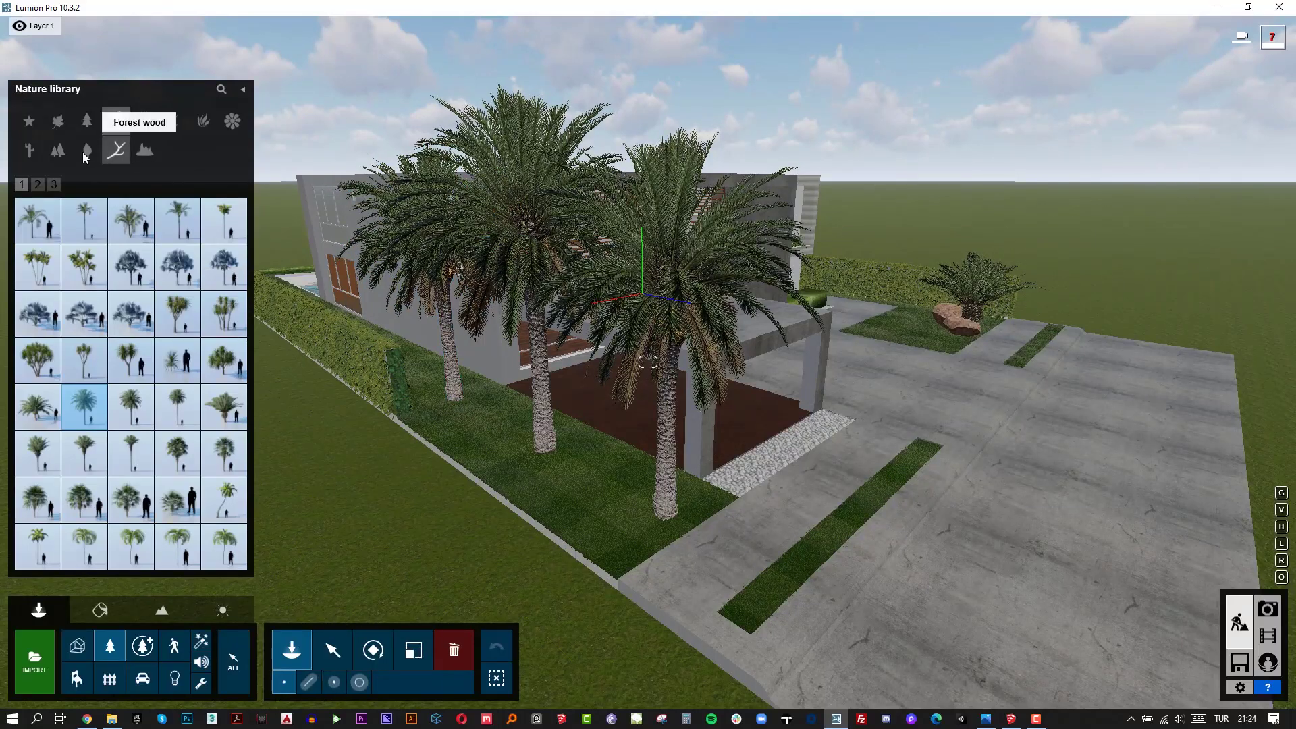
click(232, 123)
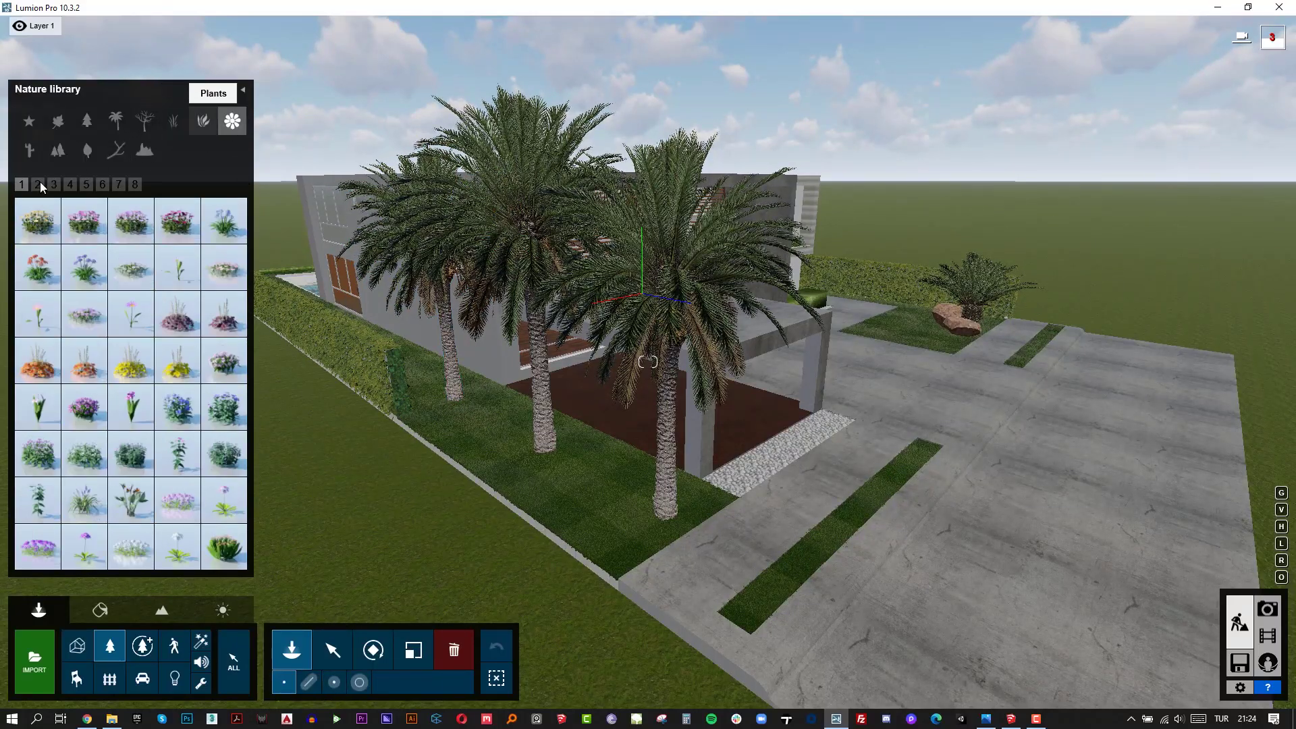
click(68, 183)
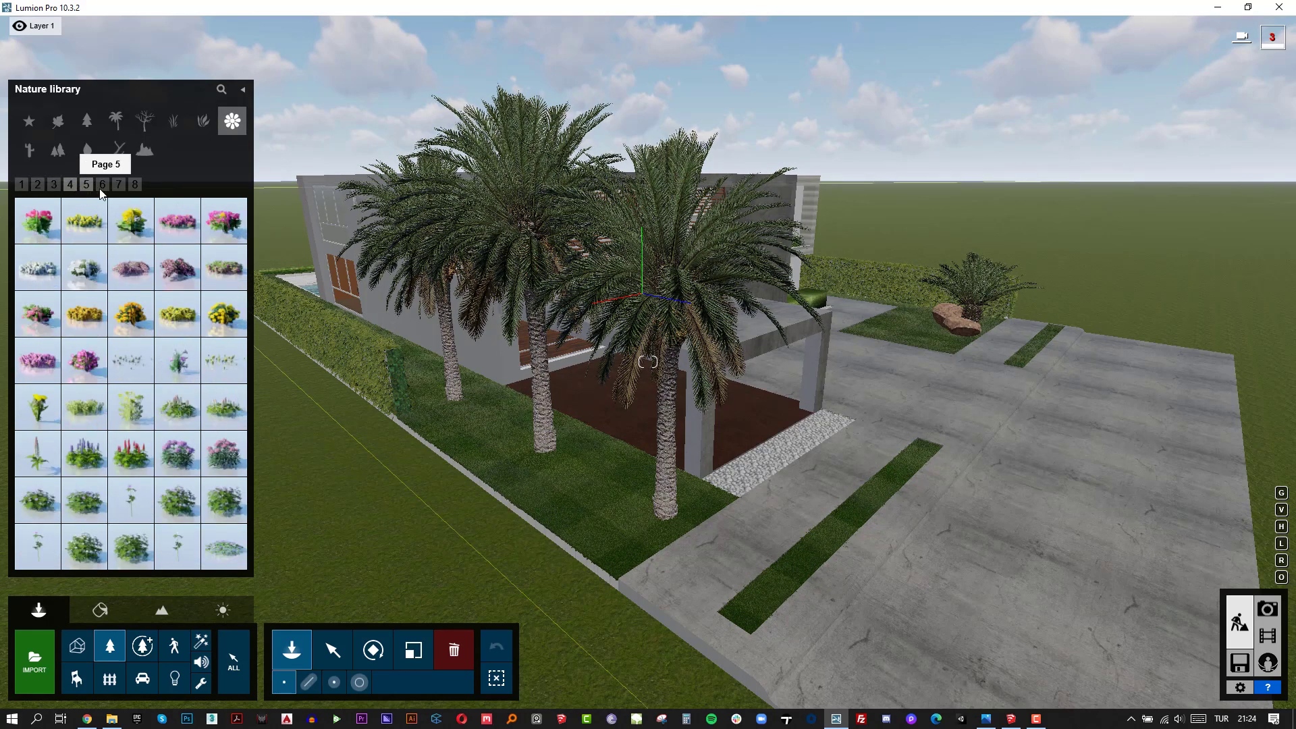
click(102, 189)
click(120, 184)
click(127, 184)
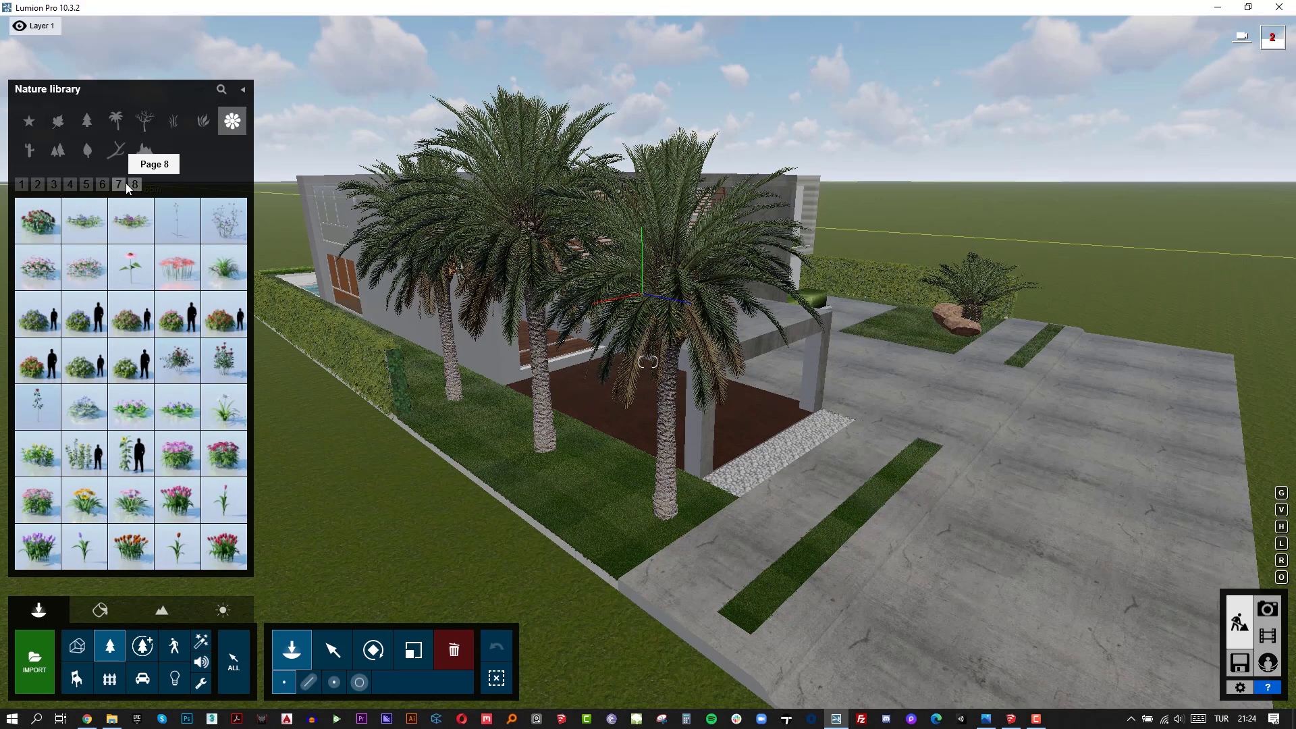
click(33, 153)
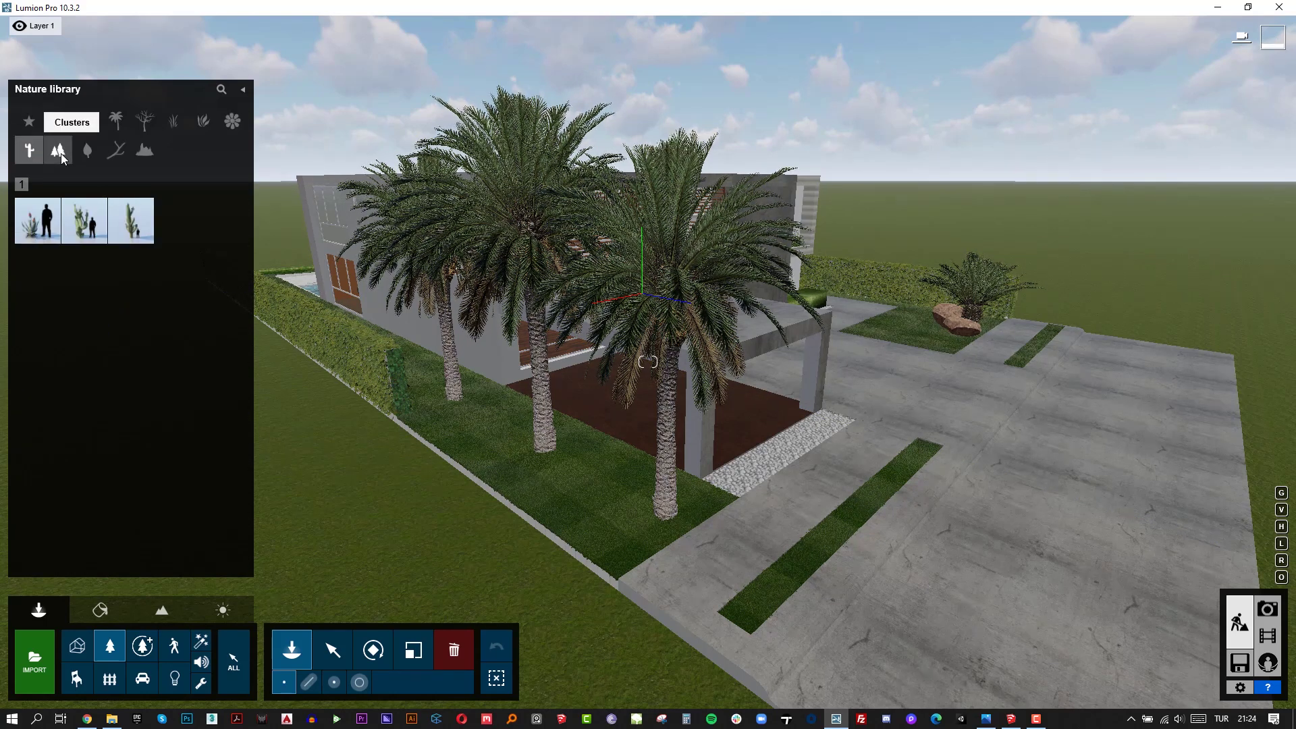
click(64, 153)
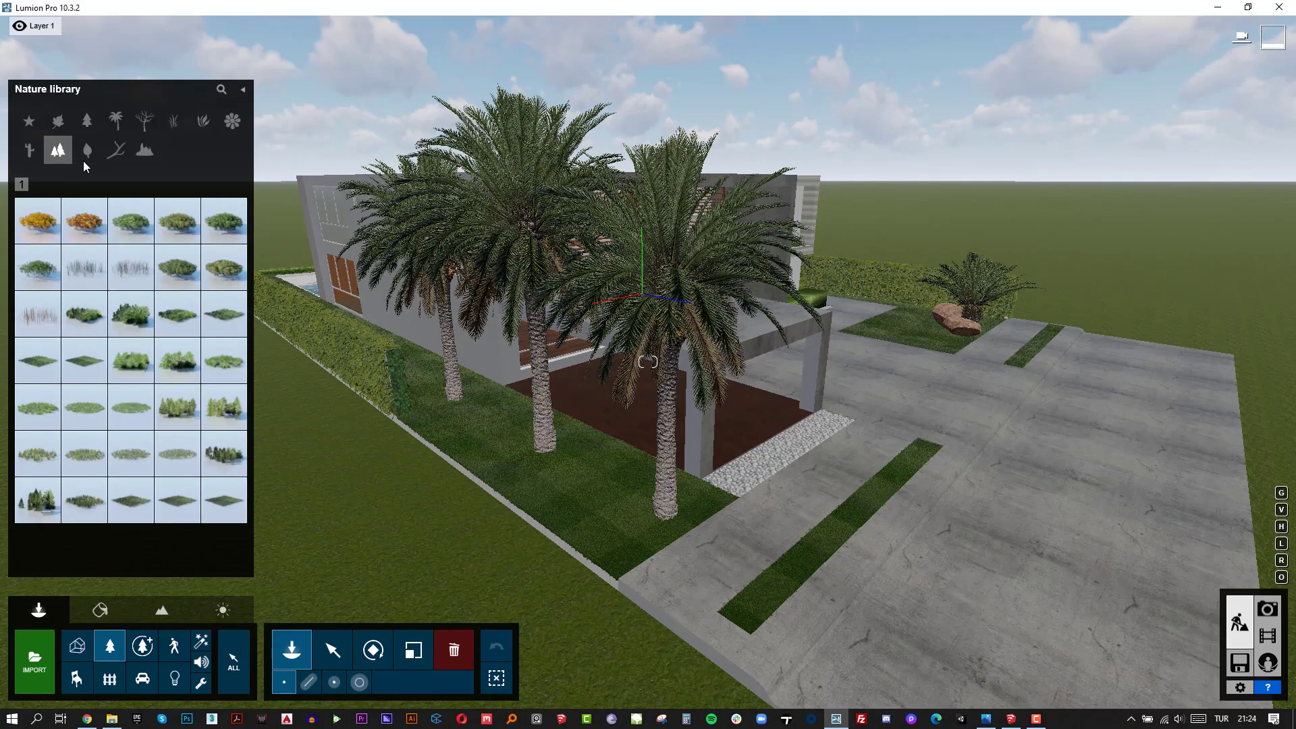
click(83, 160)
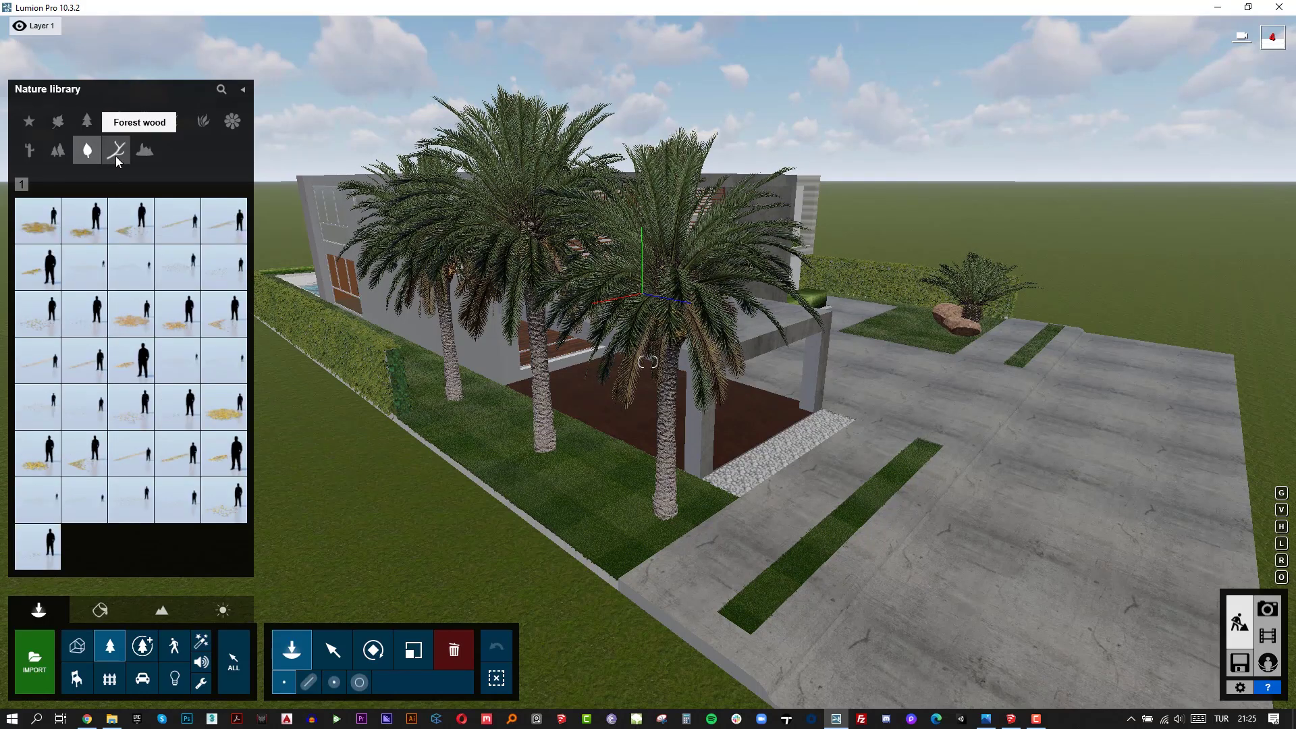
click(118, 159)
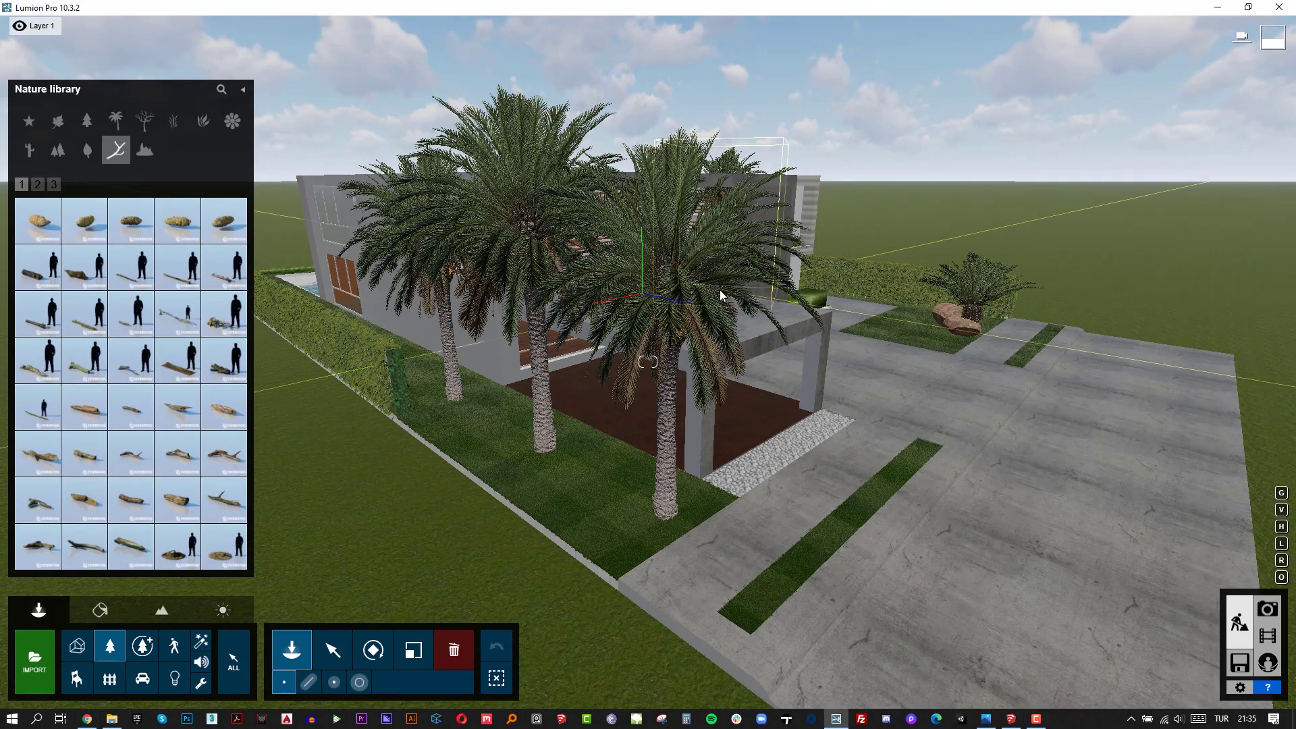
Browse the grass and plant models and place an IvyHedge1Long RT hedge at the outer edge of the side lawn.
click(173, 125)
click(38, 186)
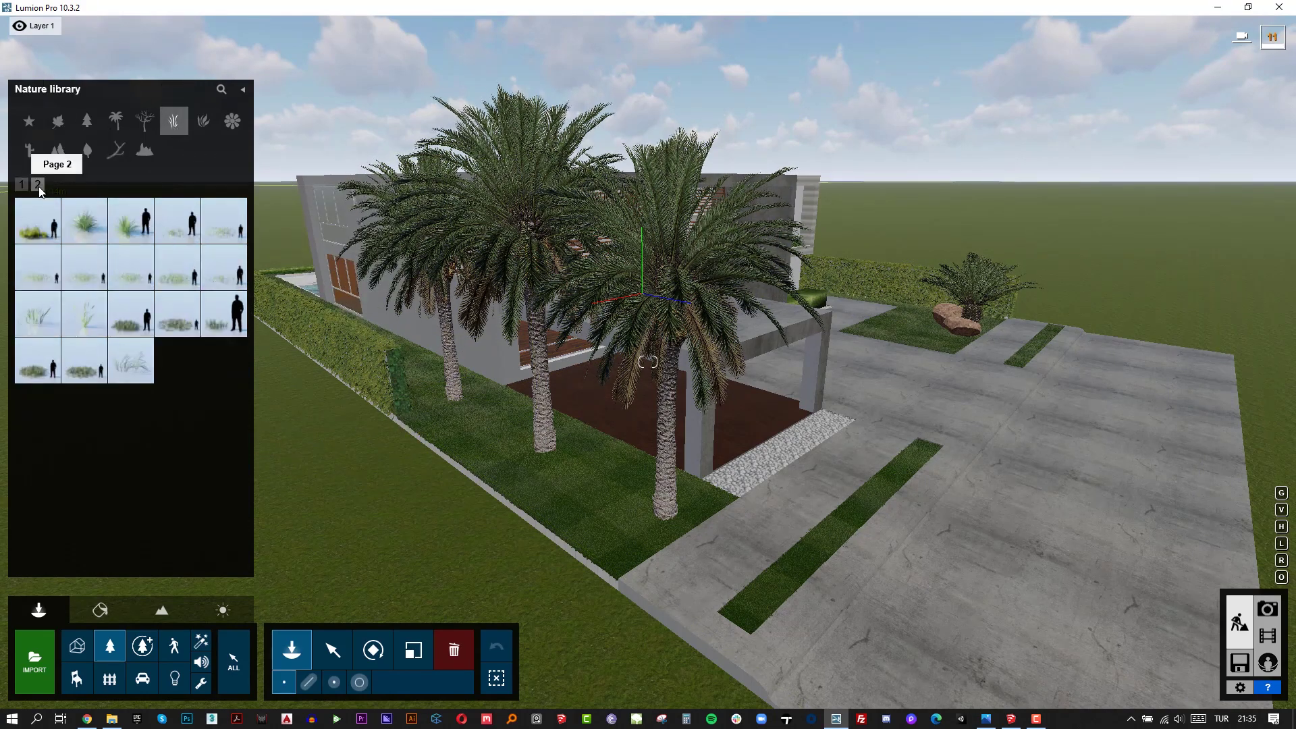
click(203, 123)
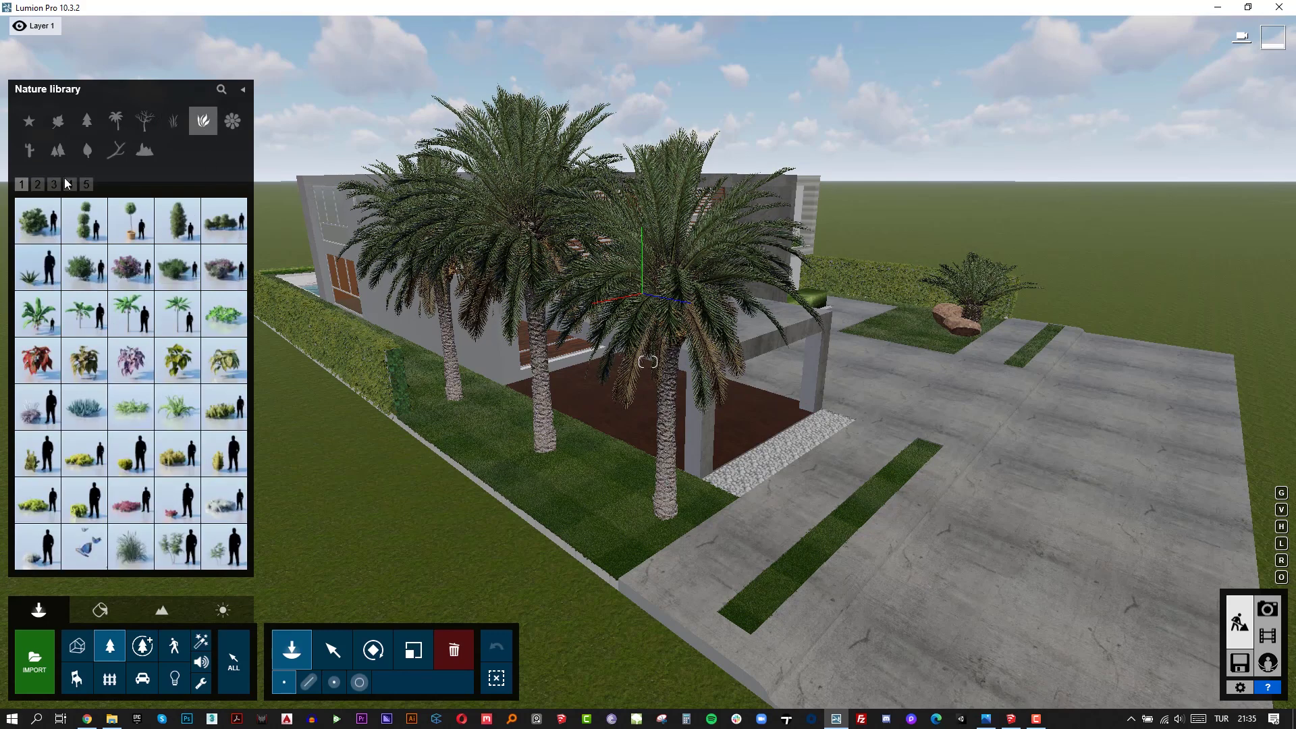
click(54, 186)
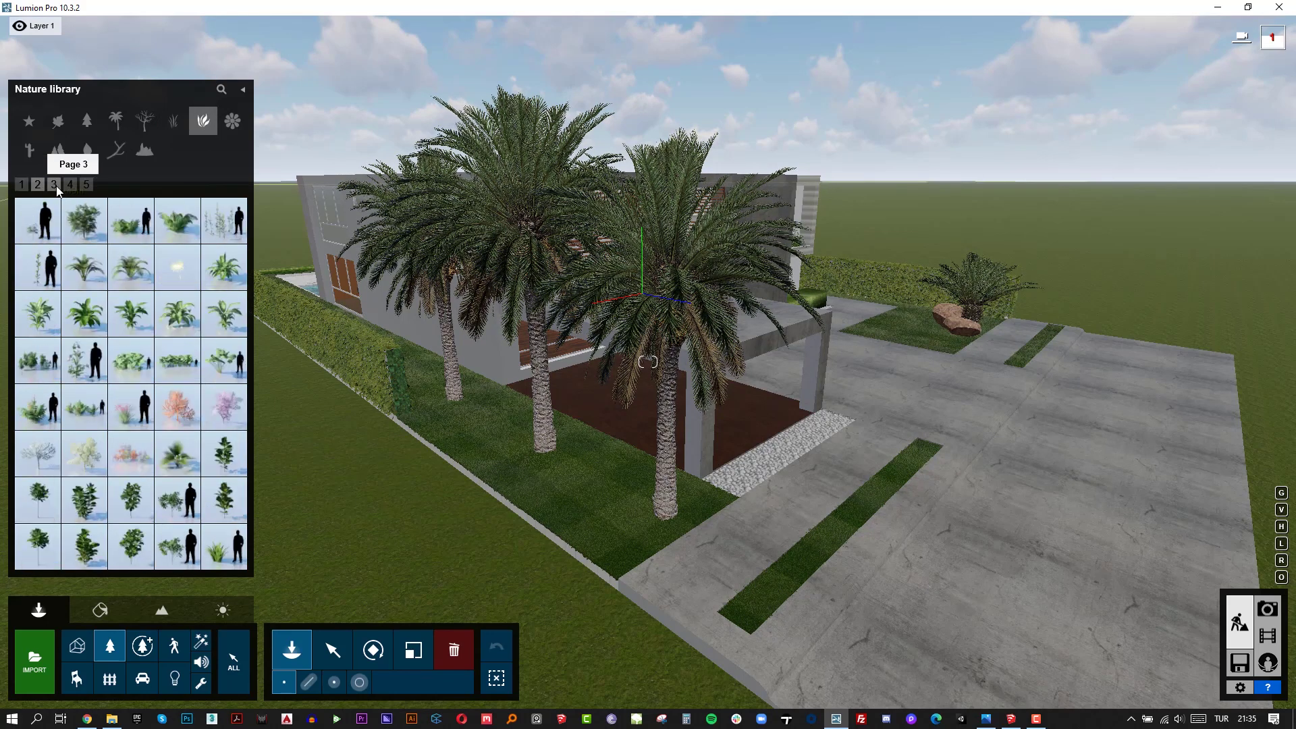
click(70, 186)
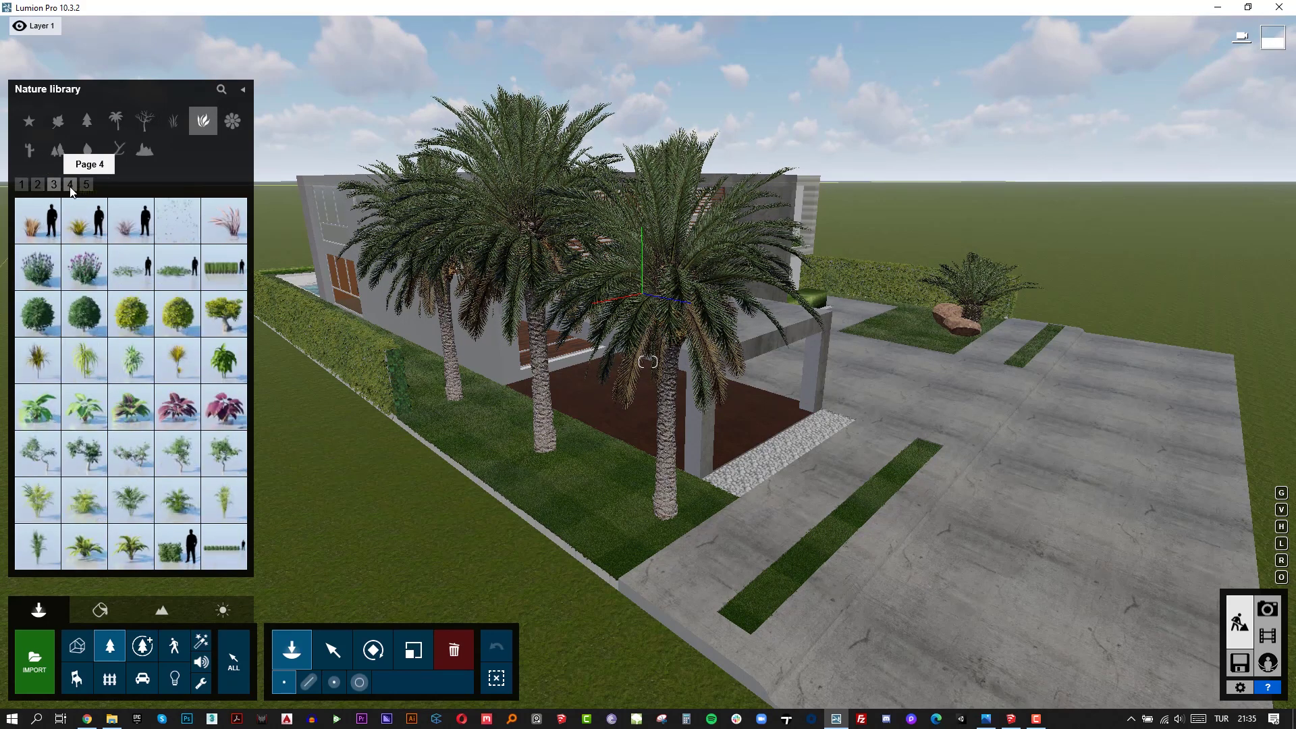
mouse_move(211, 217)
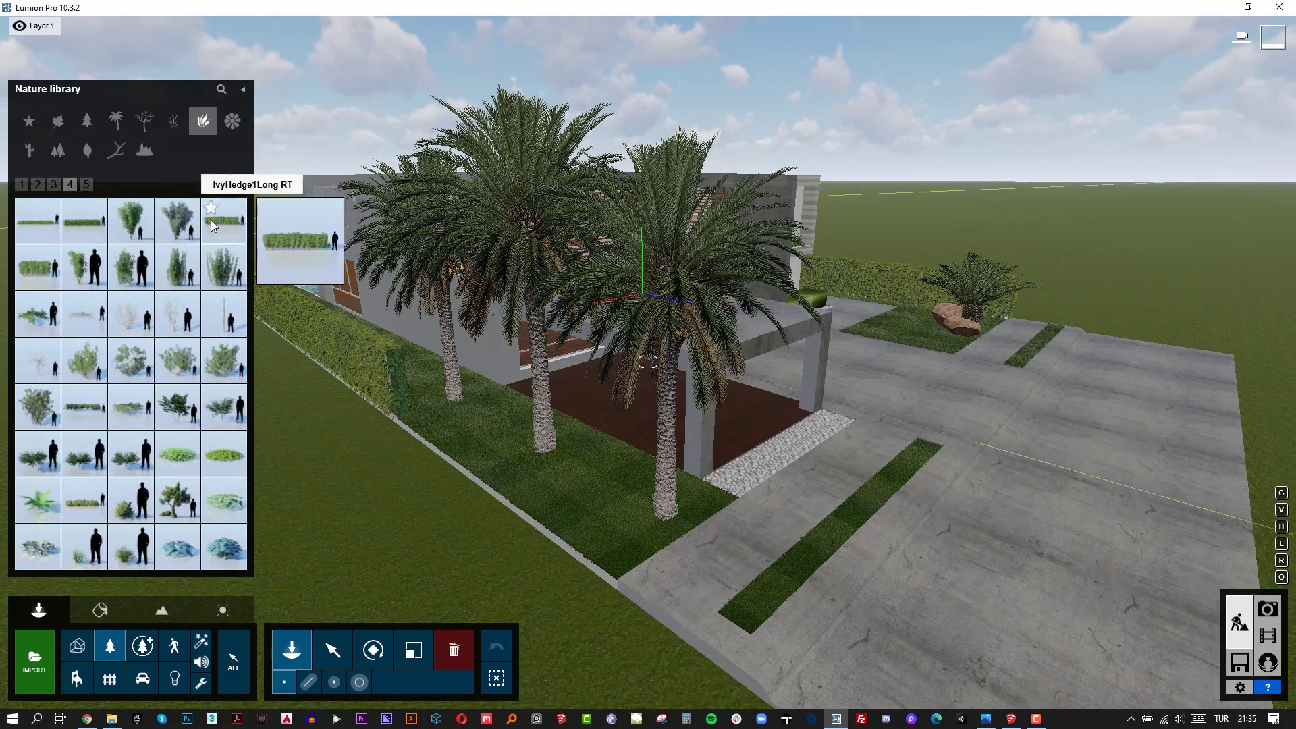
click(436, 477)
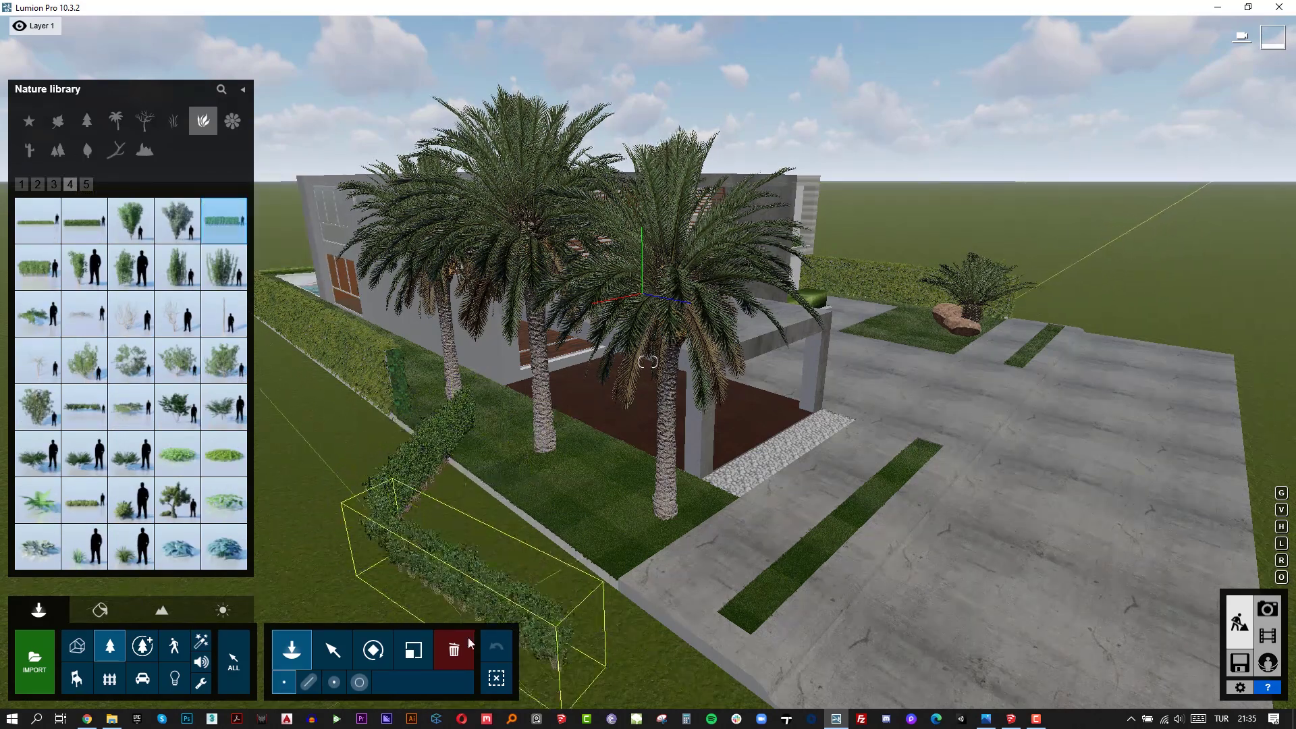
Align the IvyHedge1Long RT hedge with the side lawn's outer edge and duplicate it to extend the row towards the driveway.
click(436, 476)
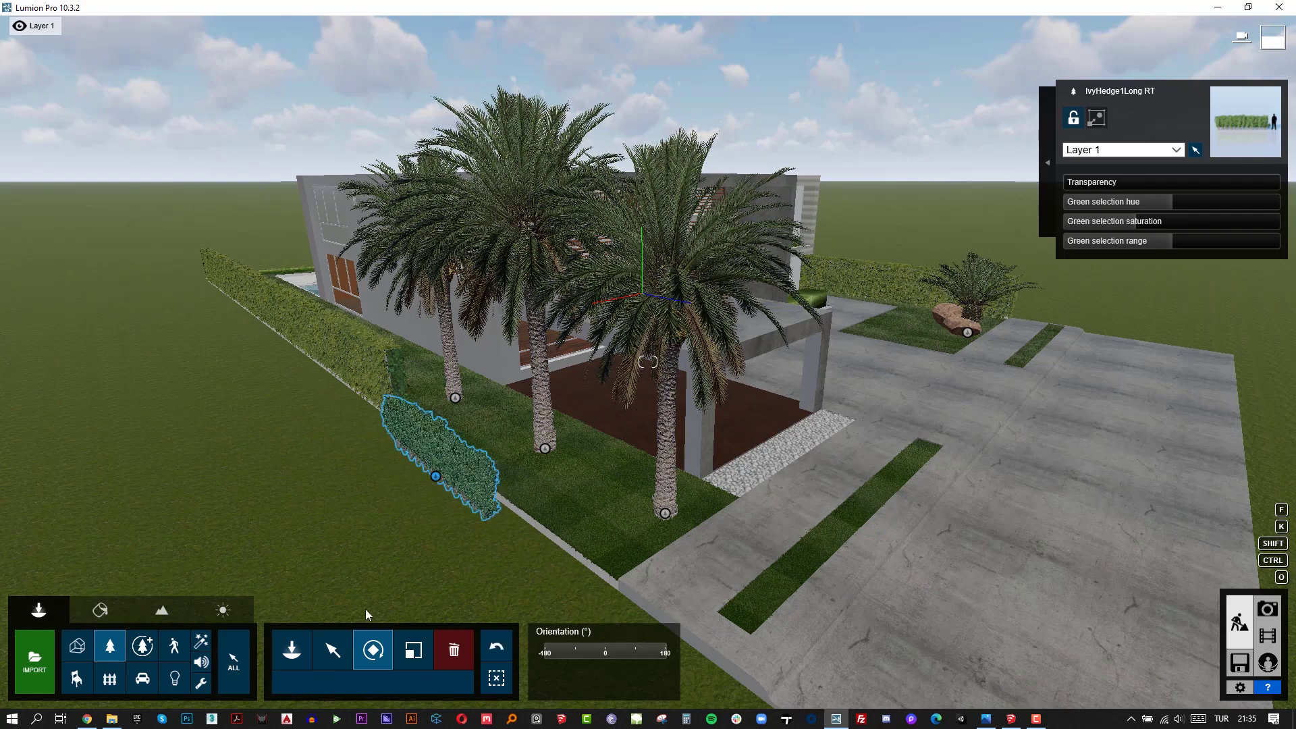
drag(436, 477, 506, 522)
click(325, 681)
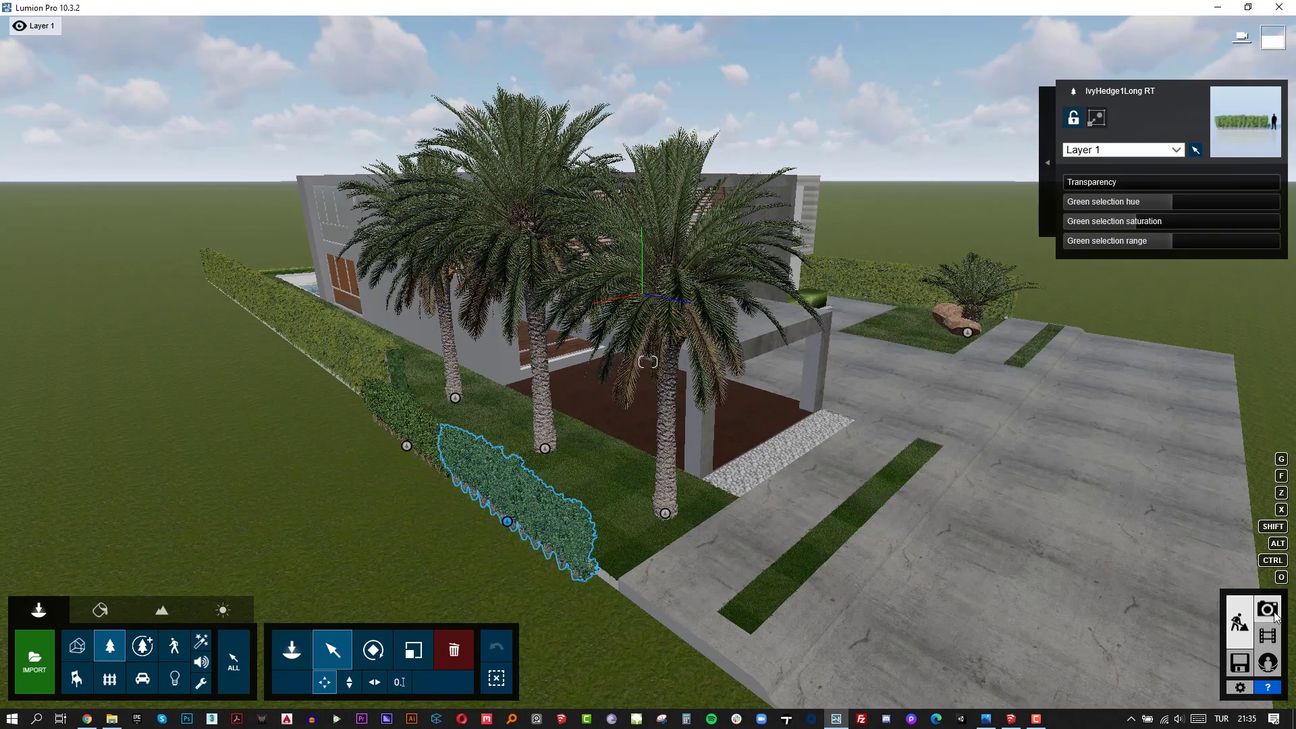
Check the new planting in the saved Realistic view of photo 1, and return to scene building.
click(1274, 613)
click(102, 626)
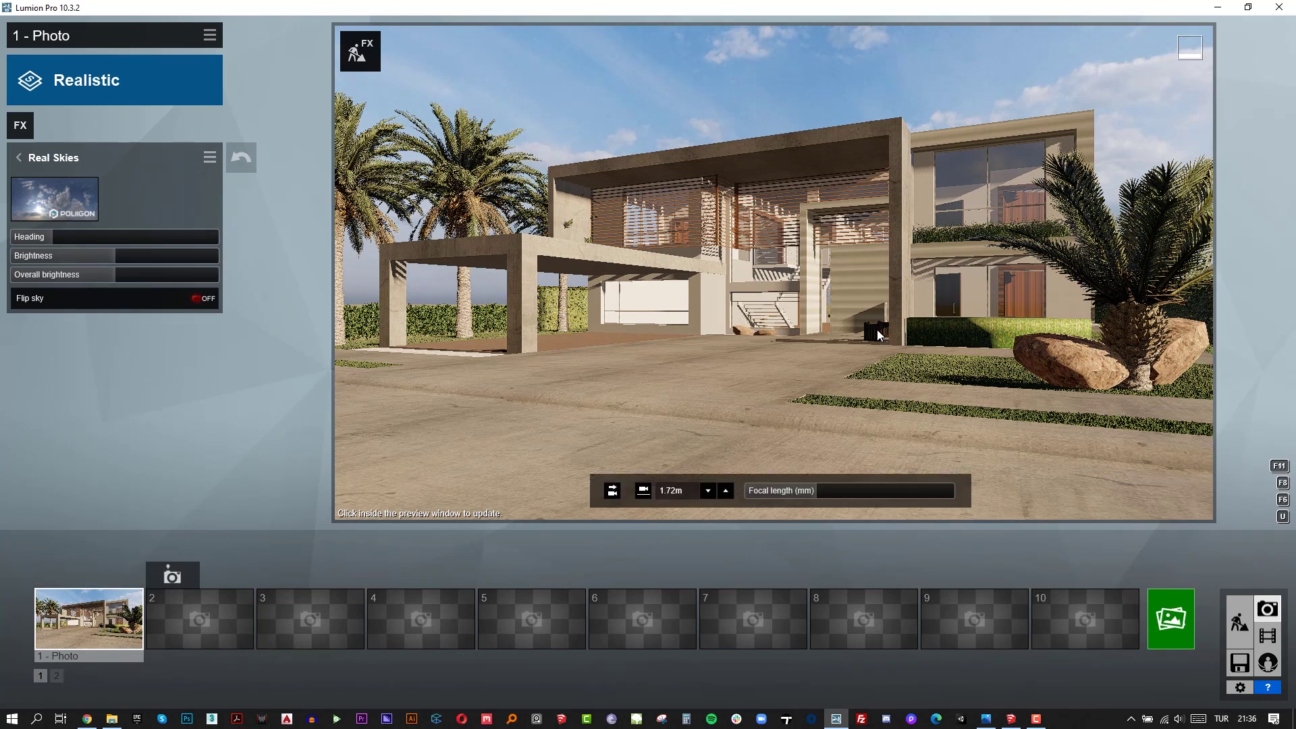
click(1240, 621)
right_drag(702, 400, 849, 413)
key(w)
key(w)
key(q)
click(100, 610)
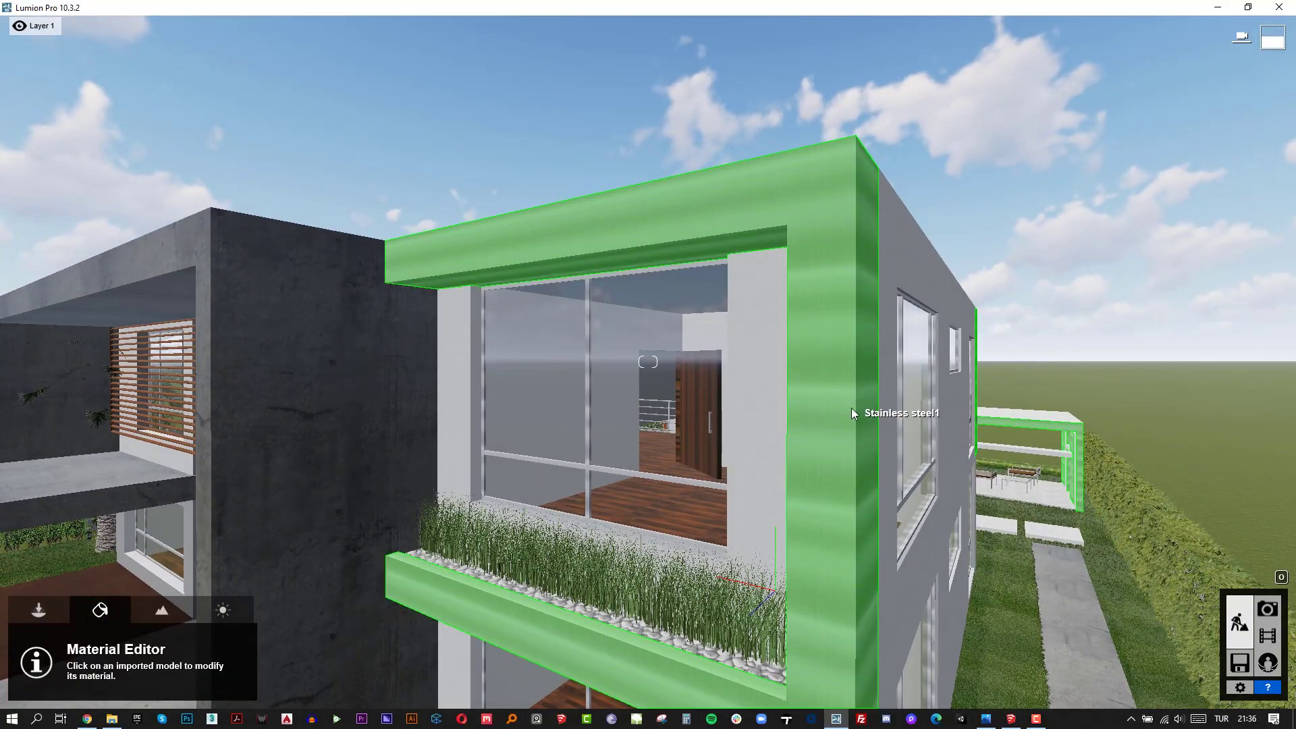
click(852, 407)
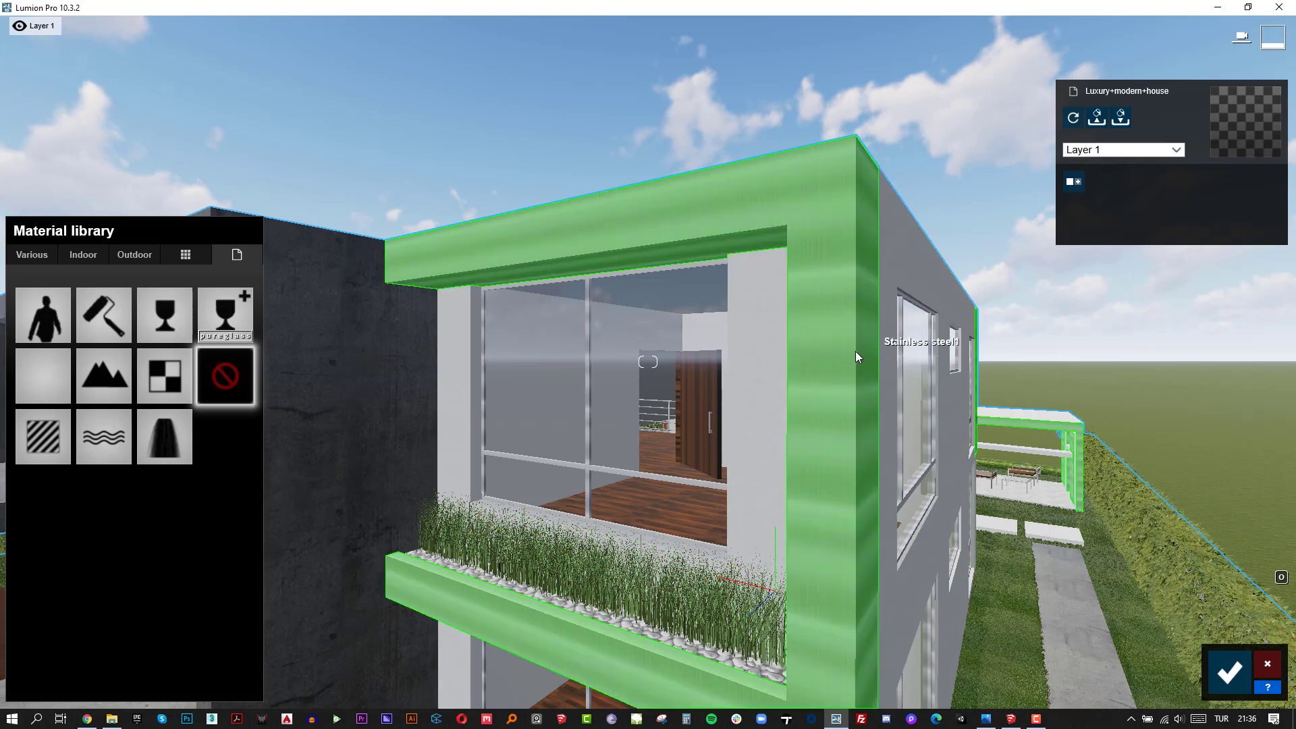
click(85, 256)
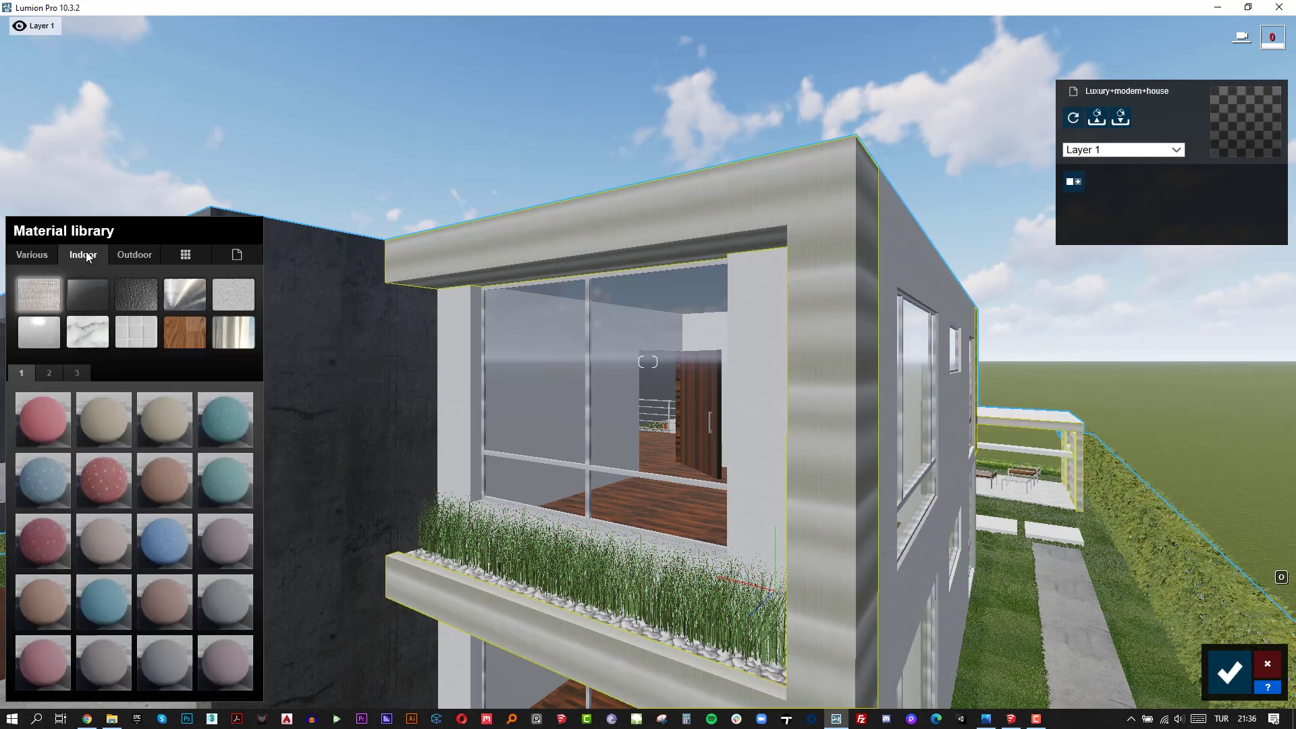
click(135, 255)
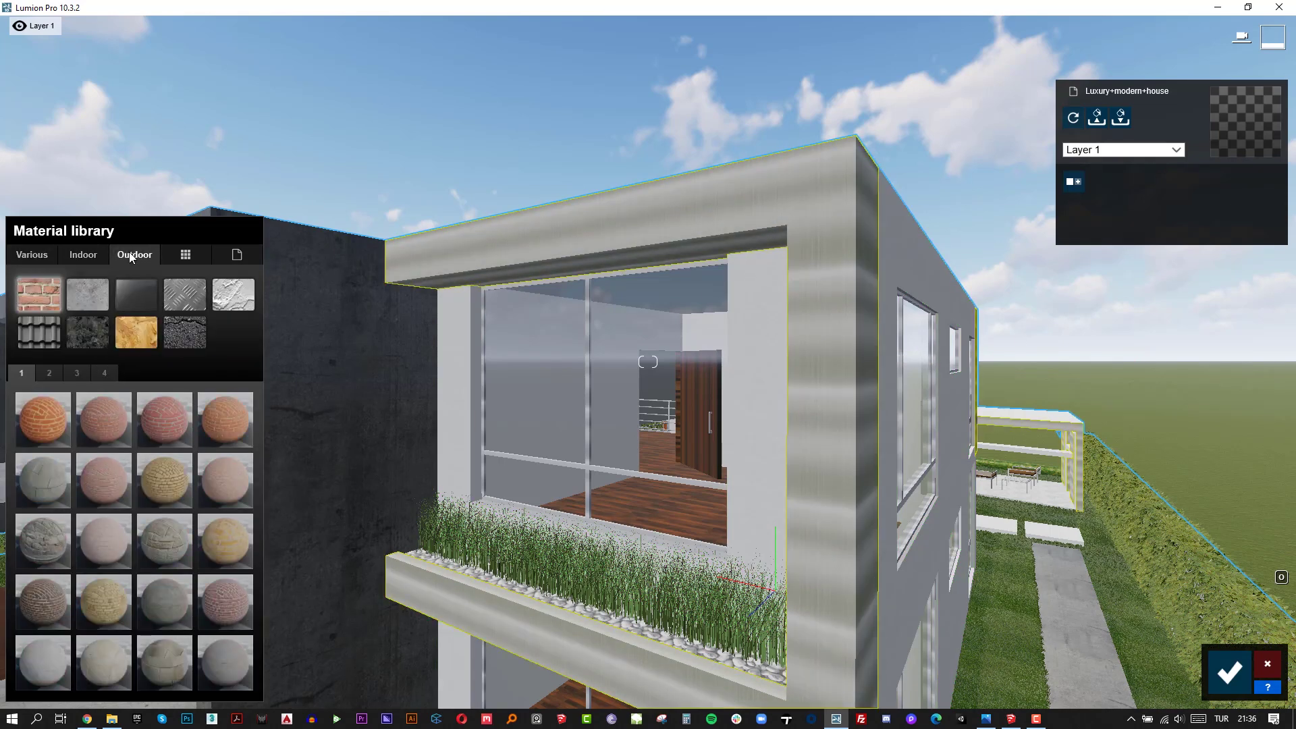
click(226, 297)
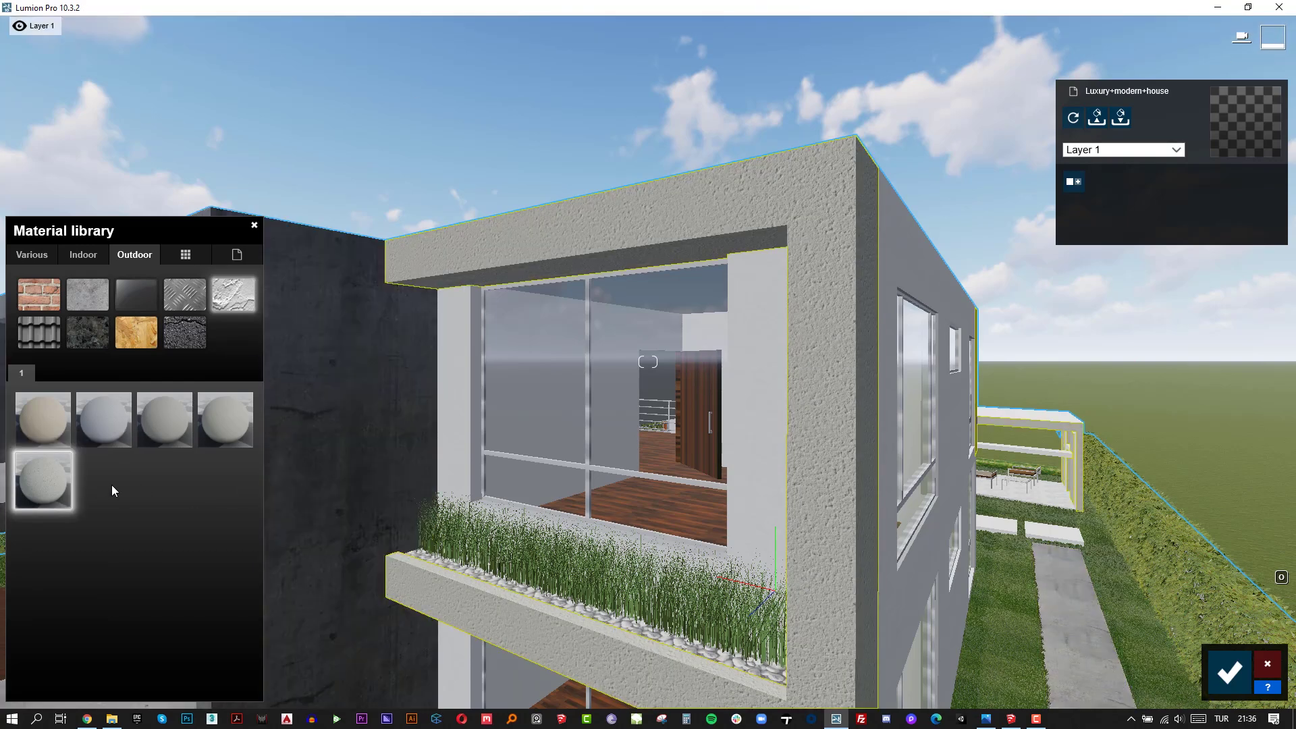
Tint the window surround's plaster material with a partial grey colorization.
click(59, 479)
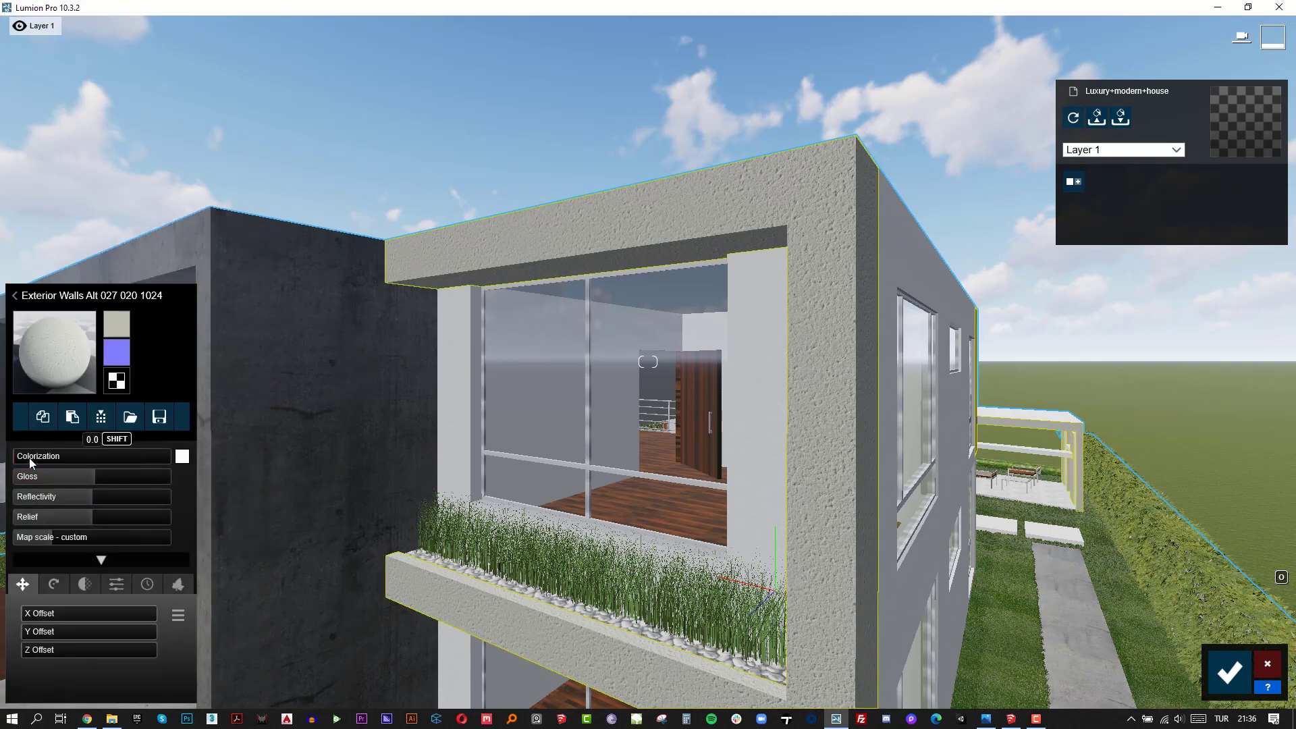
click(182, 457)
click(301, 512)
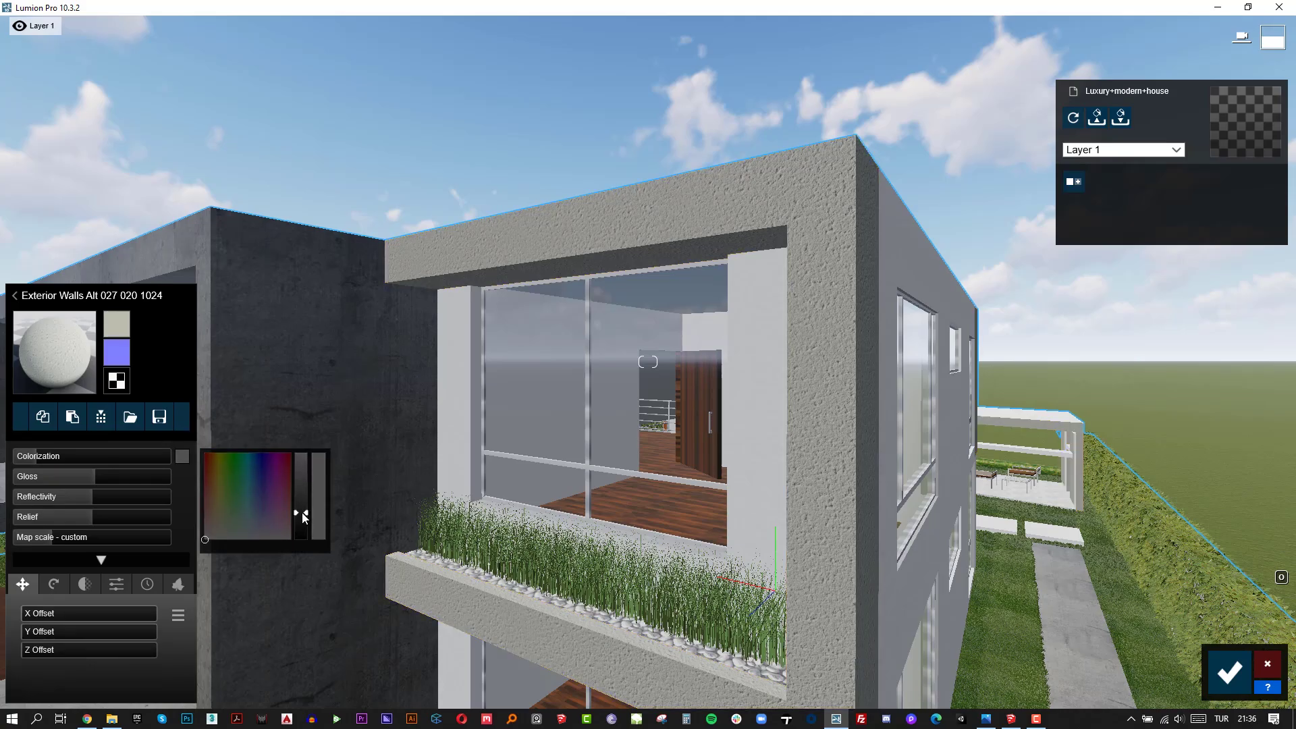
click(66, 457)
drag(67, 456, 67, 457)
Apply the outdoor metal Polii Metal StainlessSteelCast 001 2K to the upper-floor window's mullions and frame.
right_drag(716, 364, 683, 390)
key(w)
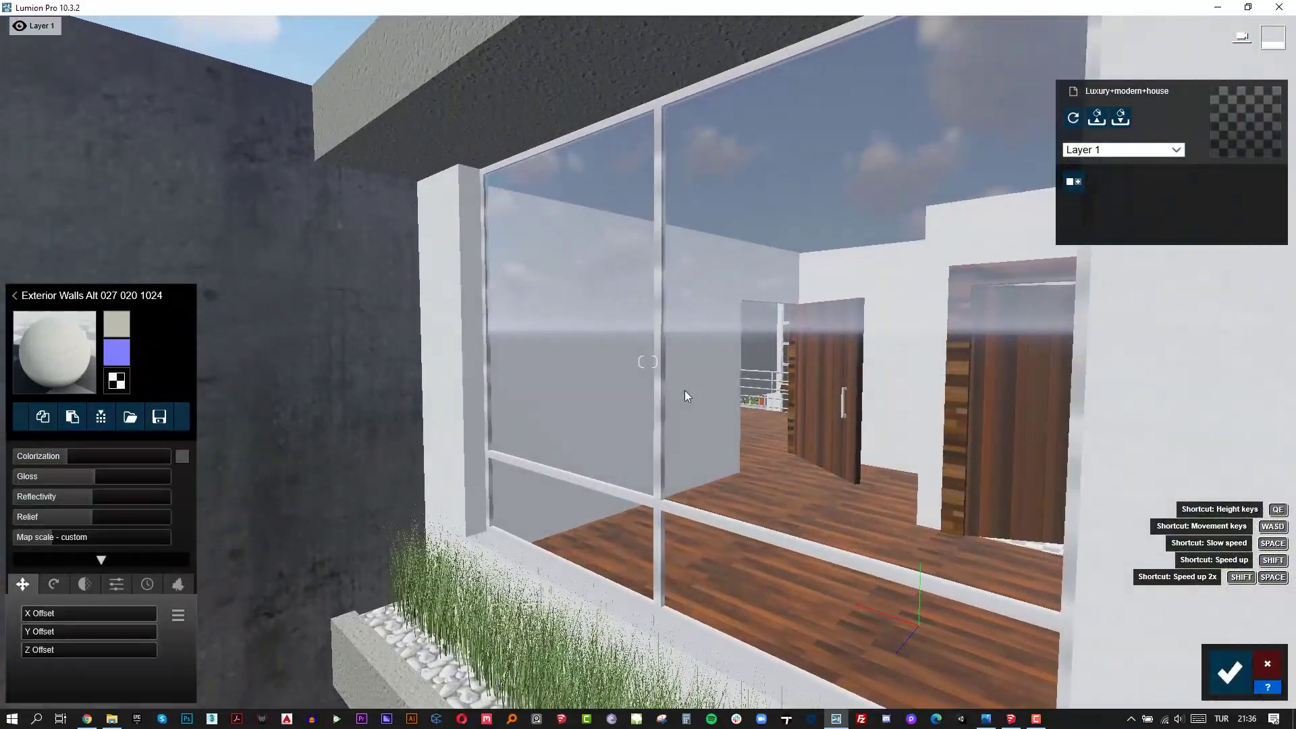
click(660, 416)
click(134, 255)
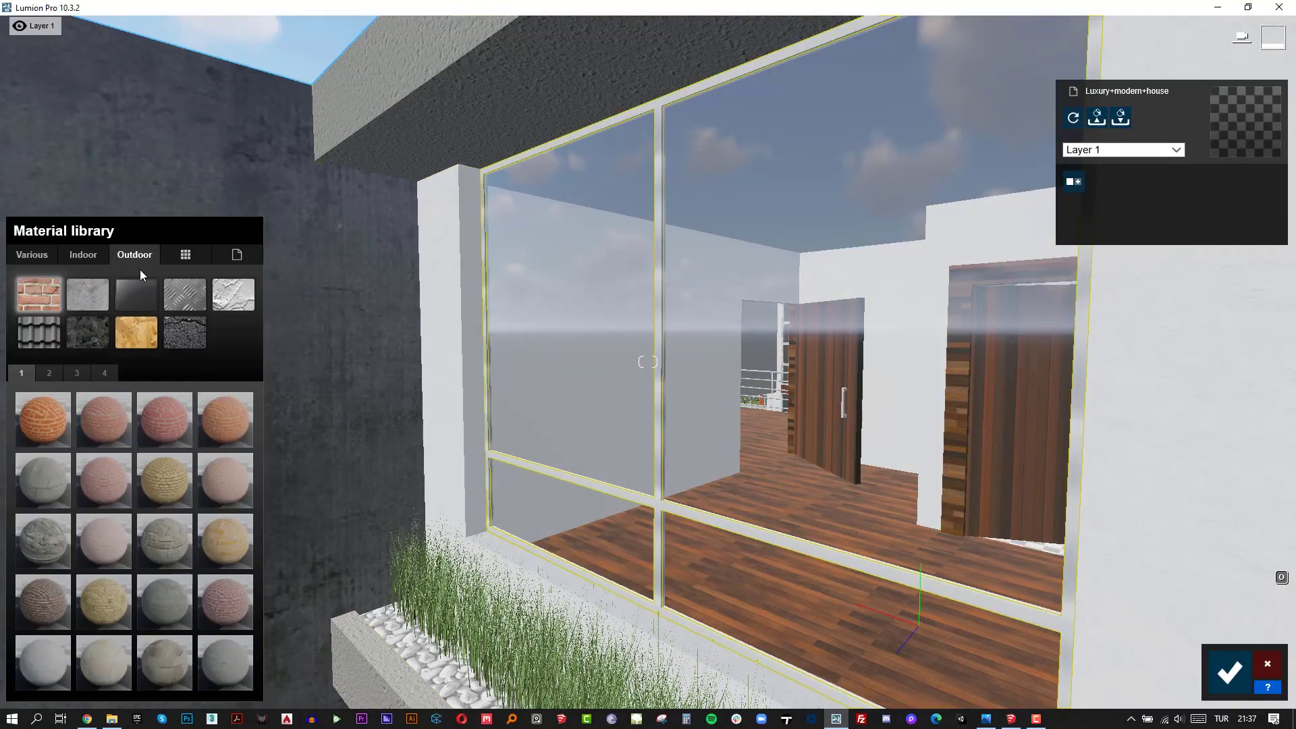
click(181, 301)
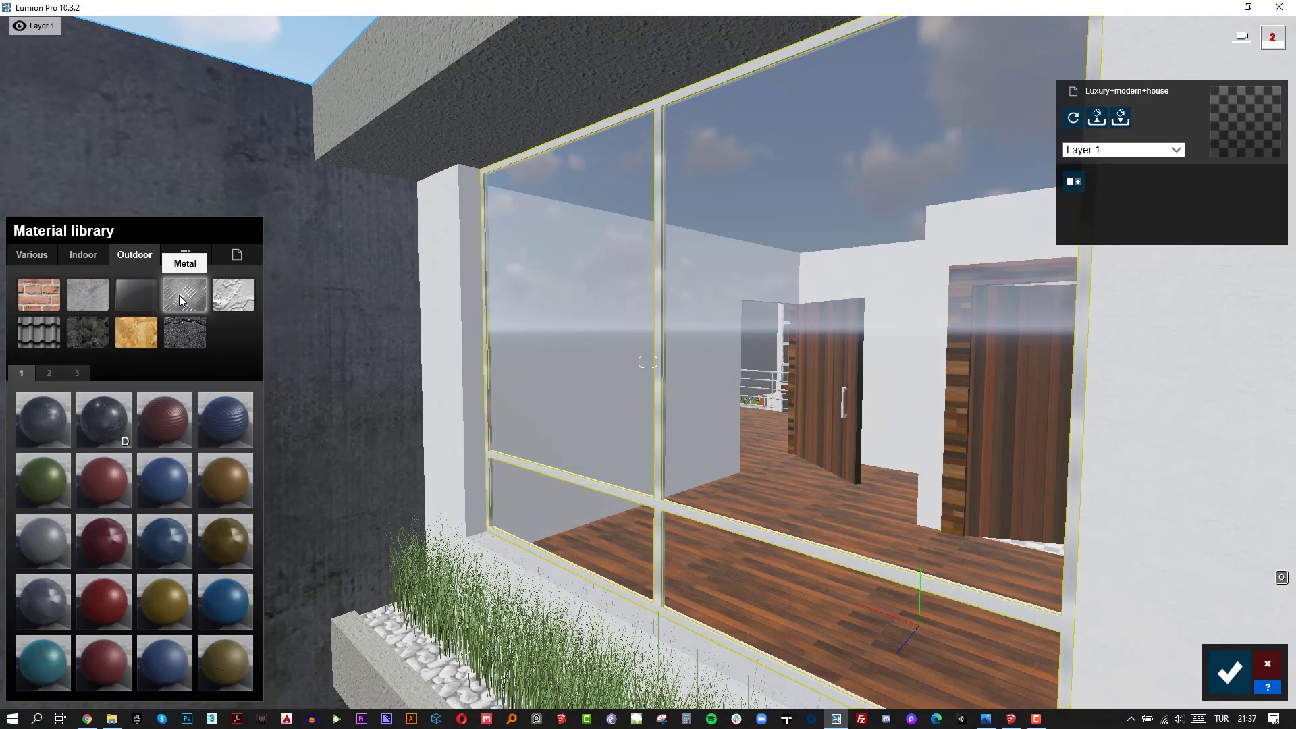
click(77, 374)
click(241, 555)
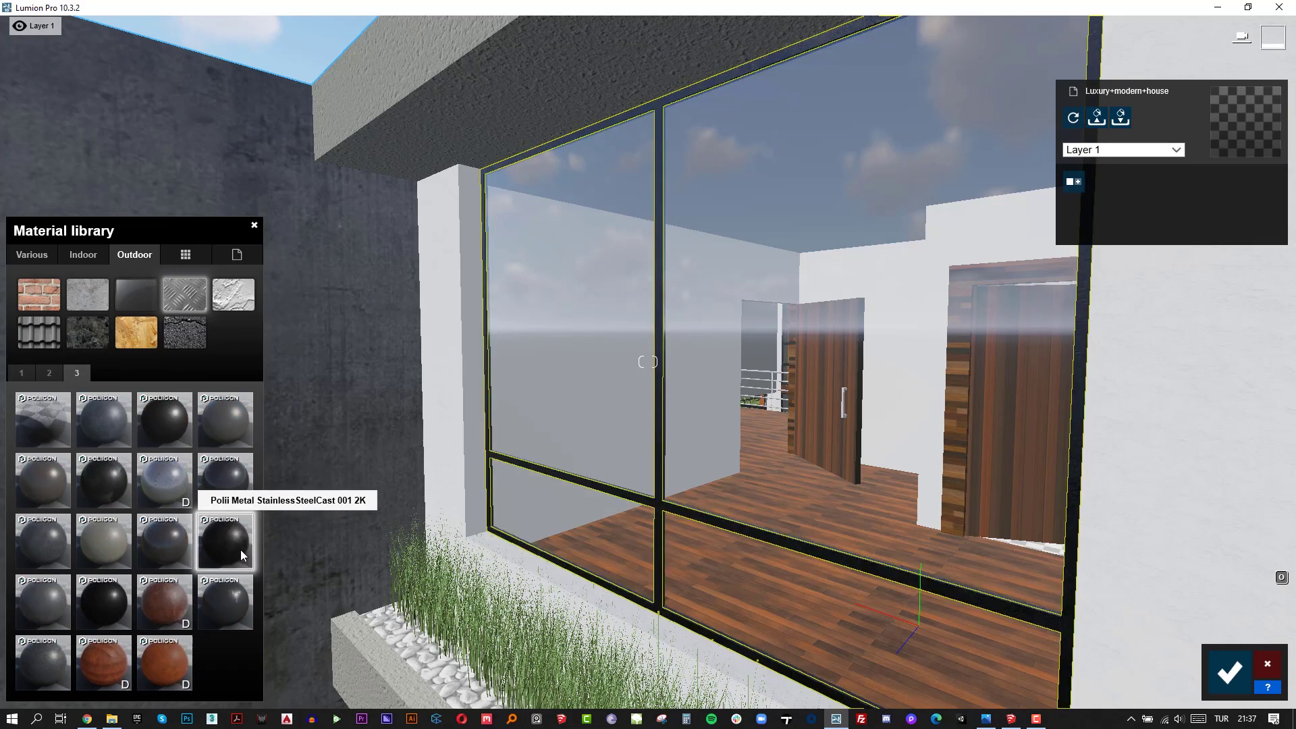
Apply the indoor plastic material Plastic Glossy 007 to the entrance door and its portal frame.
right_drag(630, 382, 598, 361)
key(a)
key(w)
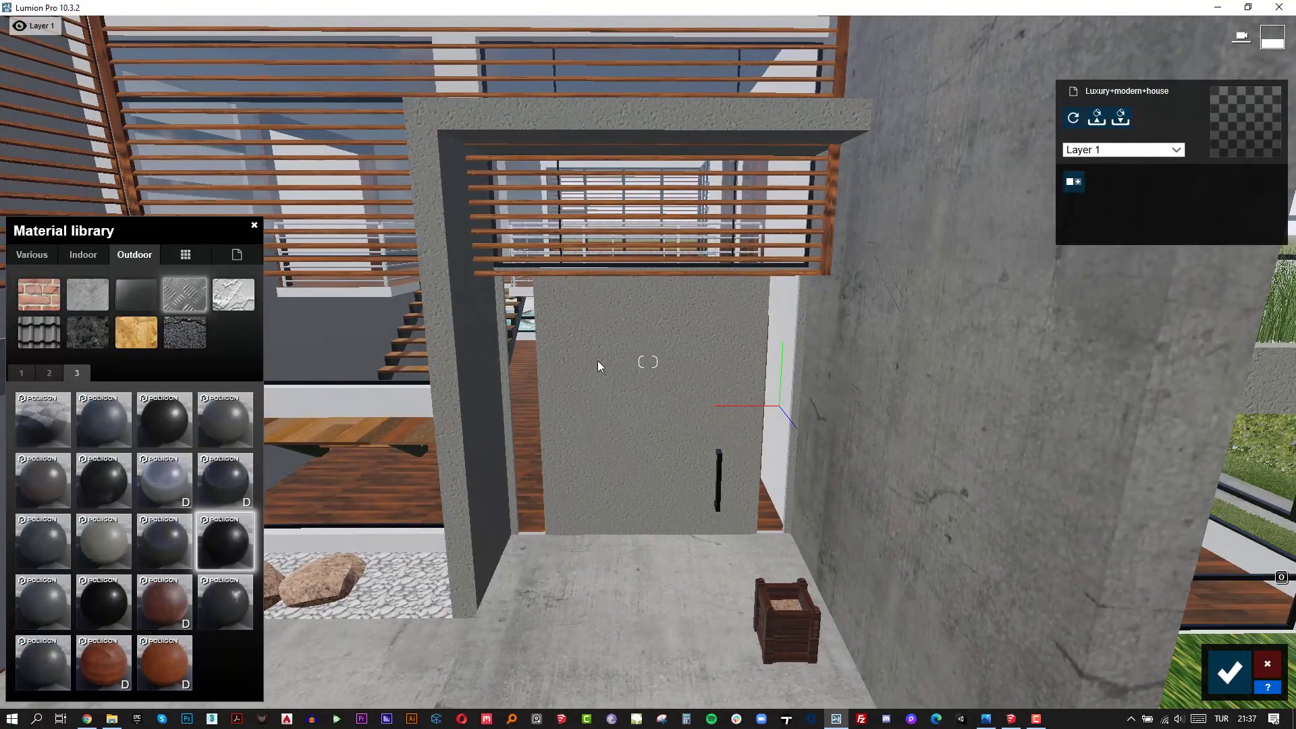
click(597, 360)
click(26, 351)
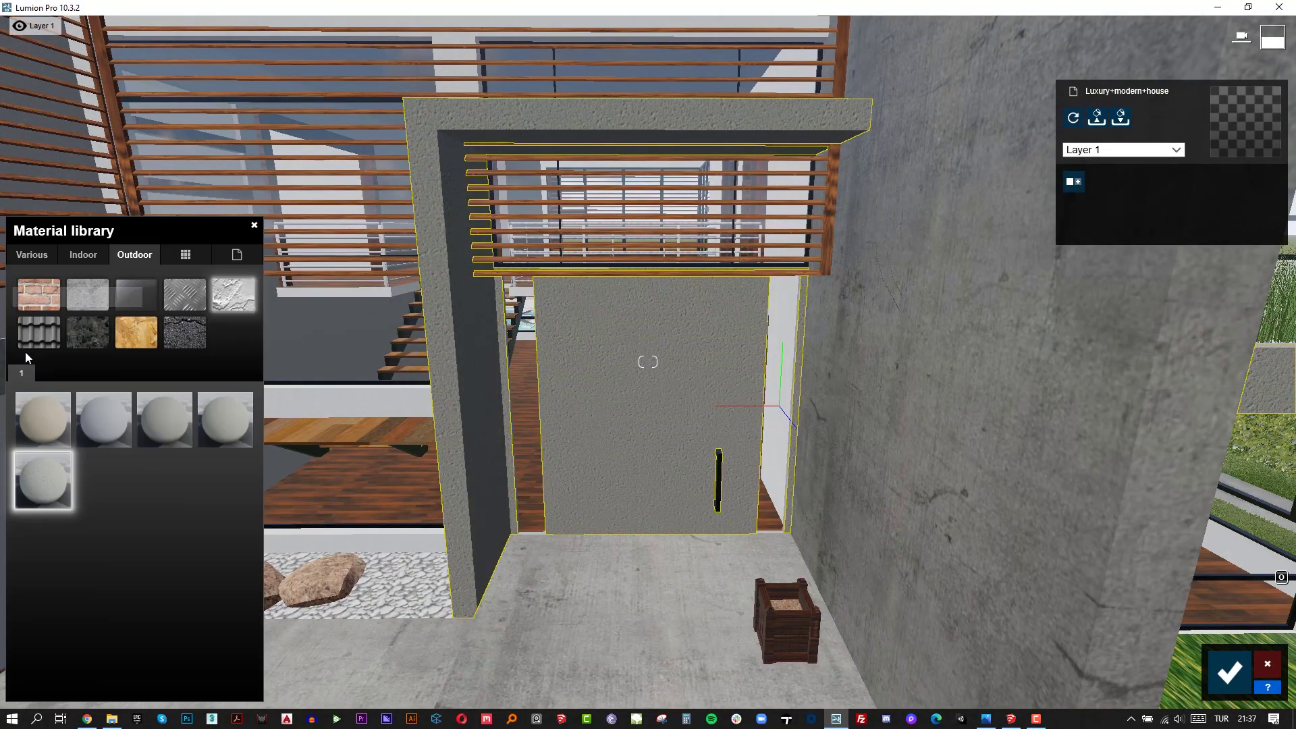
click(91, 256)
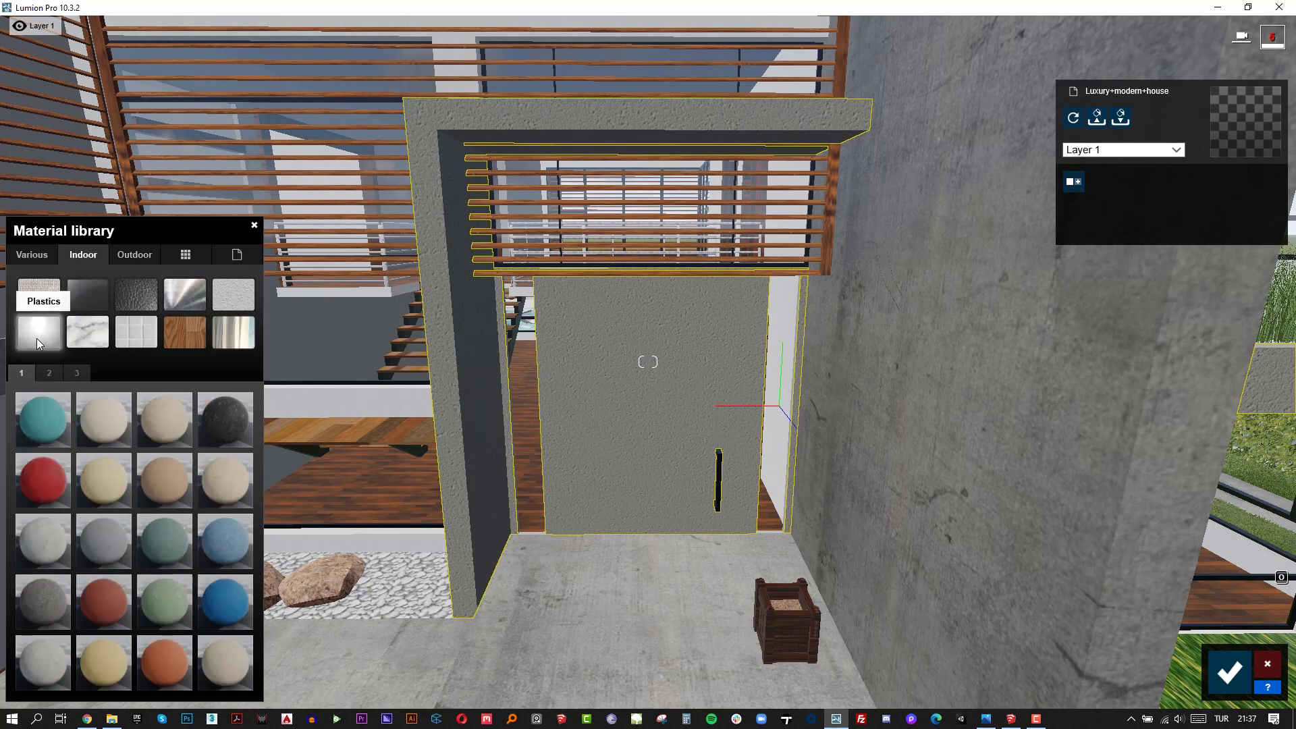
click(47, 374)
click(78, 372)
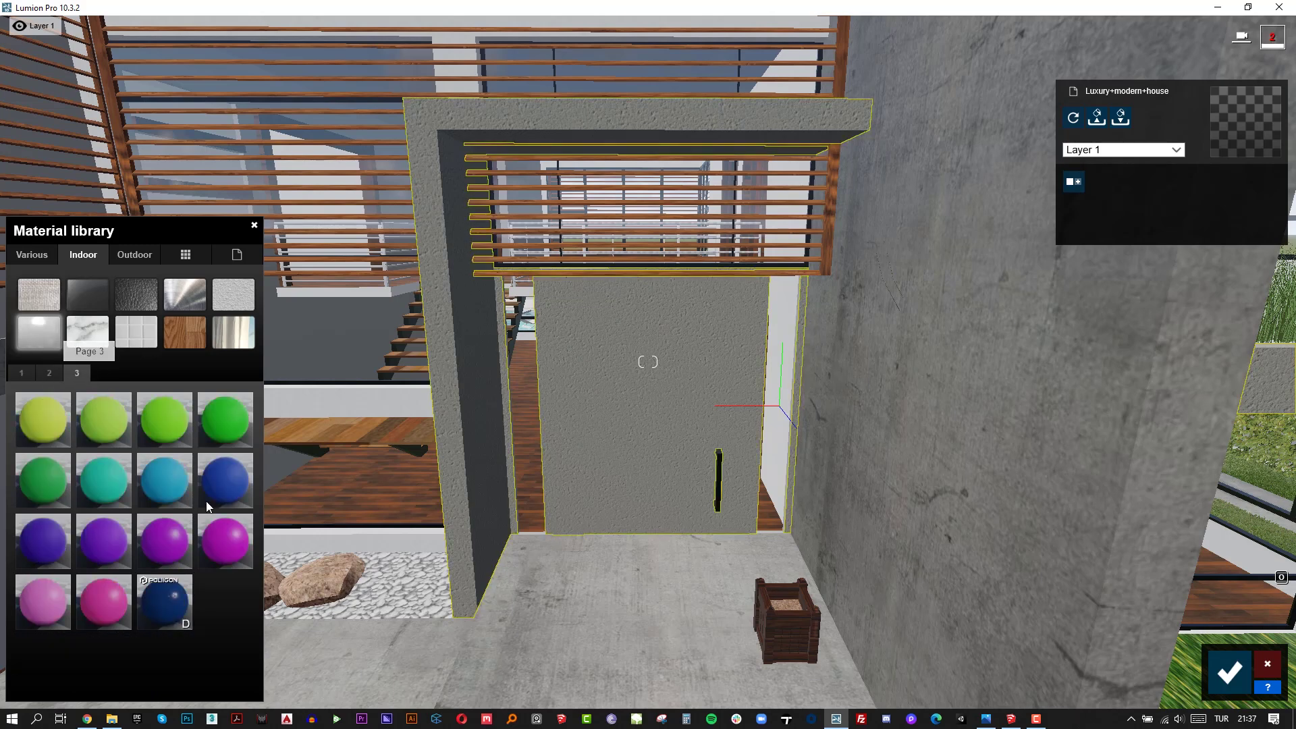
click(212, 540)
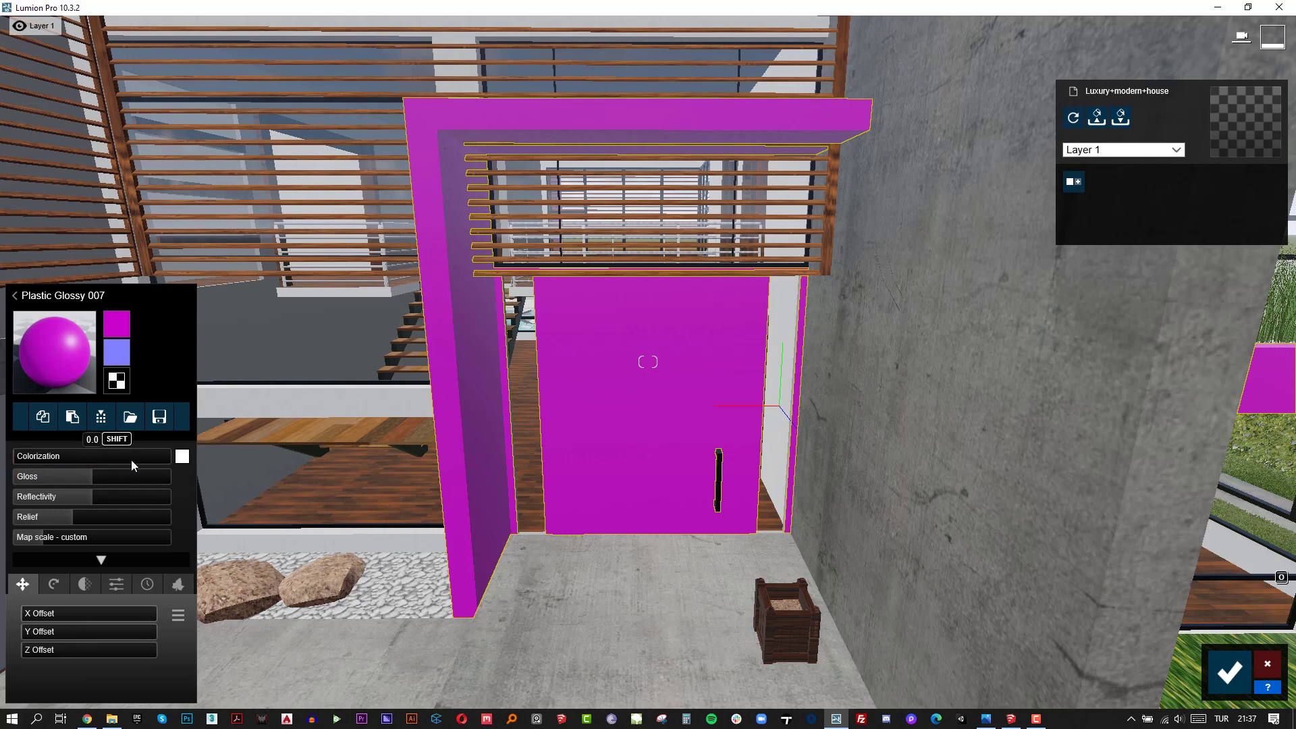
Colorize the entrance door and portal's plastic a very dark grey, and save the material changes.
click(128, 457)
click(182, 457)
drag(305, 530, 303, 524)
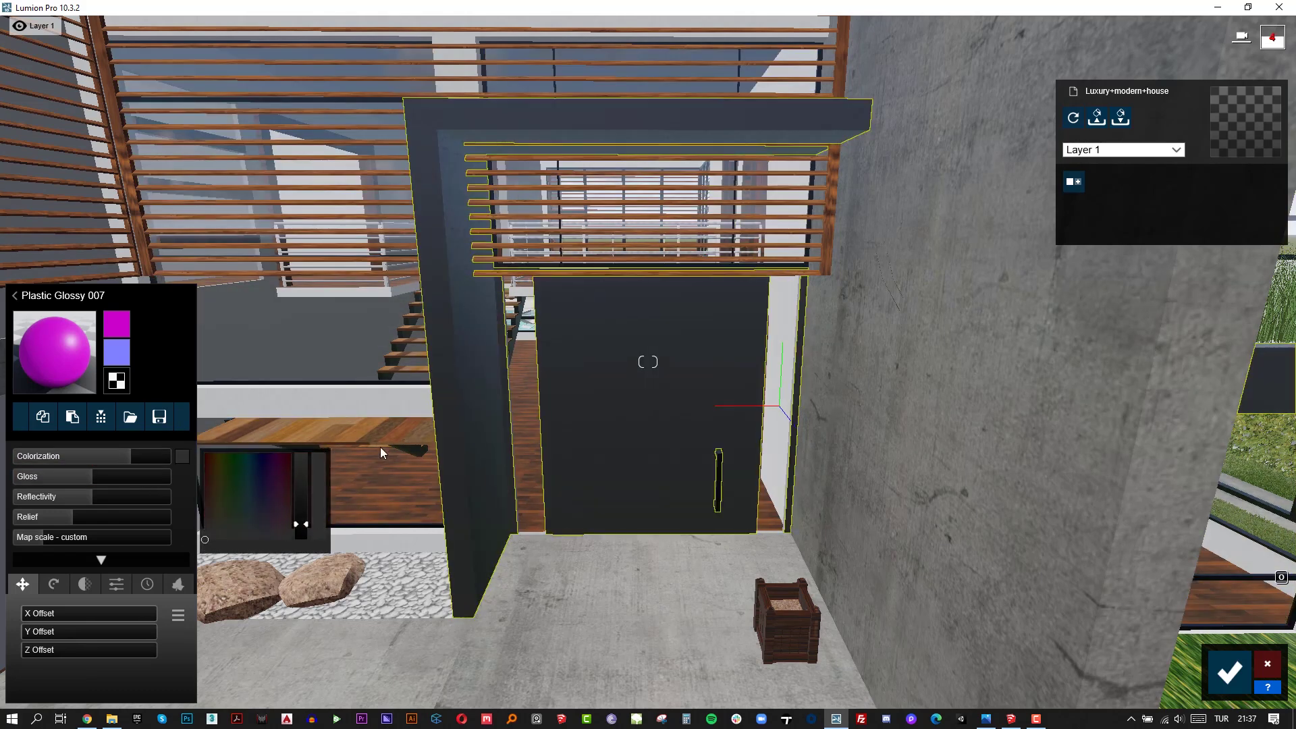
right_drag(418, 345, 273, 317)
click(1230, 675)
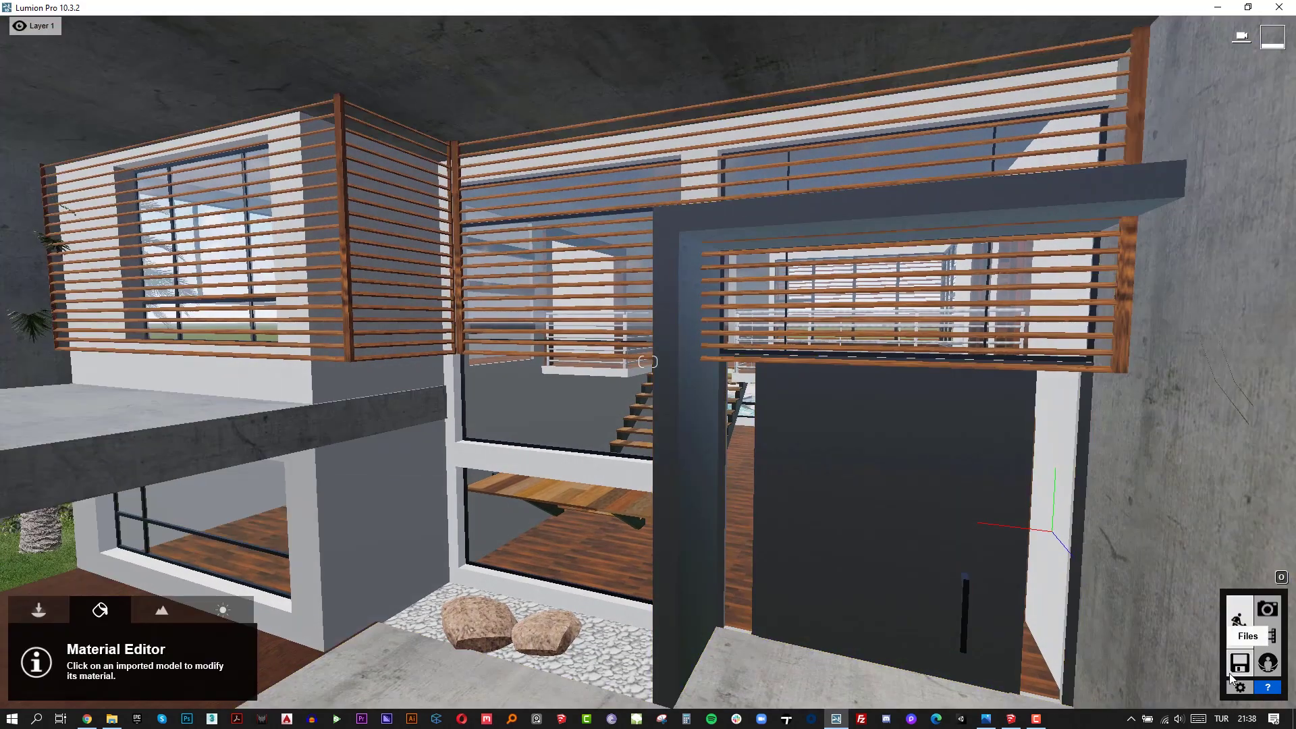
Plant small palms from the nature library among the rocks in the pebble bed beside the entrance.
click(58, 617)
click(277, 651)
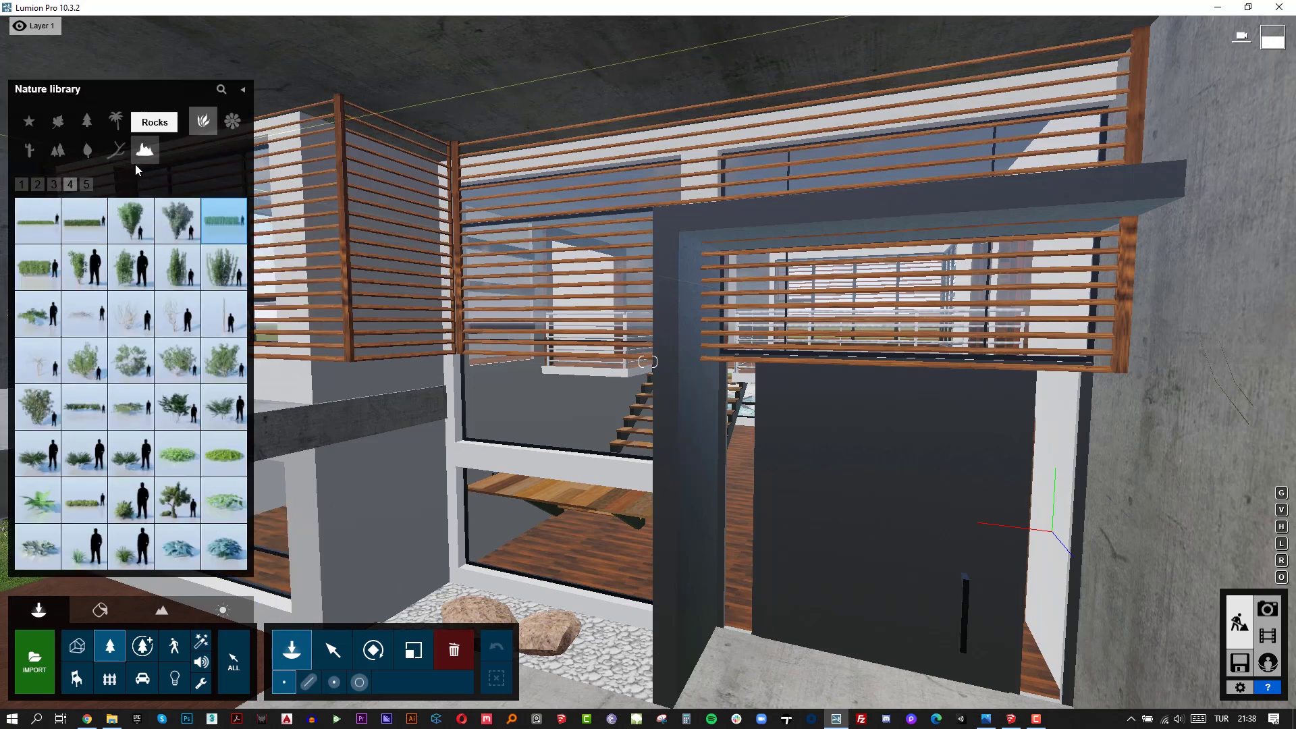
click(114, 135)
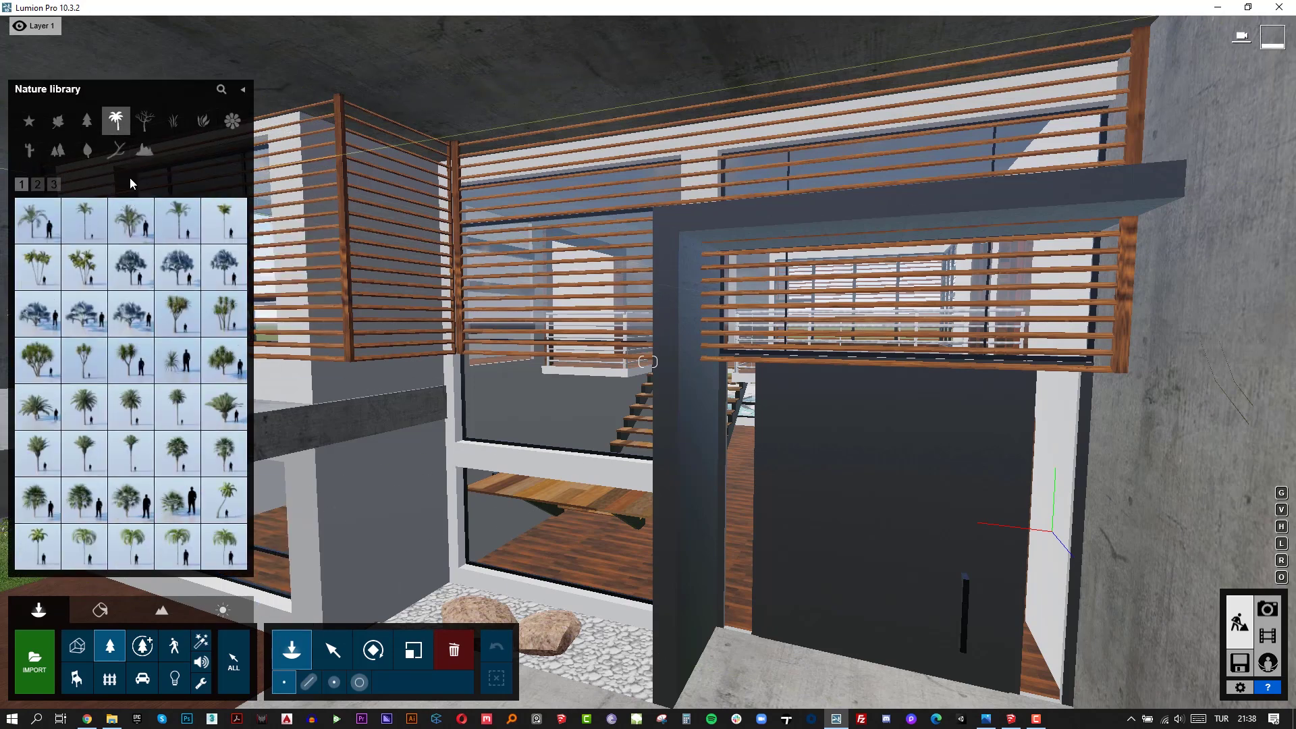
click(131, 220)
click(535, 599)
scroll(535, 599, up, 2)
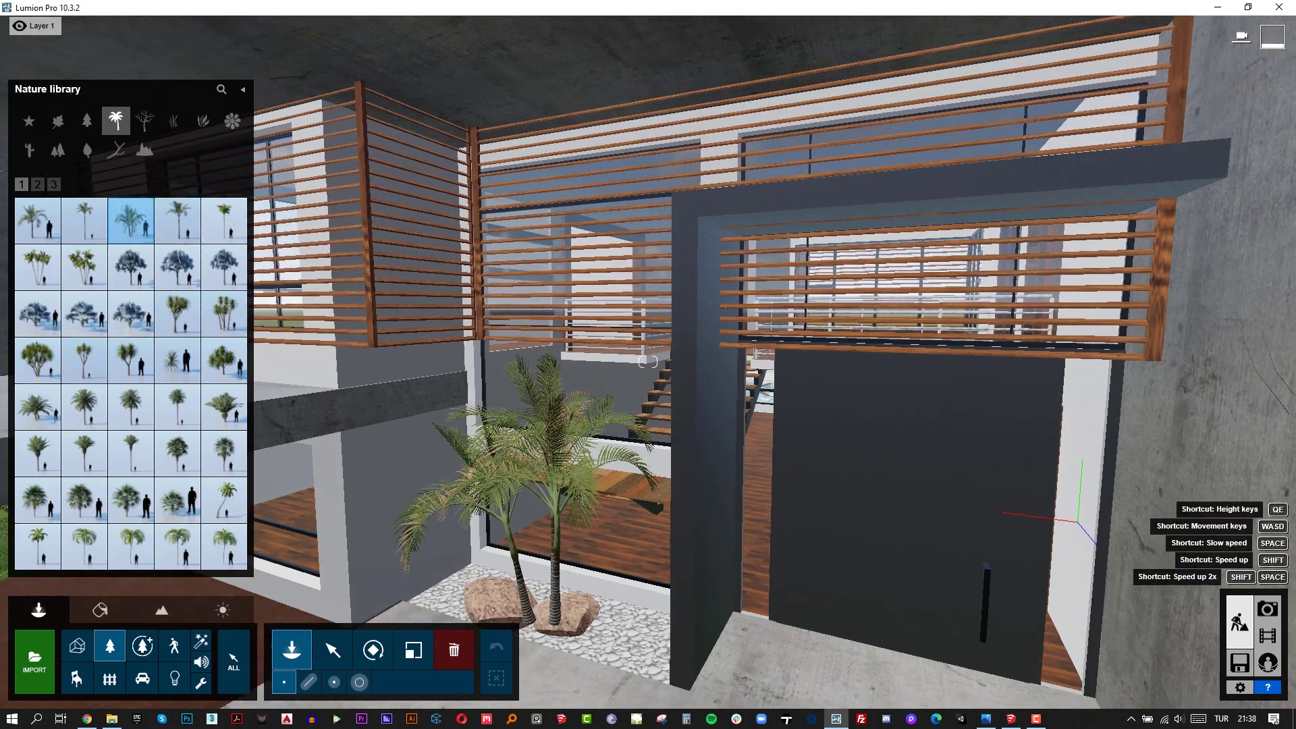
click(591, 584)
click(628, 613)
Choose the ItalianCypress RT from the conifers and place it in the front wooden planter beside the entrance.
right_drag(675, 594, 783, 635)
right_drag(627, 607, 713, 674)
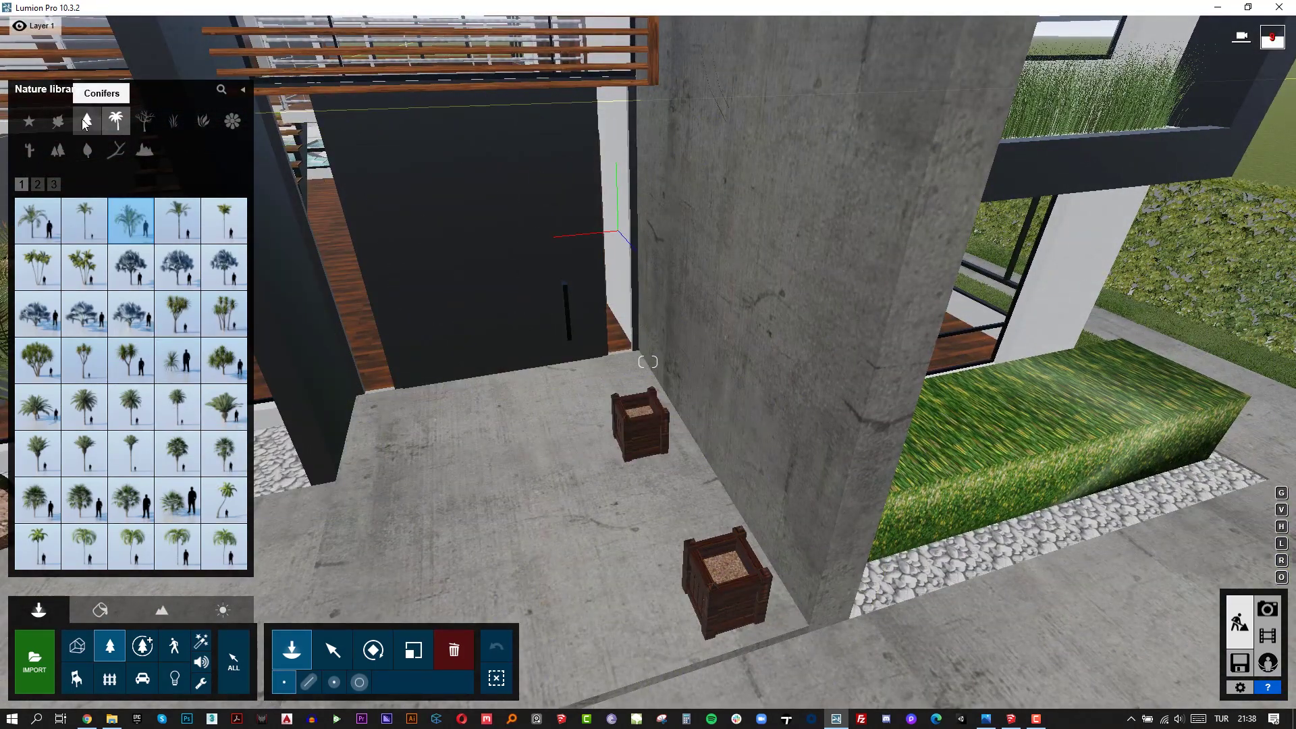
click(95, 132)
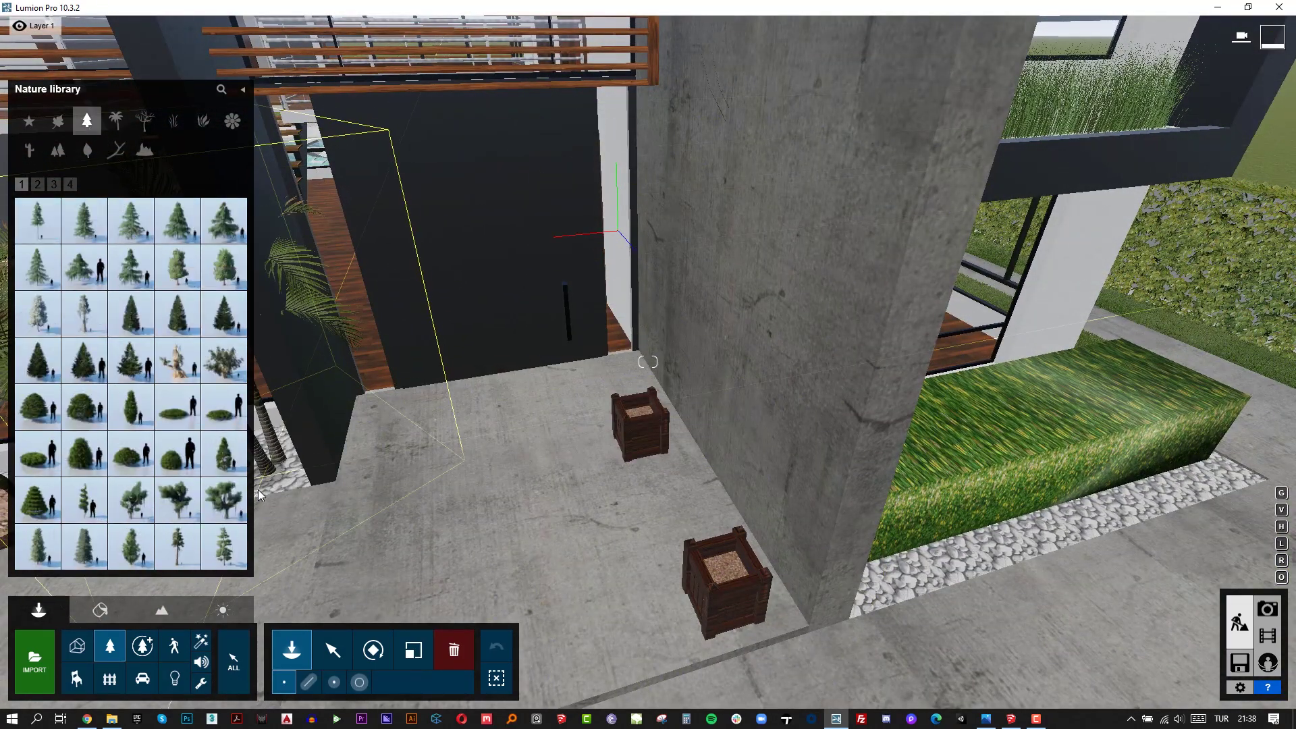
click(38, 186)
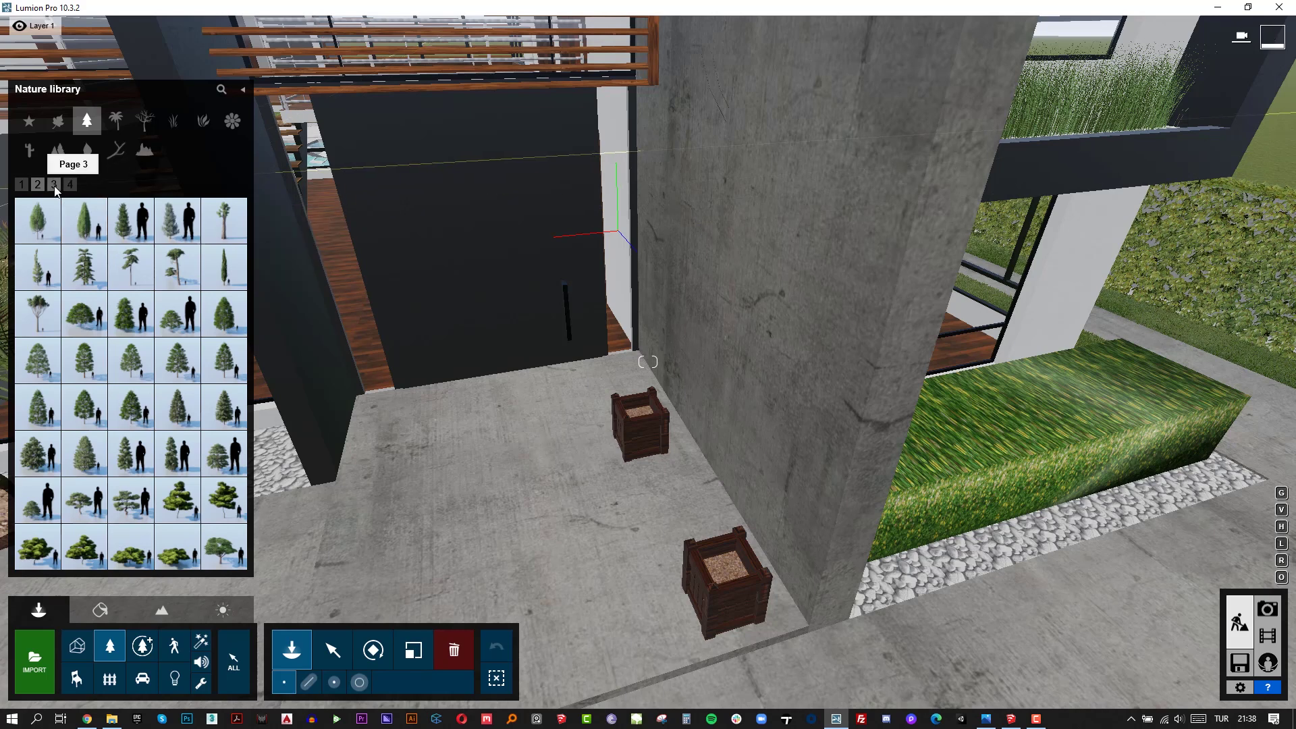
click(54, 186)
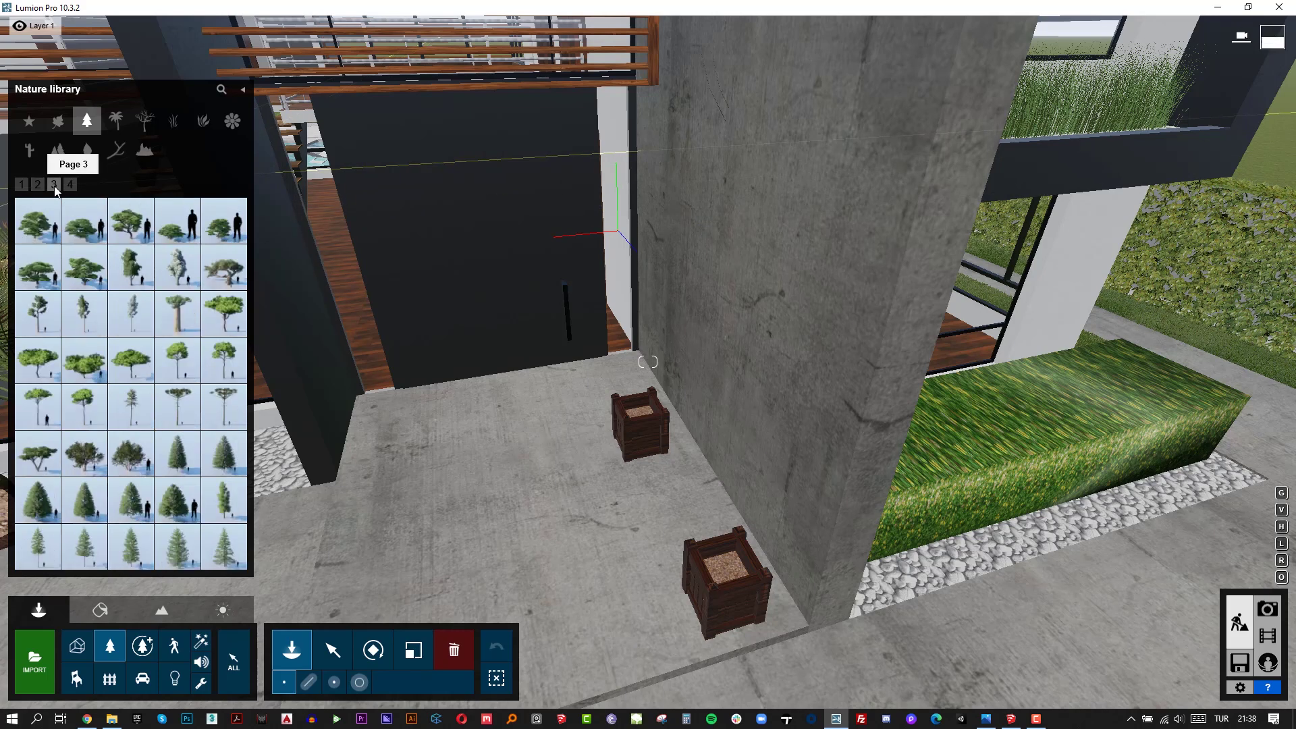
click(68, 189)
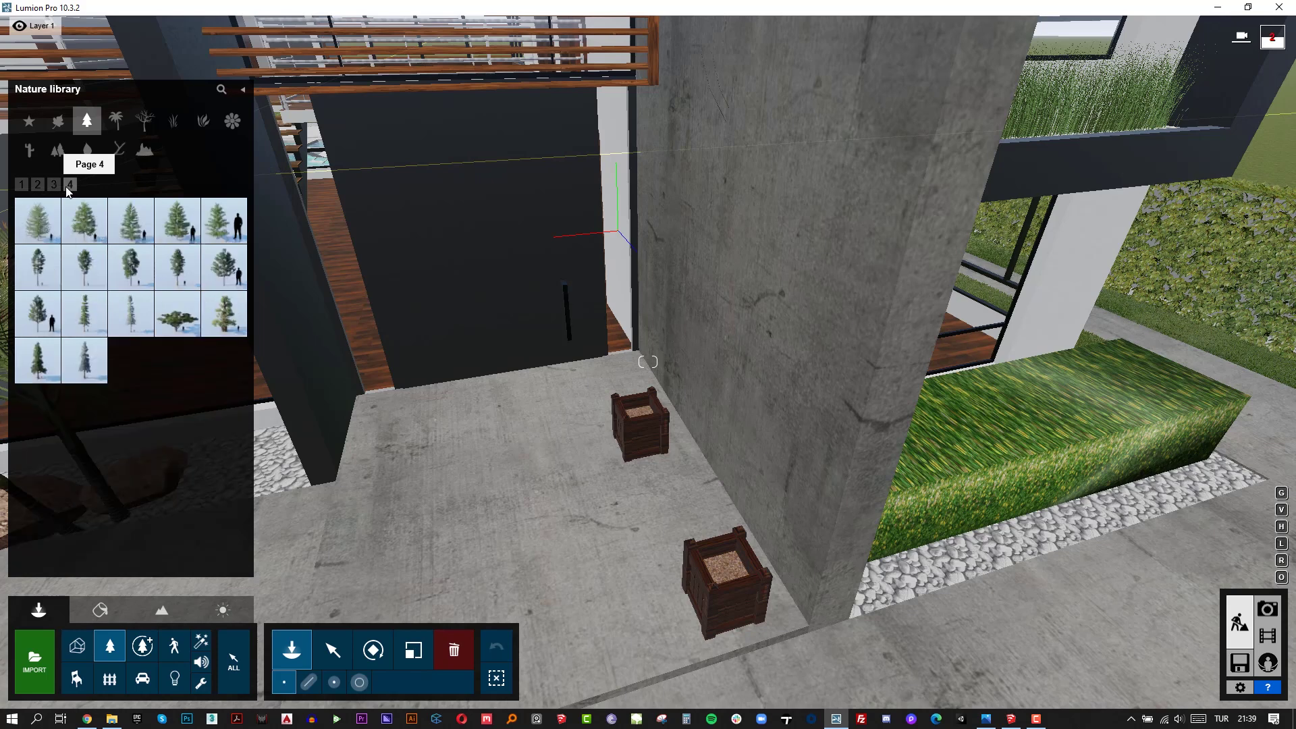
click(37, 189)
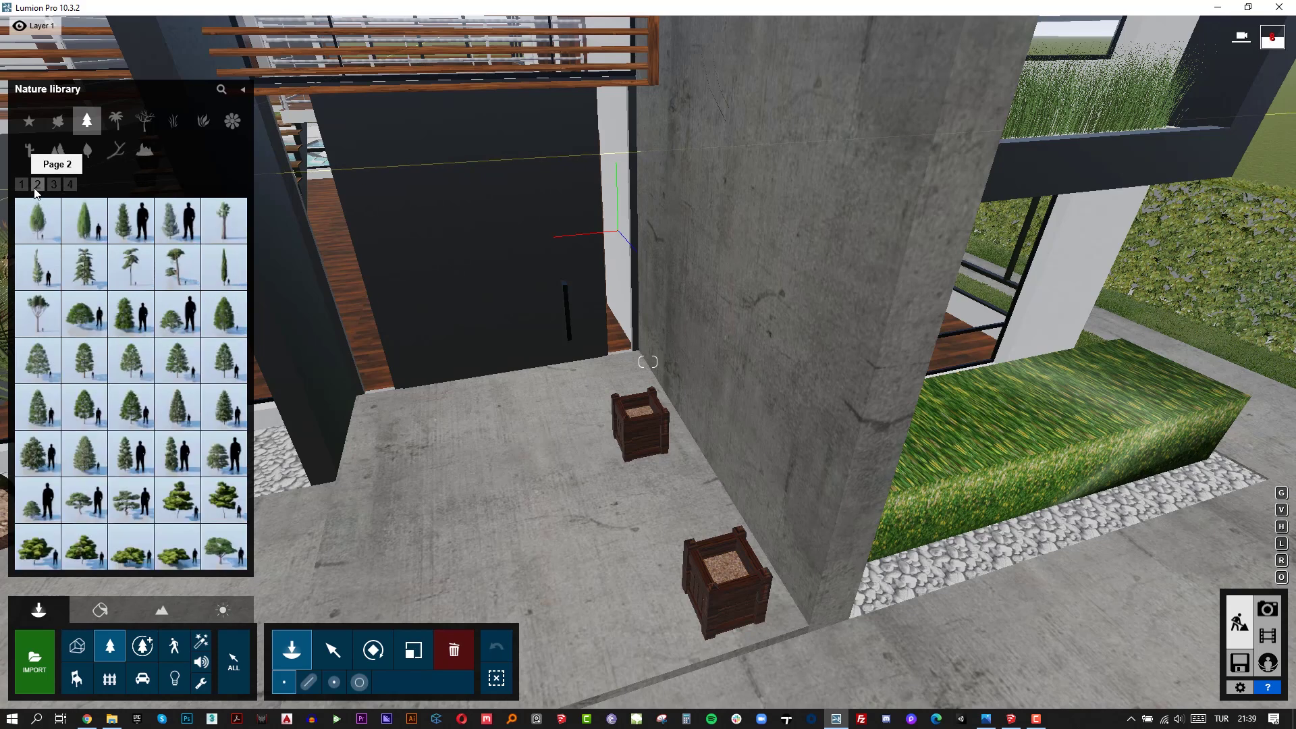
click(224, 273)
click(728, 572)
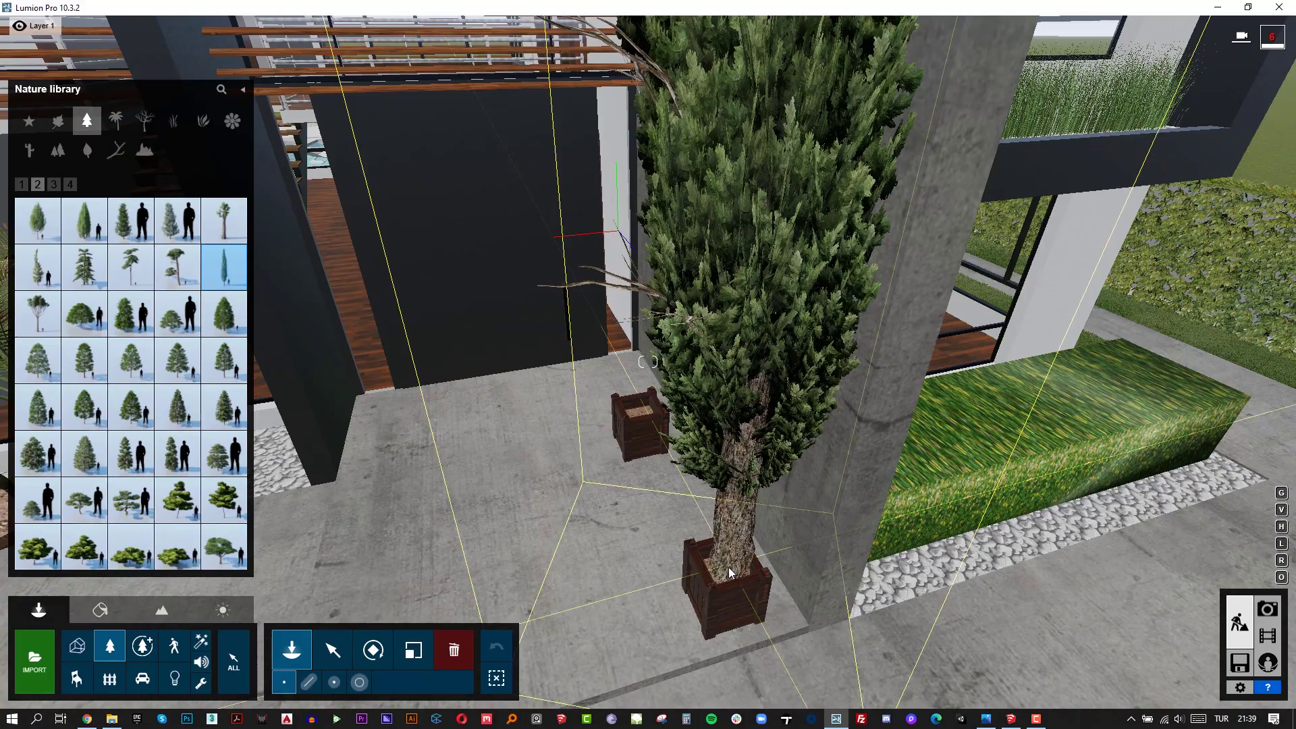
Scale down the Italian cypress in the front planter so it stays below the roof overhang.
click(426, 660)
key(s)
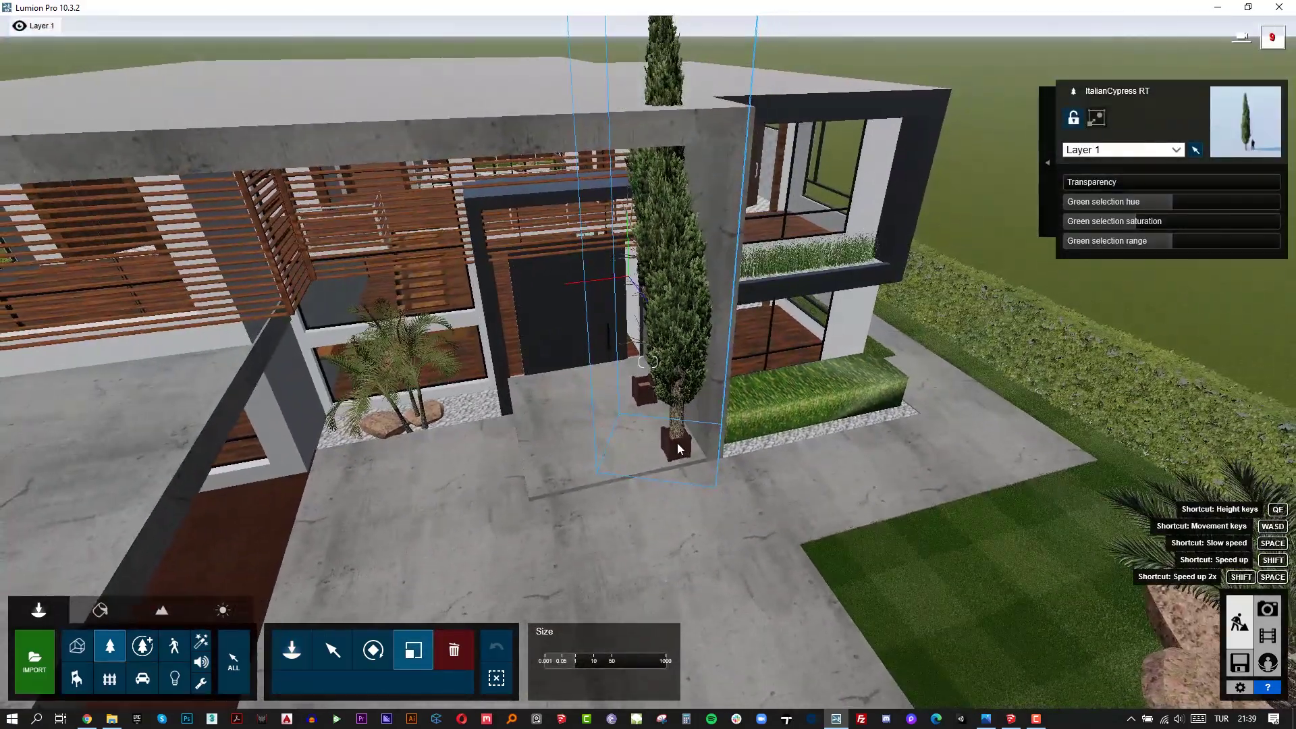
mouse_move(677, 442)
mouse_down()
mouse_move(666, 458)
mouse_move(680, 461)
mouse_up()
Duplicate the scaled Italian cypress into the second wooden planter next to the entrance door.
right_drag(605, 457, 706, 475)
key(a)
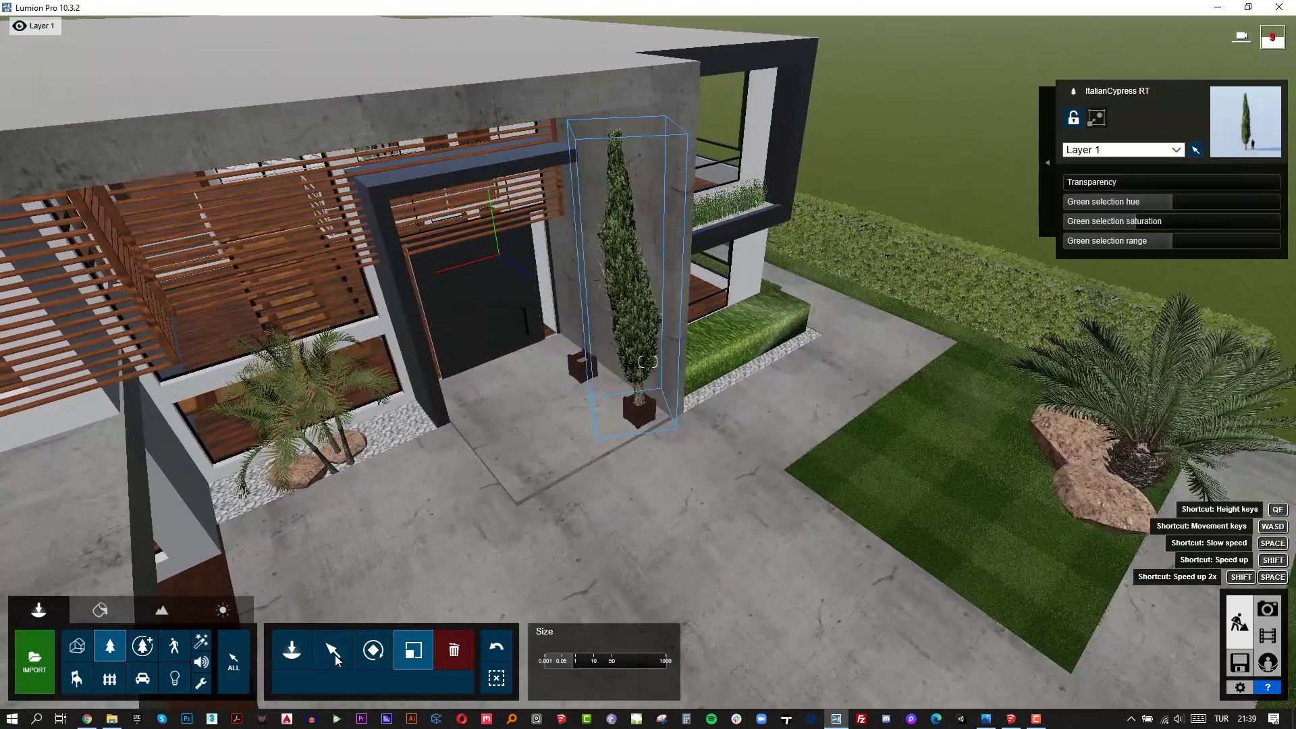
click(334, 649)
scroll(654, 411, up, 5)
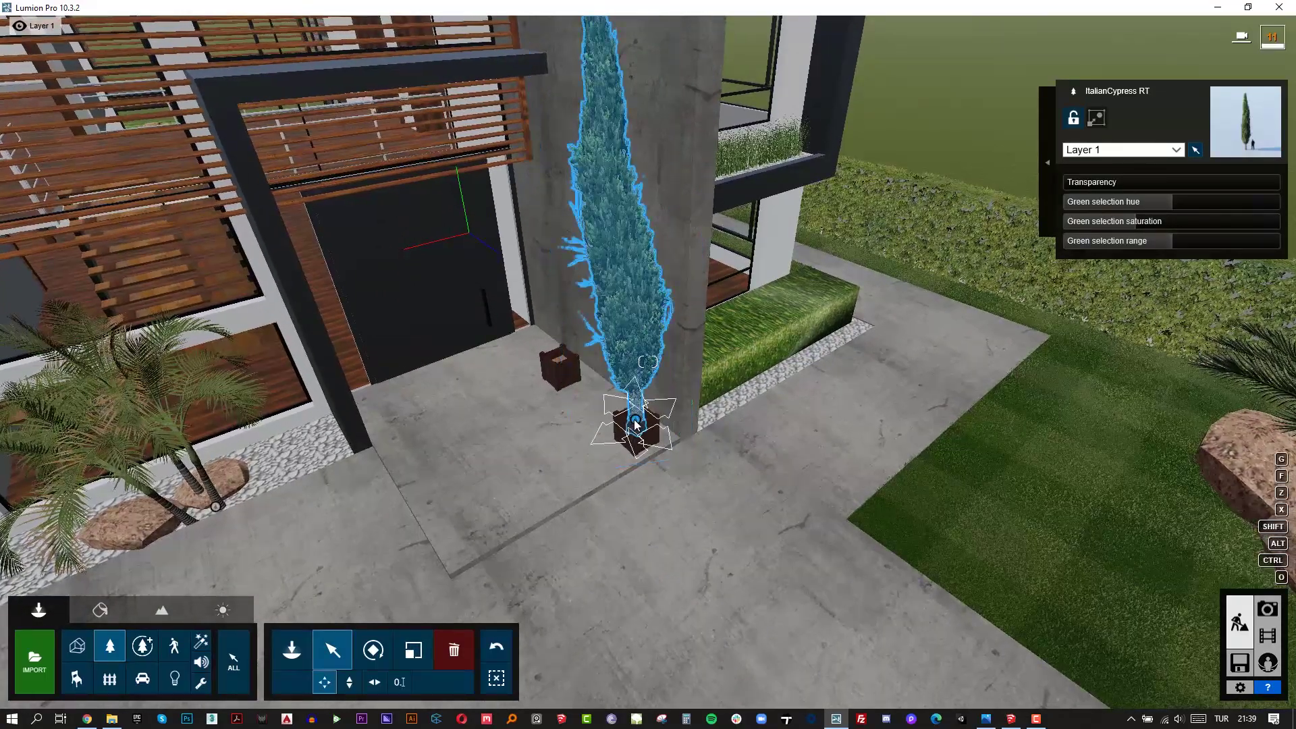
alt+drag(635, 425, 559, 361)
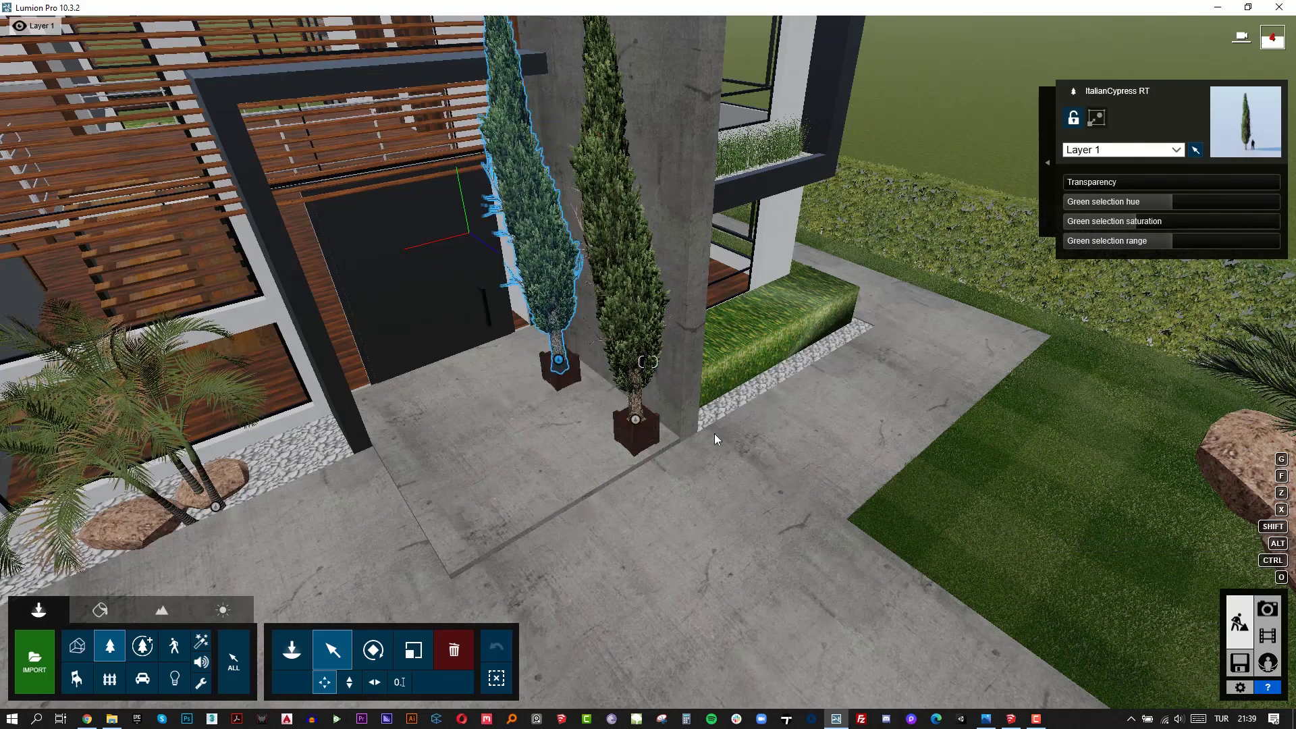
Apply the Leaves3 material from the Various leaves category to the low hedge block below the ground-floor window.
right_drag(711, 432, 720, 387)
key(s)
key(d)
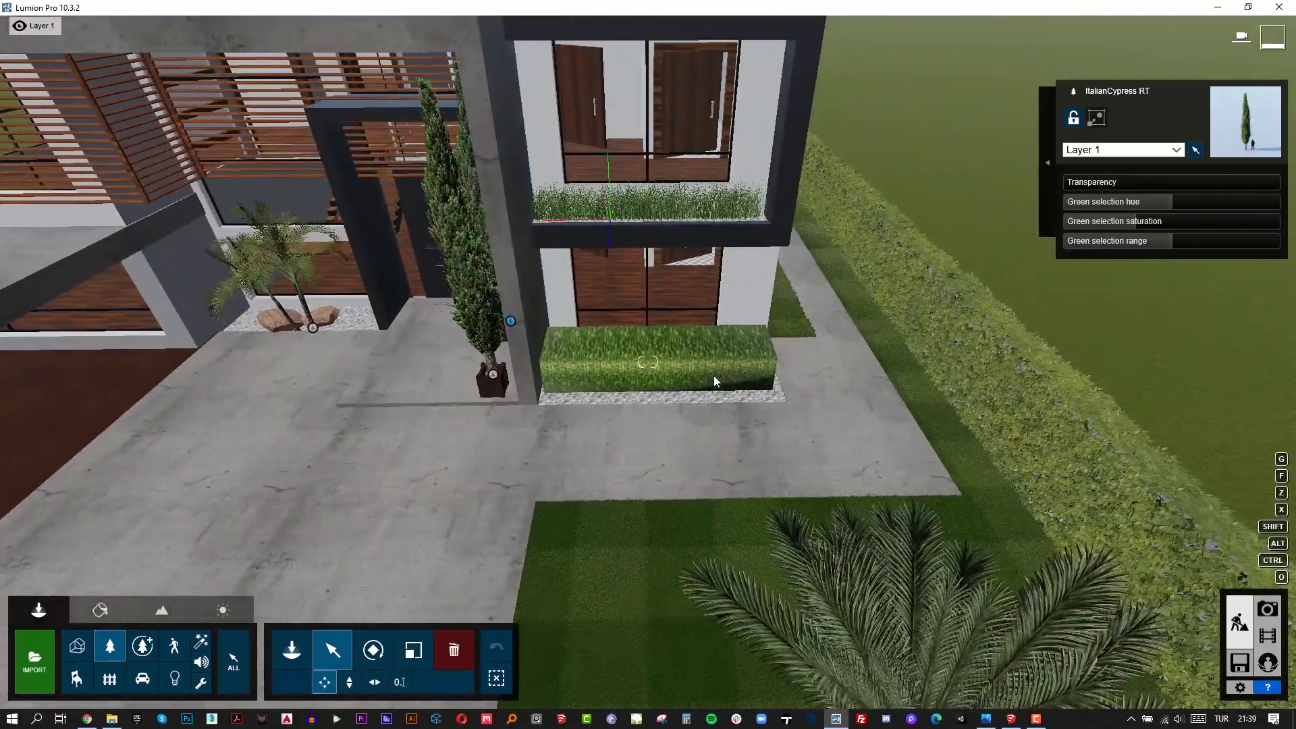
click(86, 618)
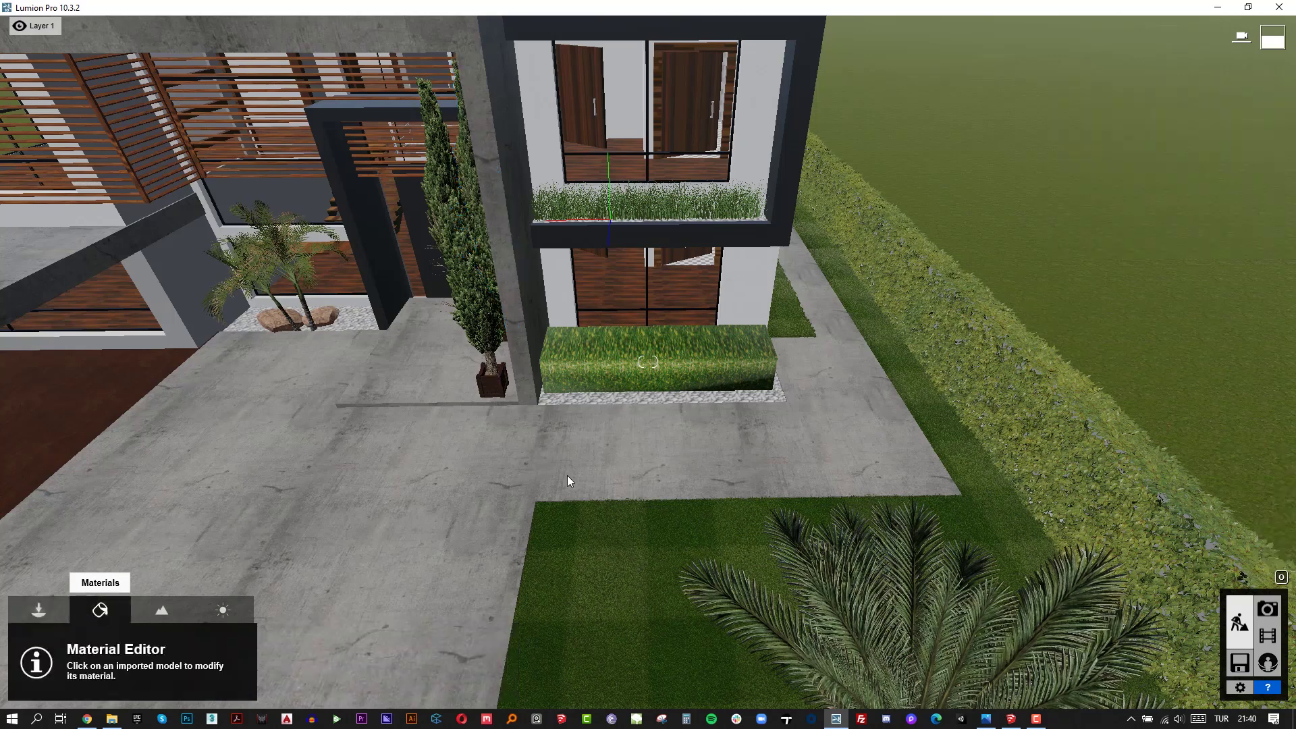
click(641, 368)
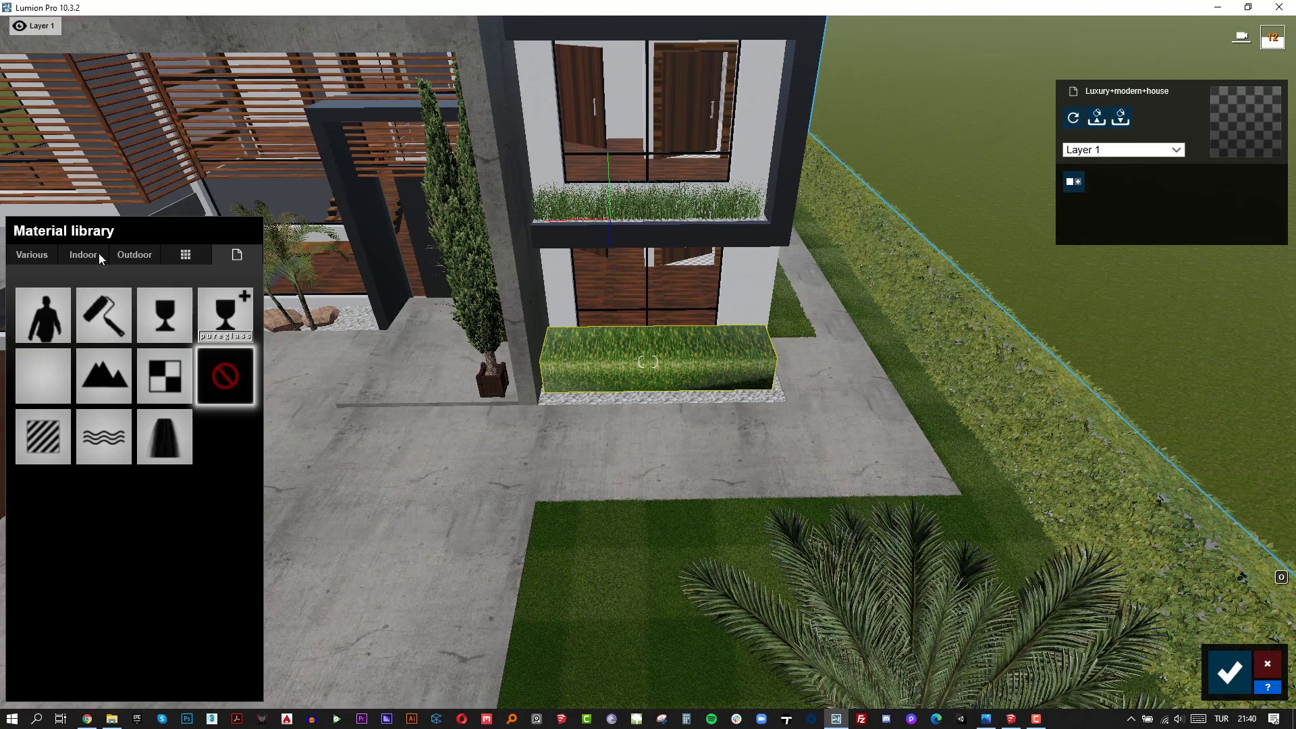
click(34, 250)
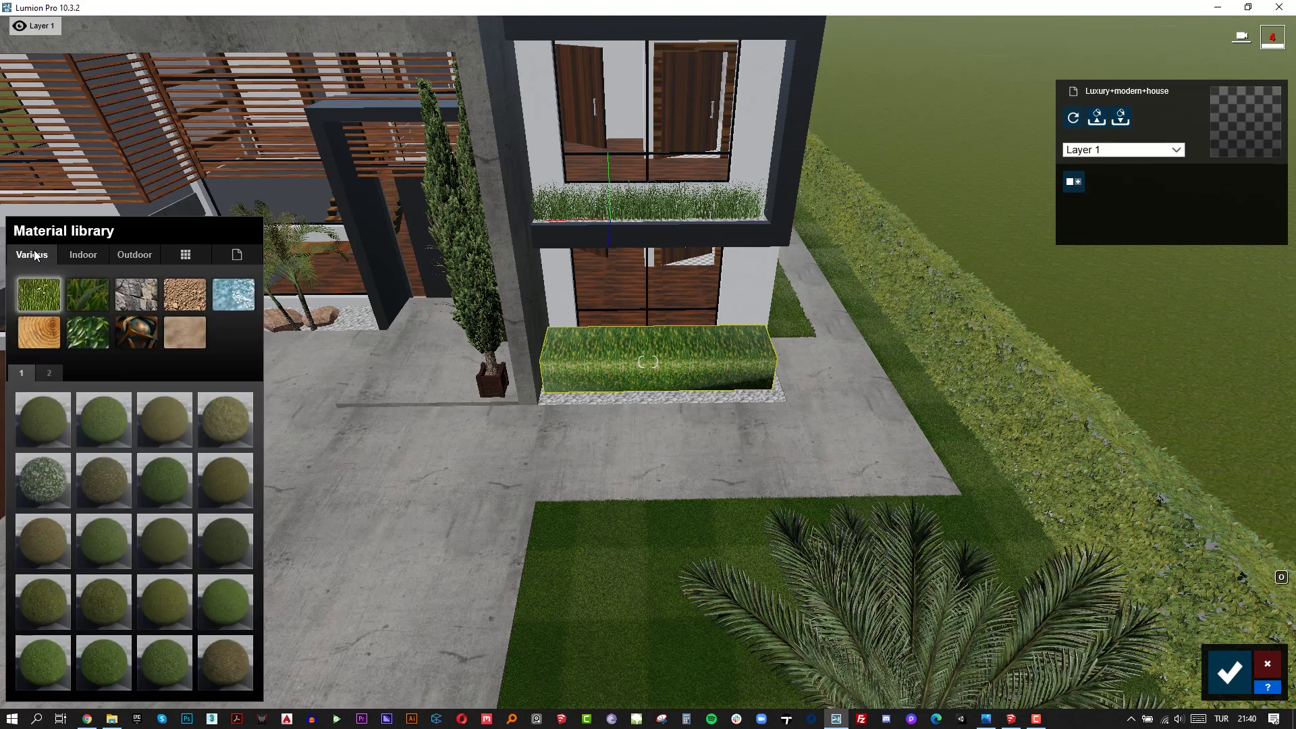
click(77, 343)
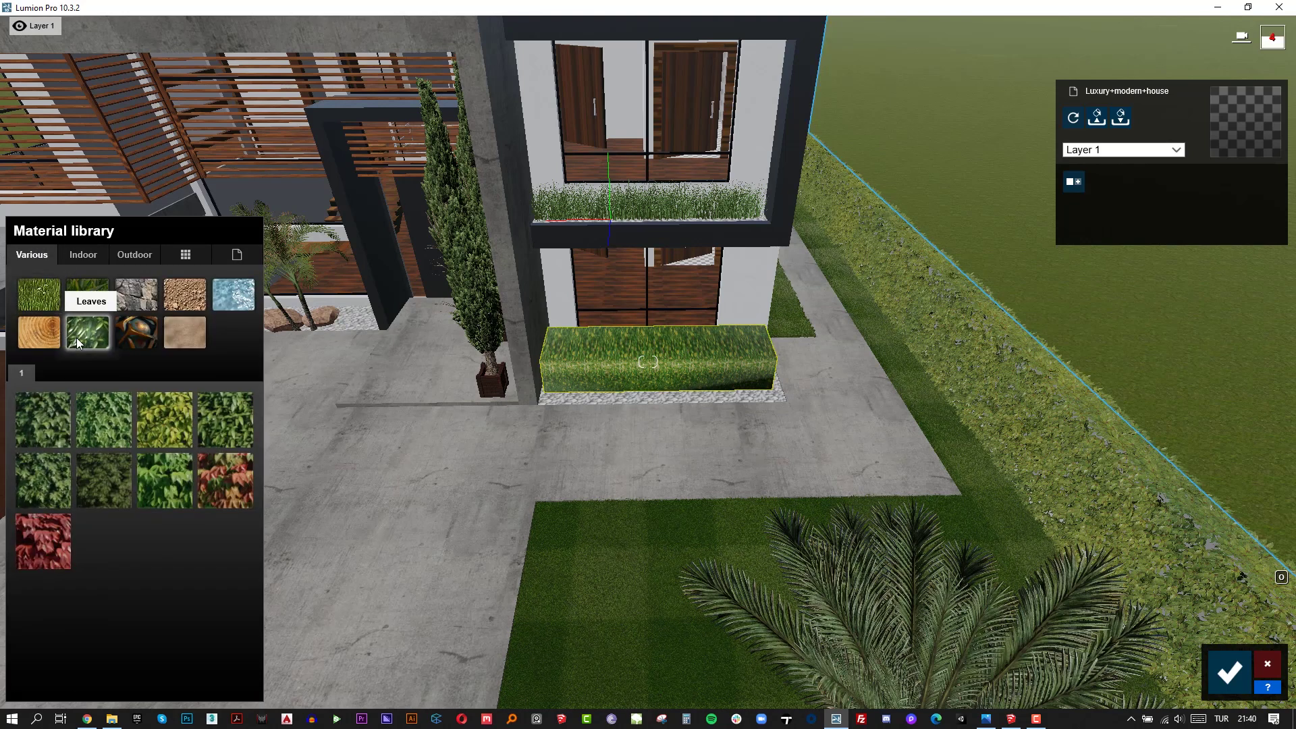
click(165, 418)
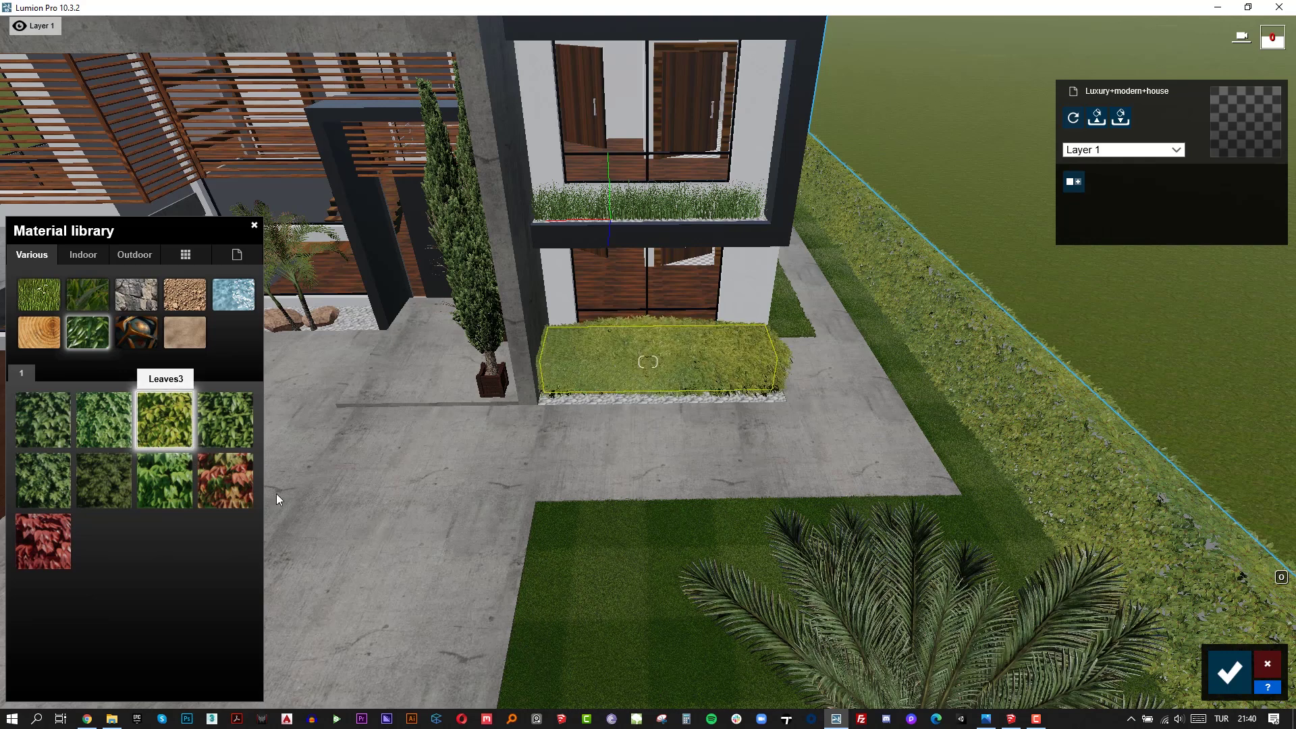
Set the Leaves3 spread to 0.1 and reduce the leaf size on the low hedge, keeping the material changes.
click(172, 432)
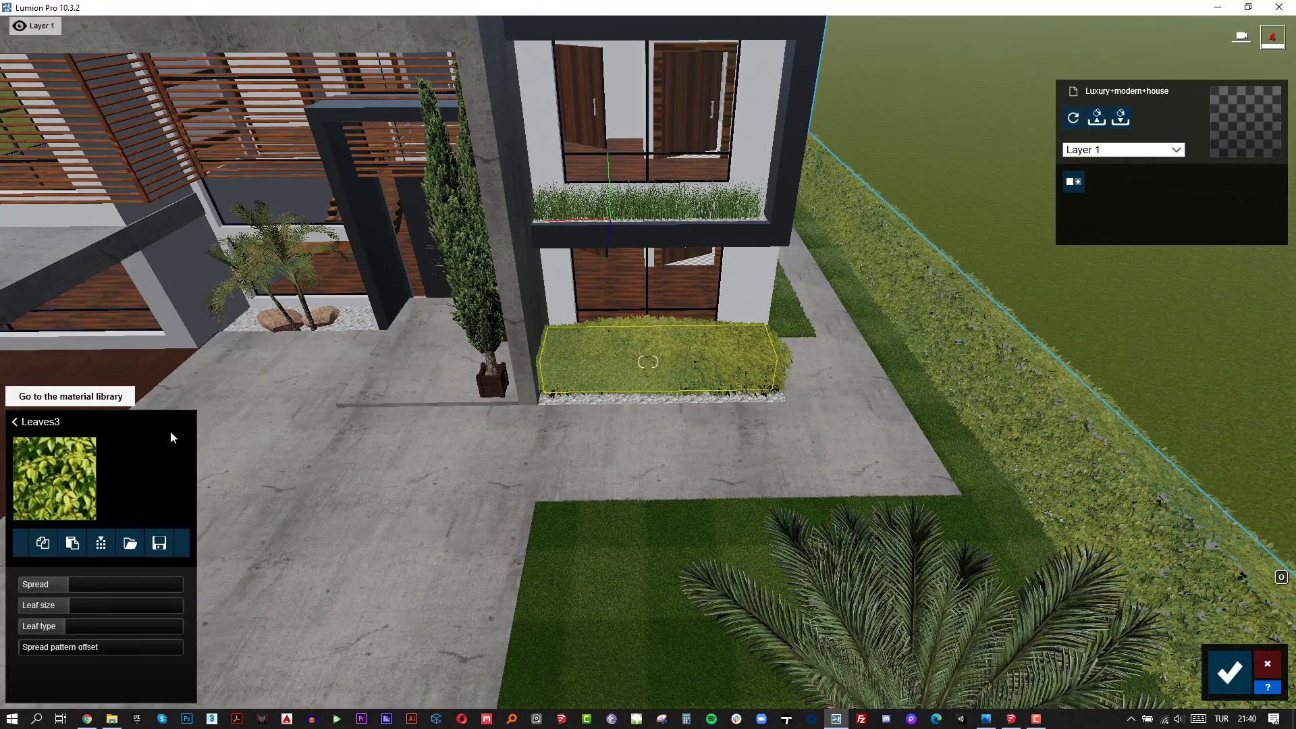
drag(47, 606, 37, 607)
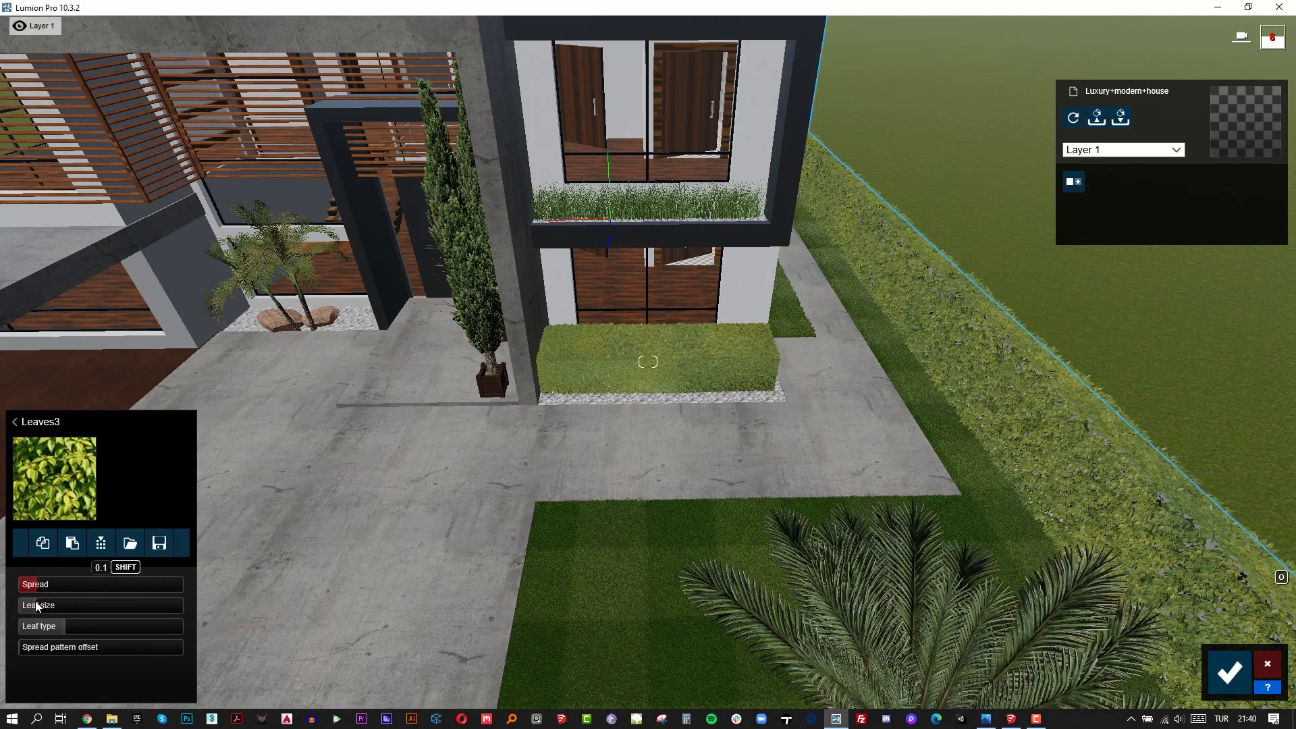
click(1231, 672)
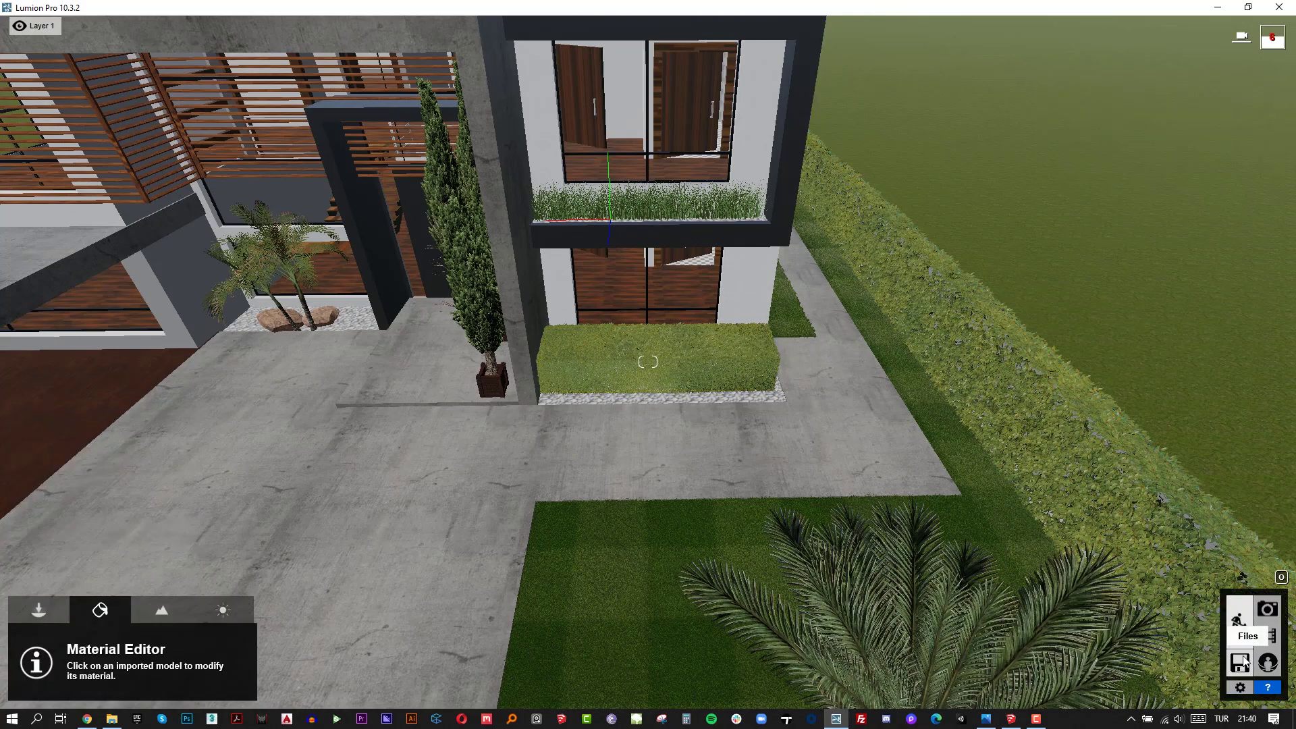
Restore the camera of Photo 1 and render the current shot at Desktop size, 1920x1080.
click(1268, 611)
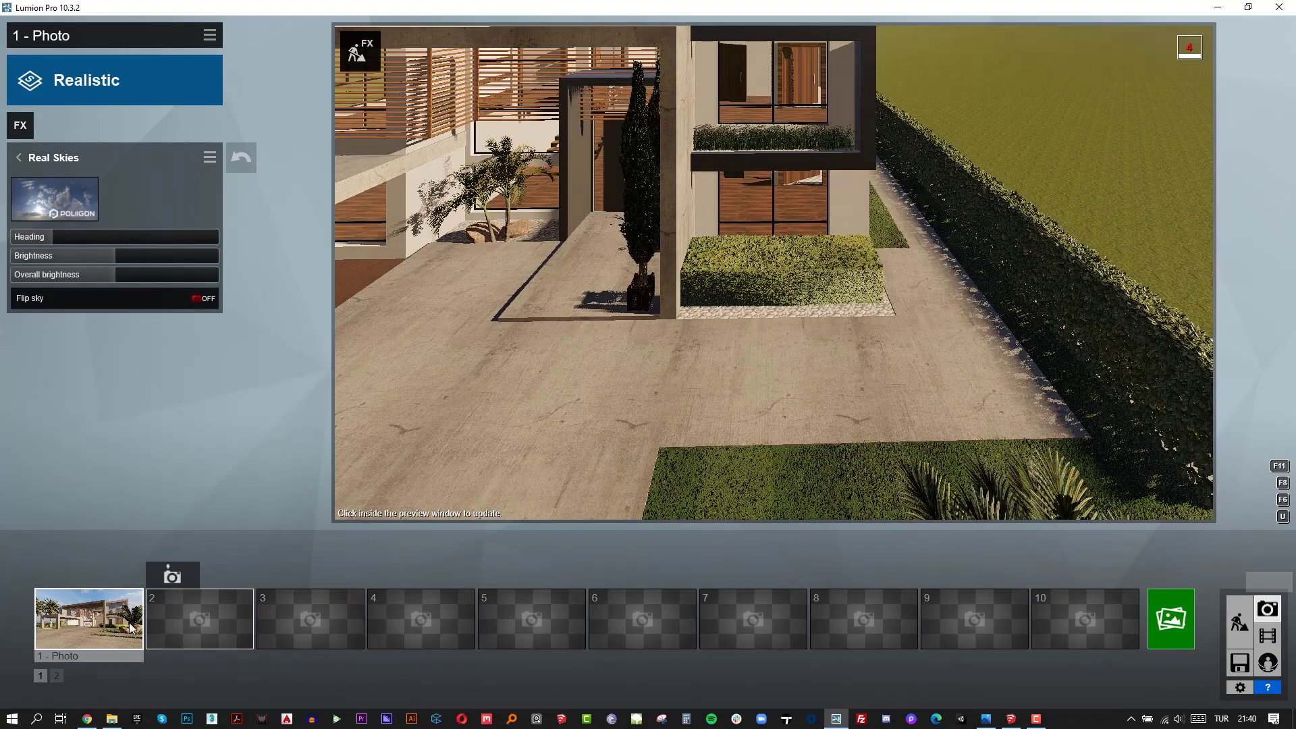
click(95, 620)
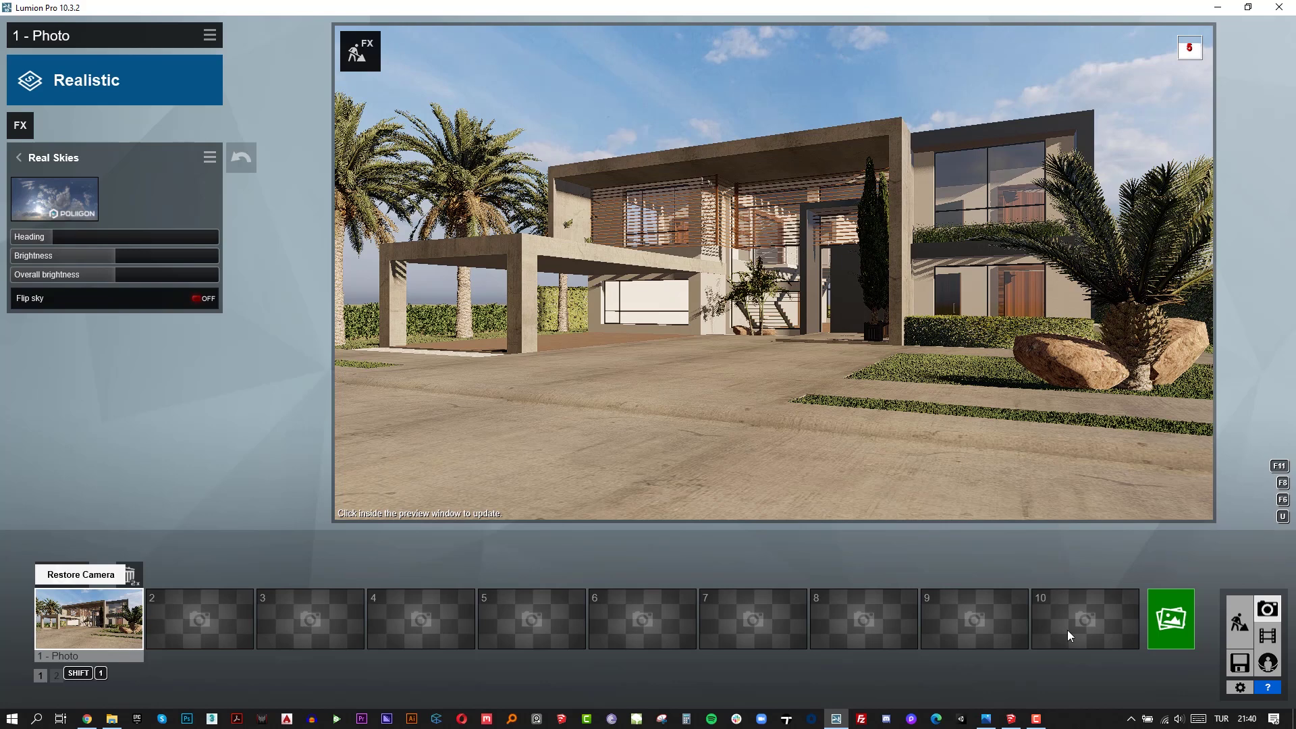
click(1180, 635)
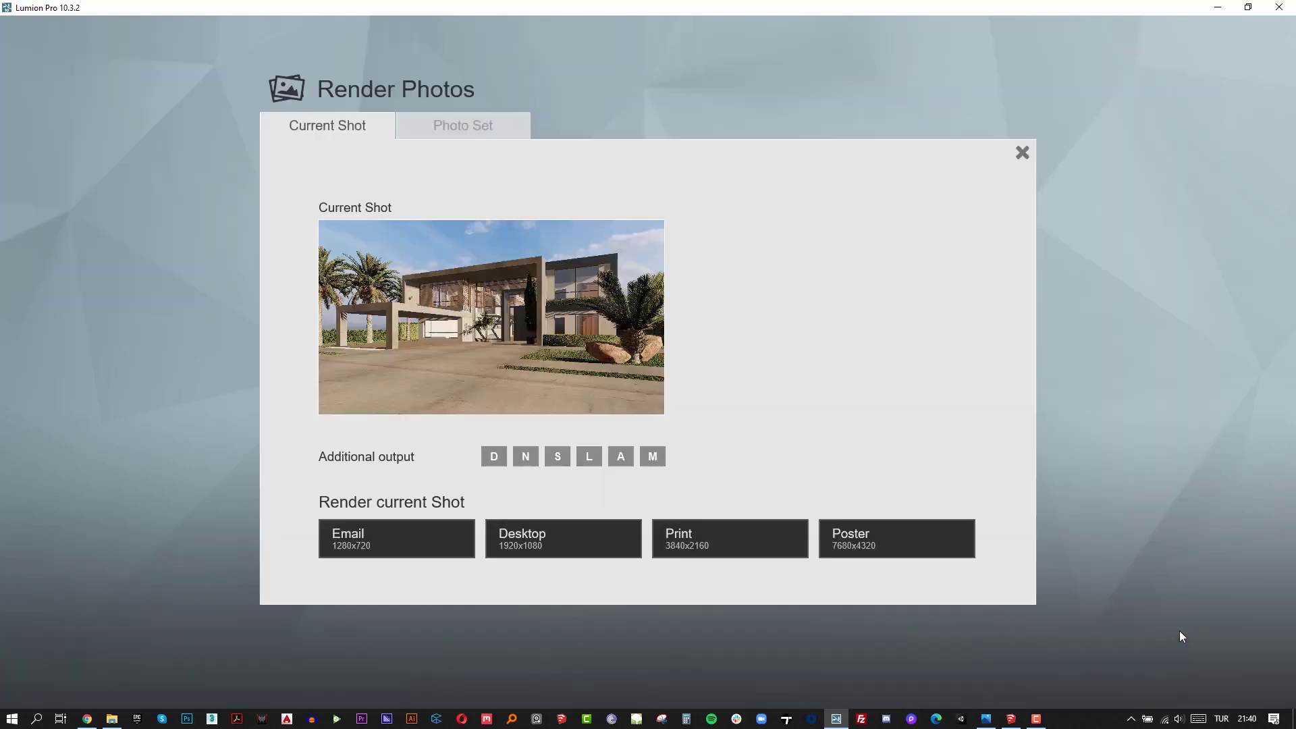
click(555, 539)
key(Return)
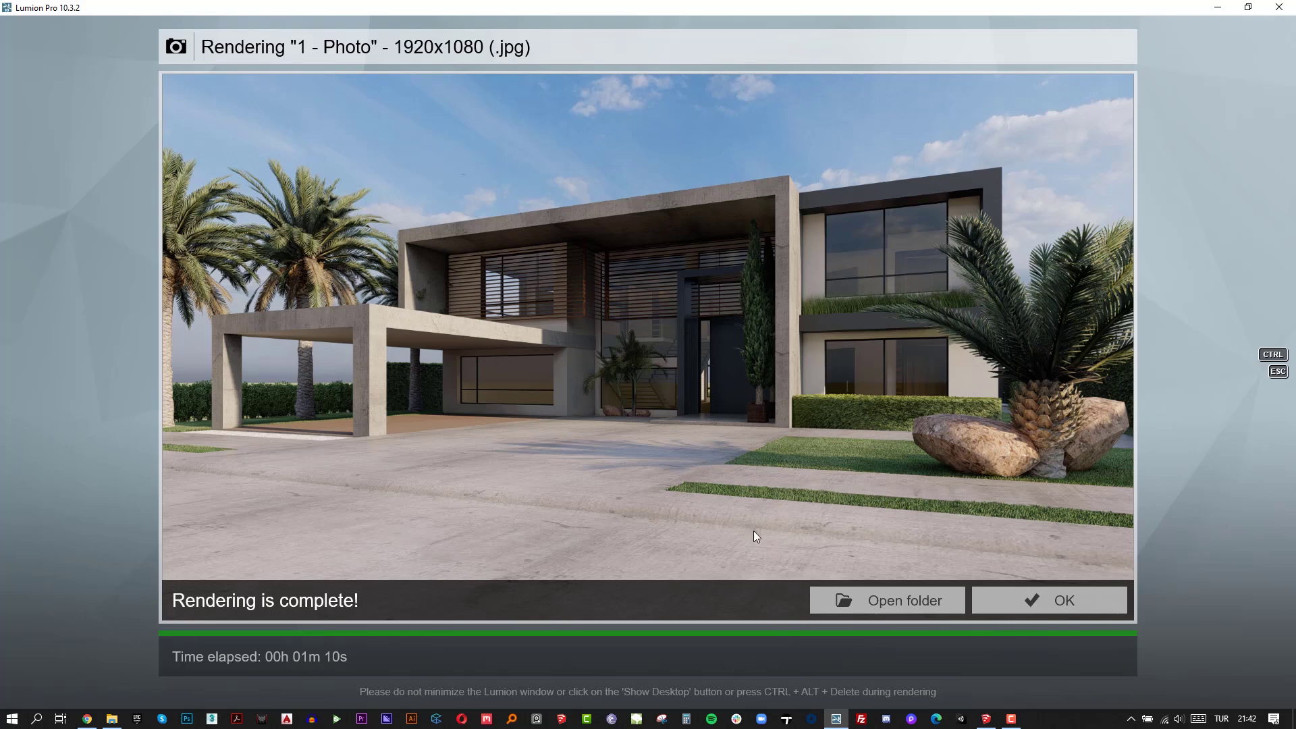
click(1022, 601)
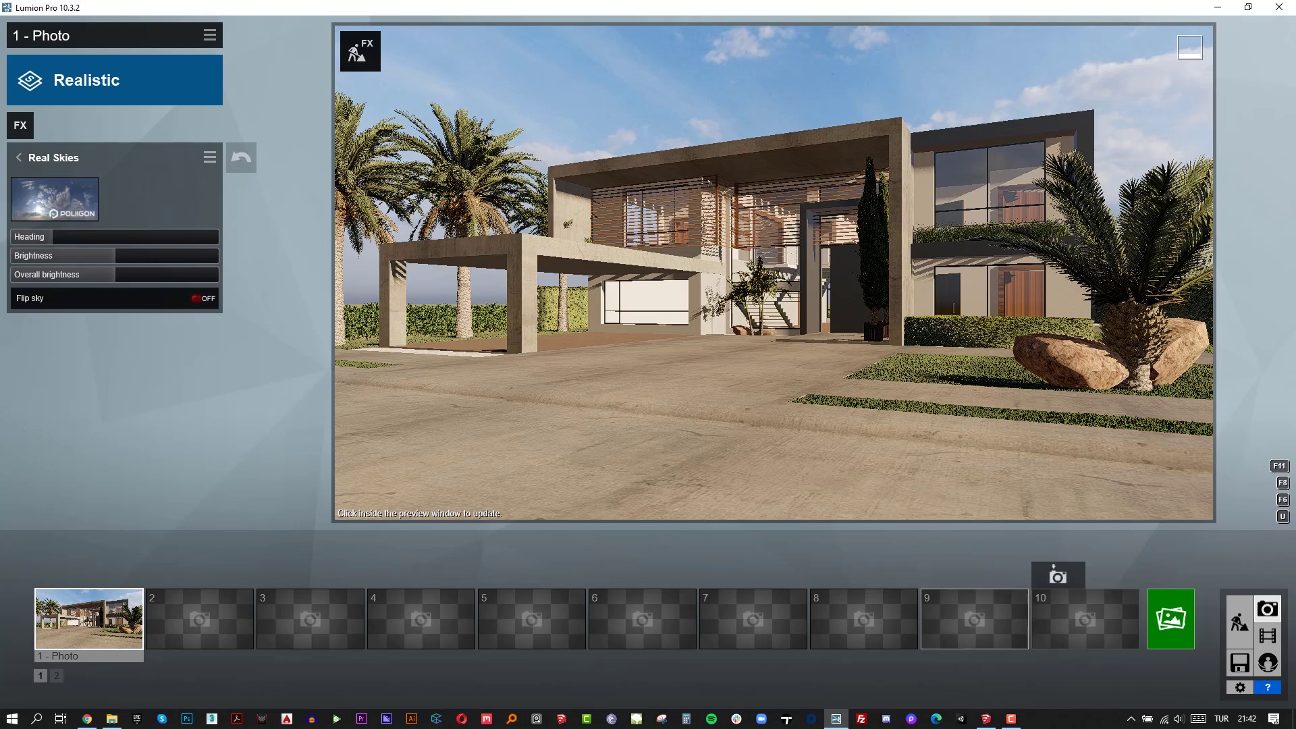
Choose SUV HD 005 from the transport library and place it under the carport.
click(1240, 621)
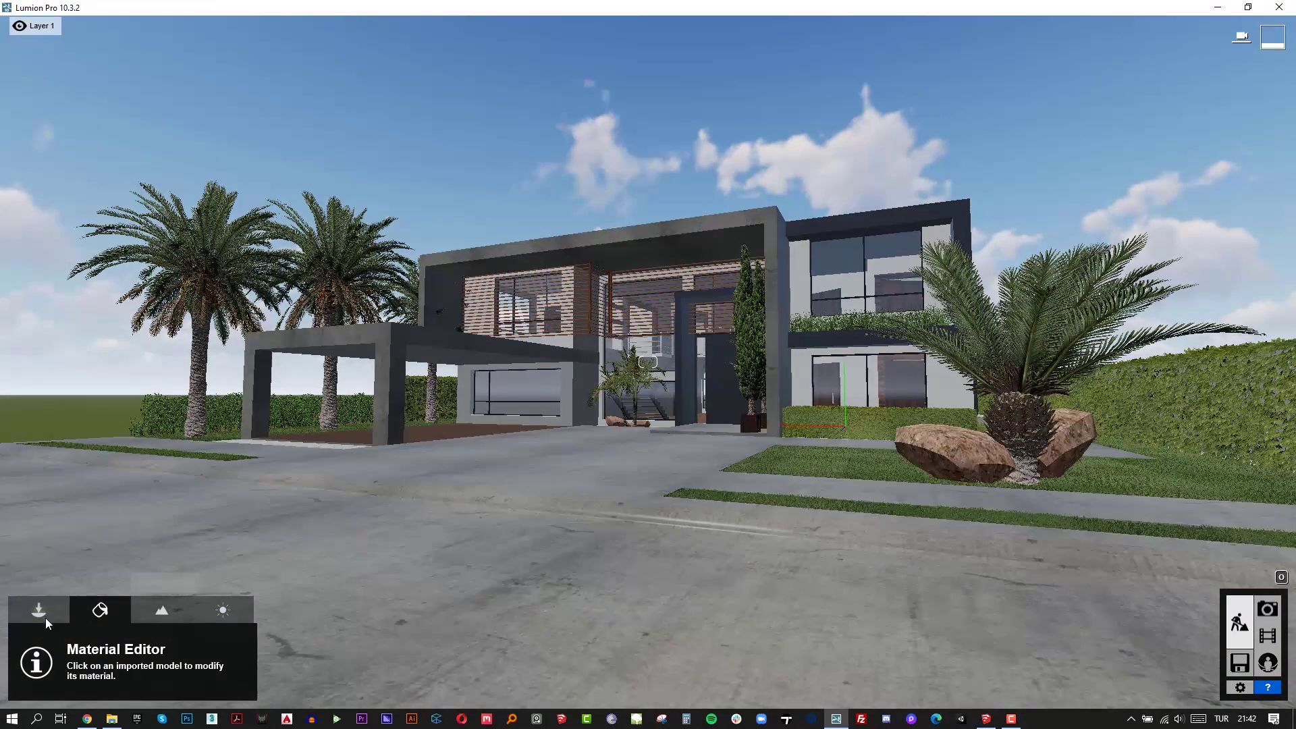
click(48, 614)
click(142, 678)
click(303, 652)
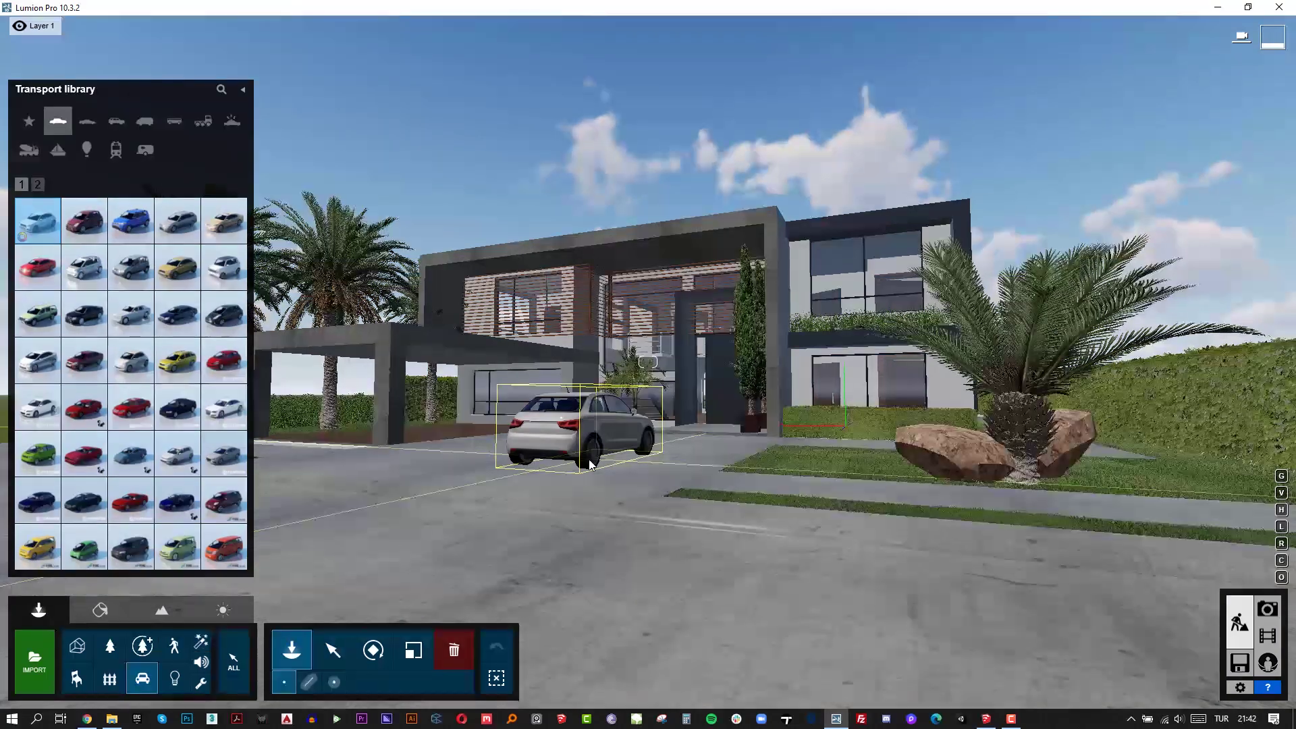
click(116, 121)
mouse_move(137, 209)
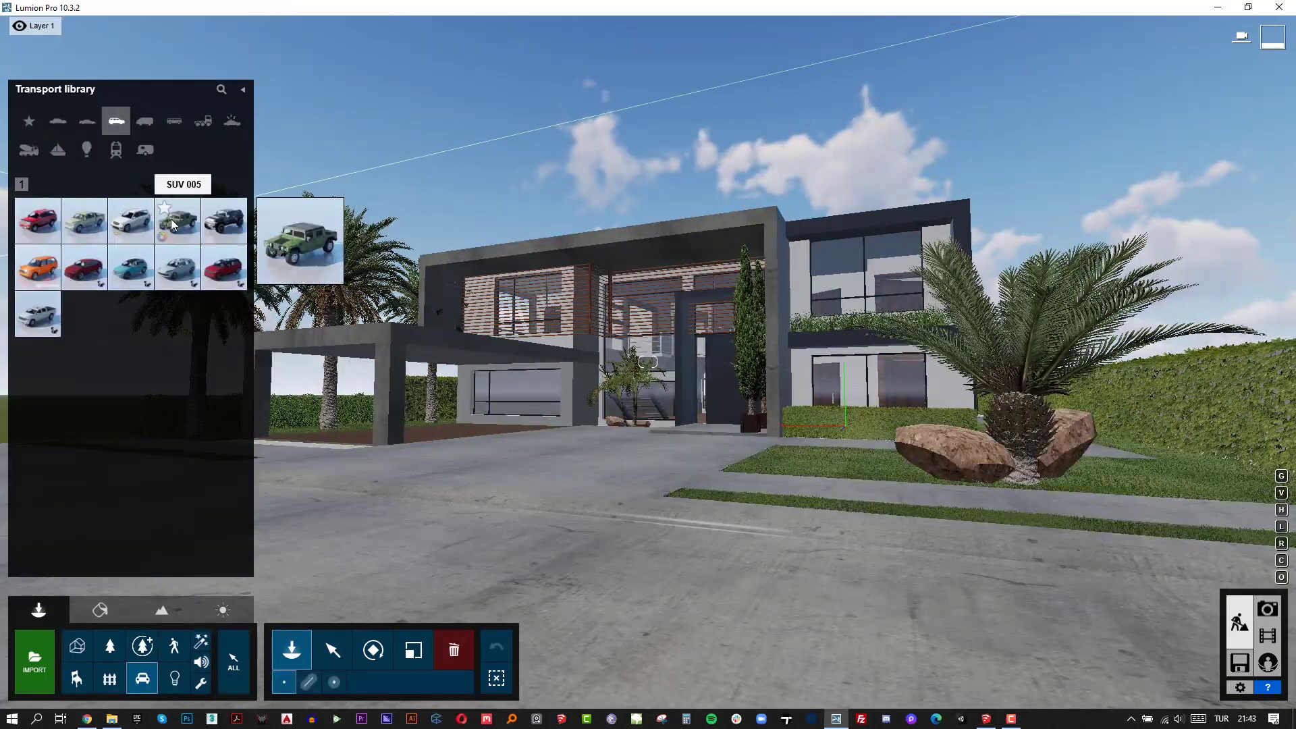
click(229, 273)
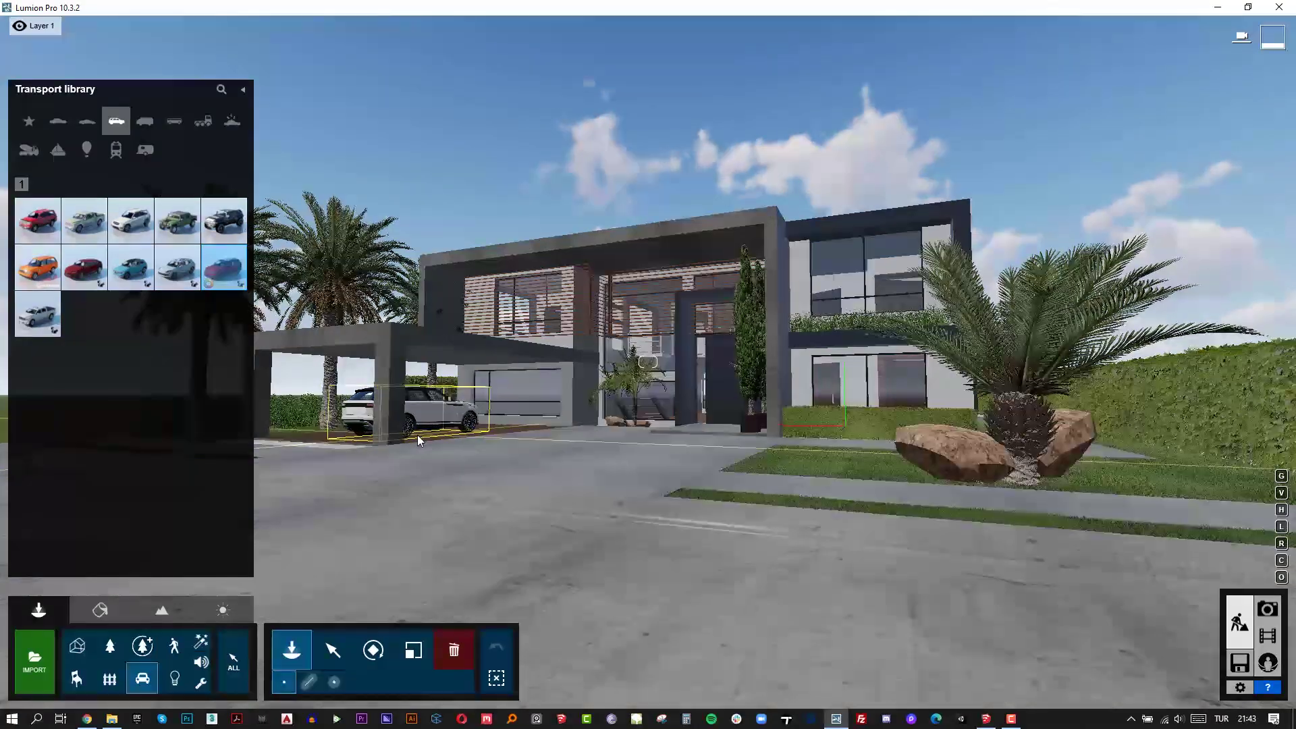
click(420, 433)
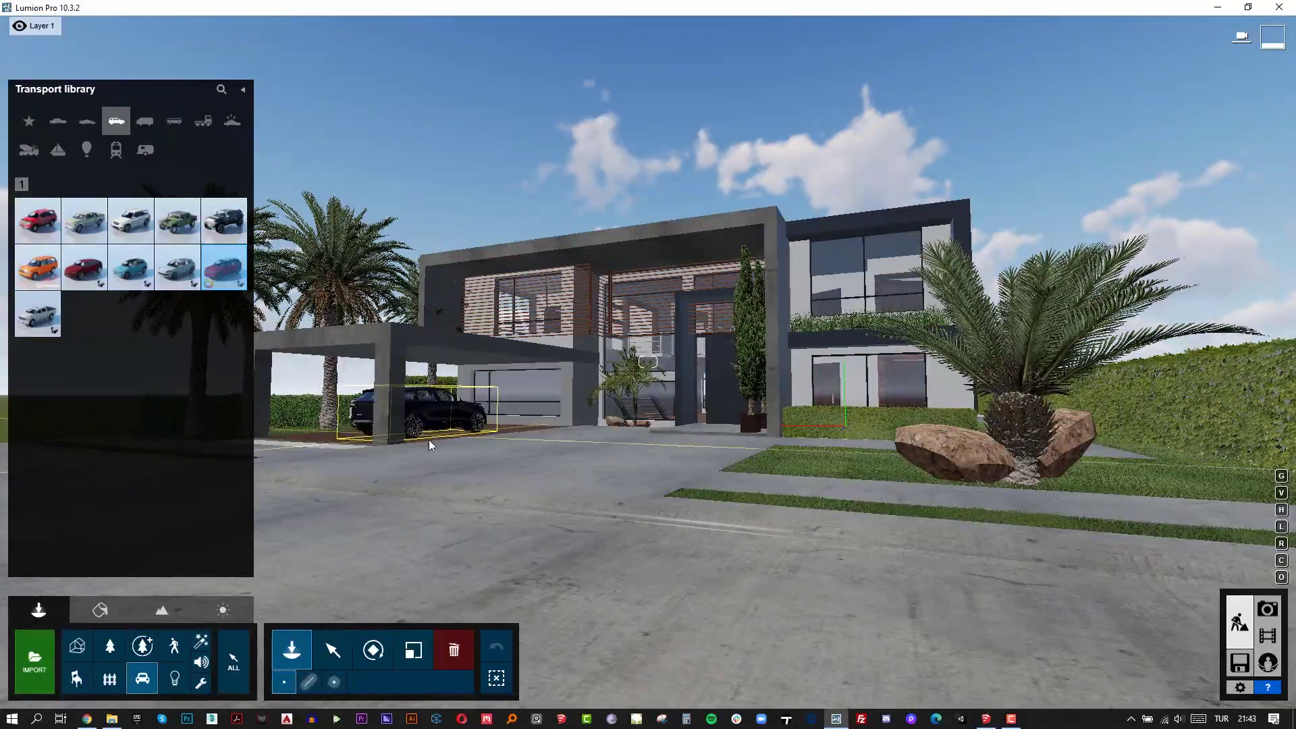
Examine the SUV's position under the carport and the villa's front from several angles.
click(331, 653)
right_drag(418, 526, 452, 547)
key(w)
key(a)
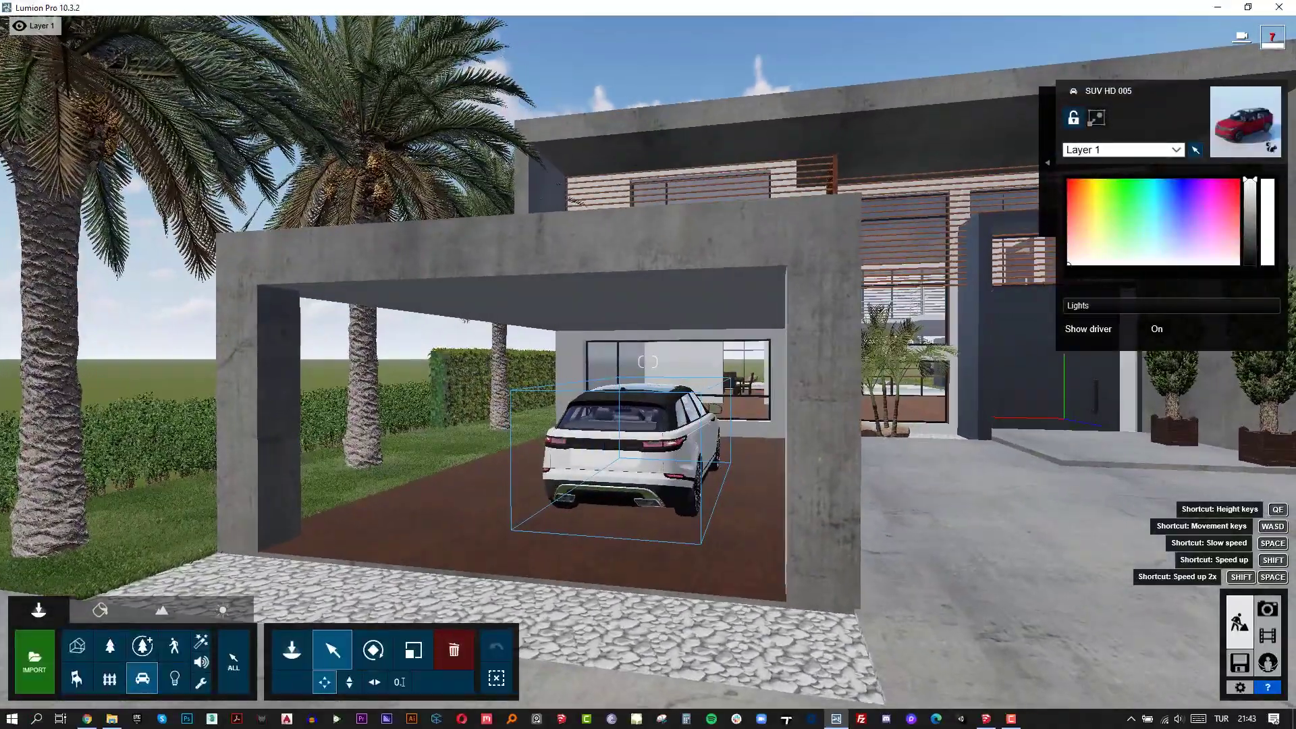
key(d)
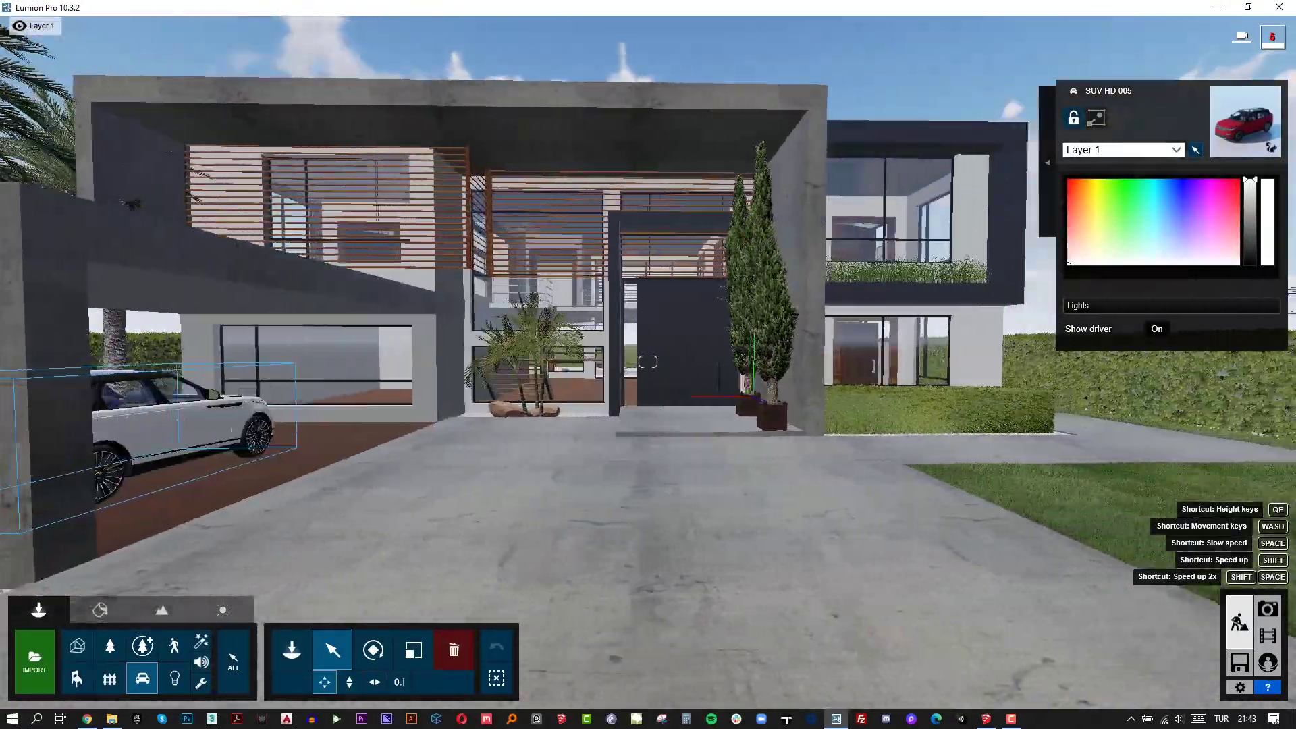
key(s)
right_drag(755, 399, 608, 405)
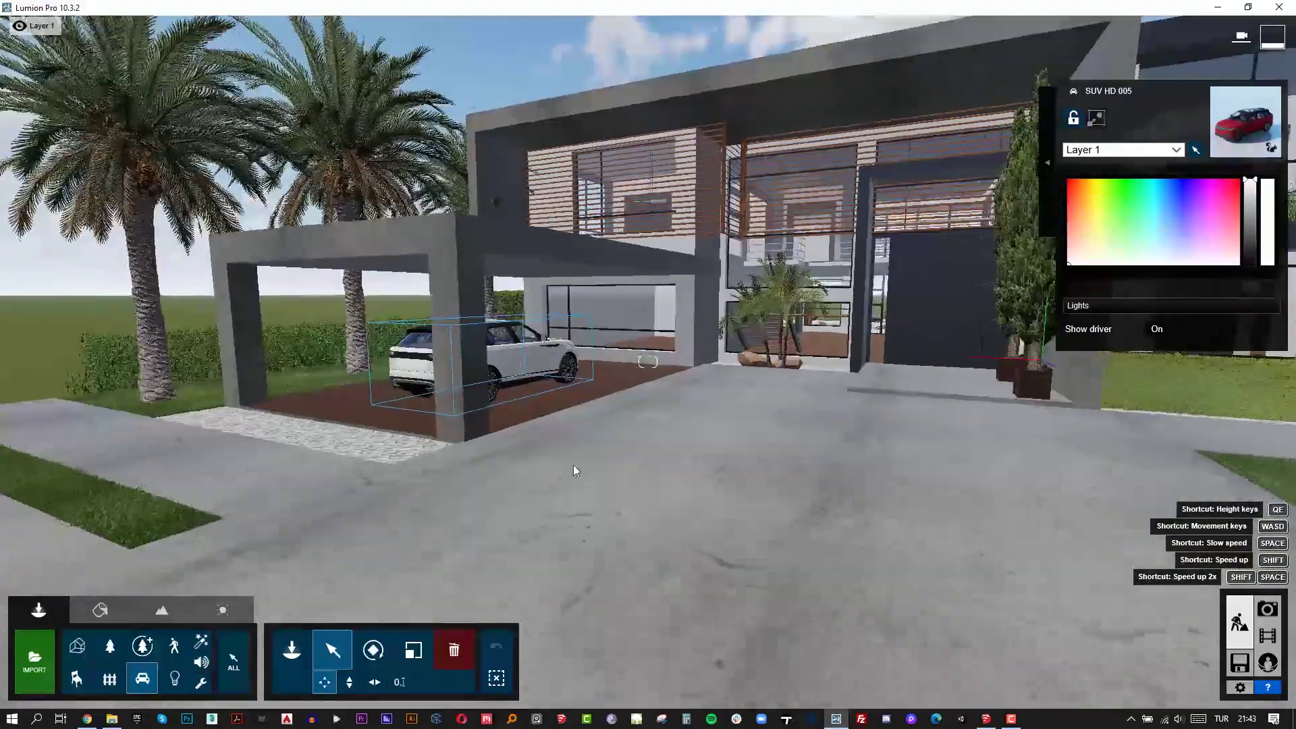
key(s)
right_drag(945, 457, 1105, 549)
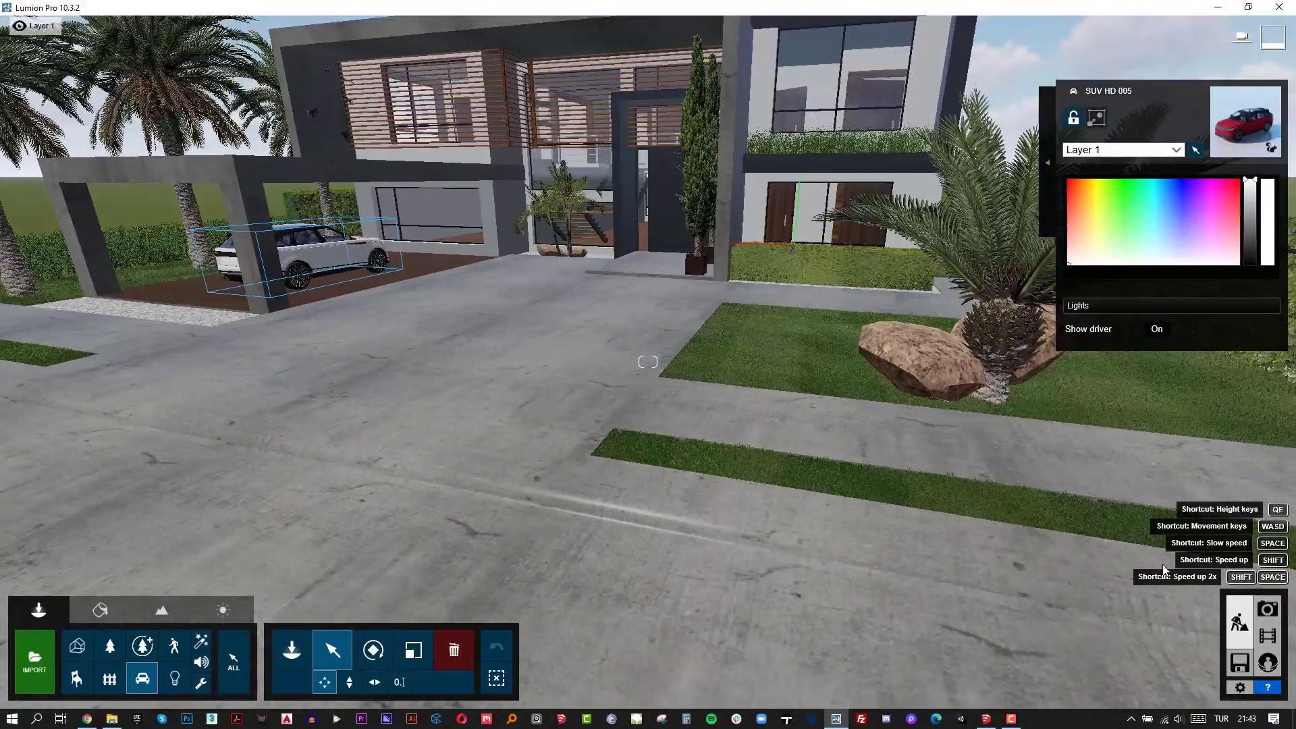
Tilt the Photo 1 view upward to show more sky above the villa and store the camera in that slot.
click(1269, 610)
mouse_move(106, 618)
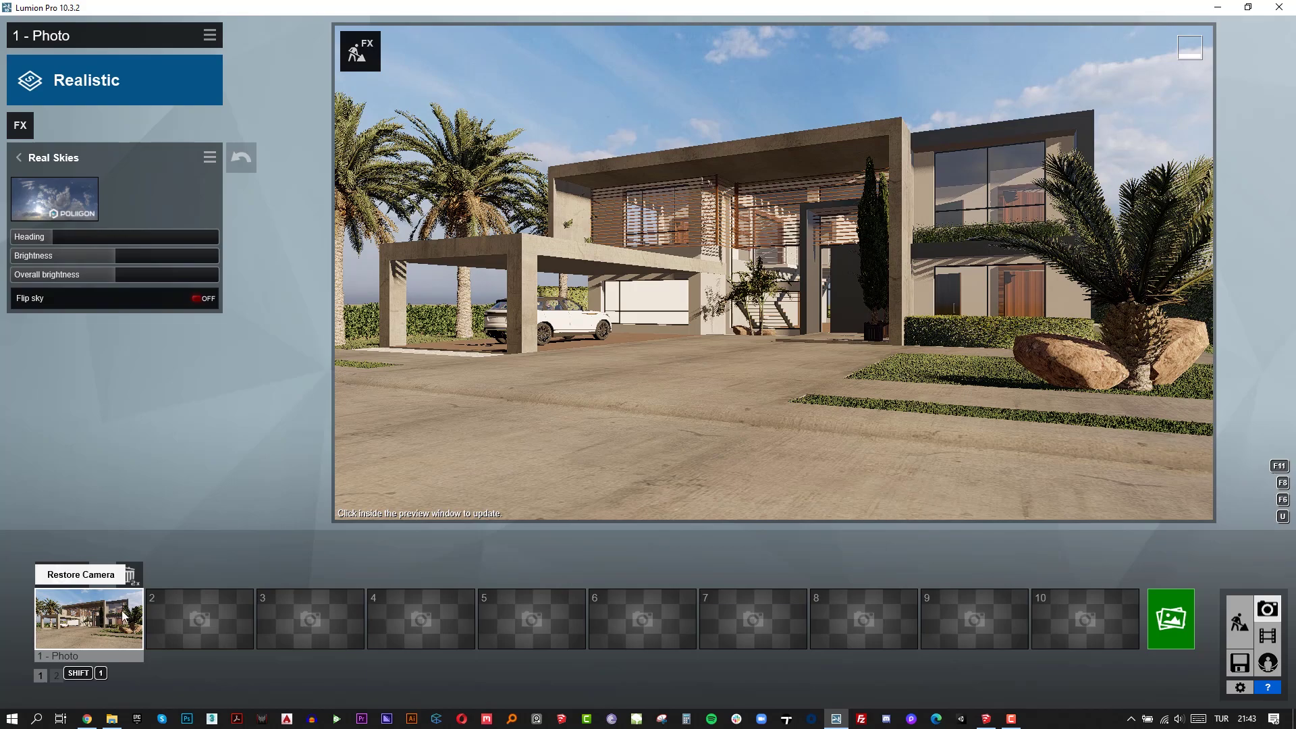
right_drag(681, 366, 658, 307)
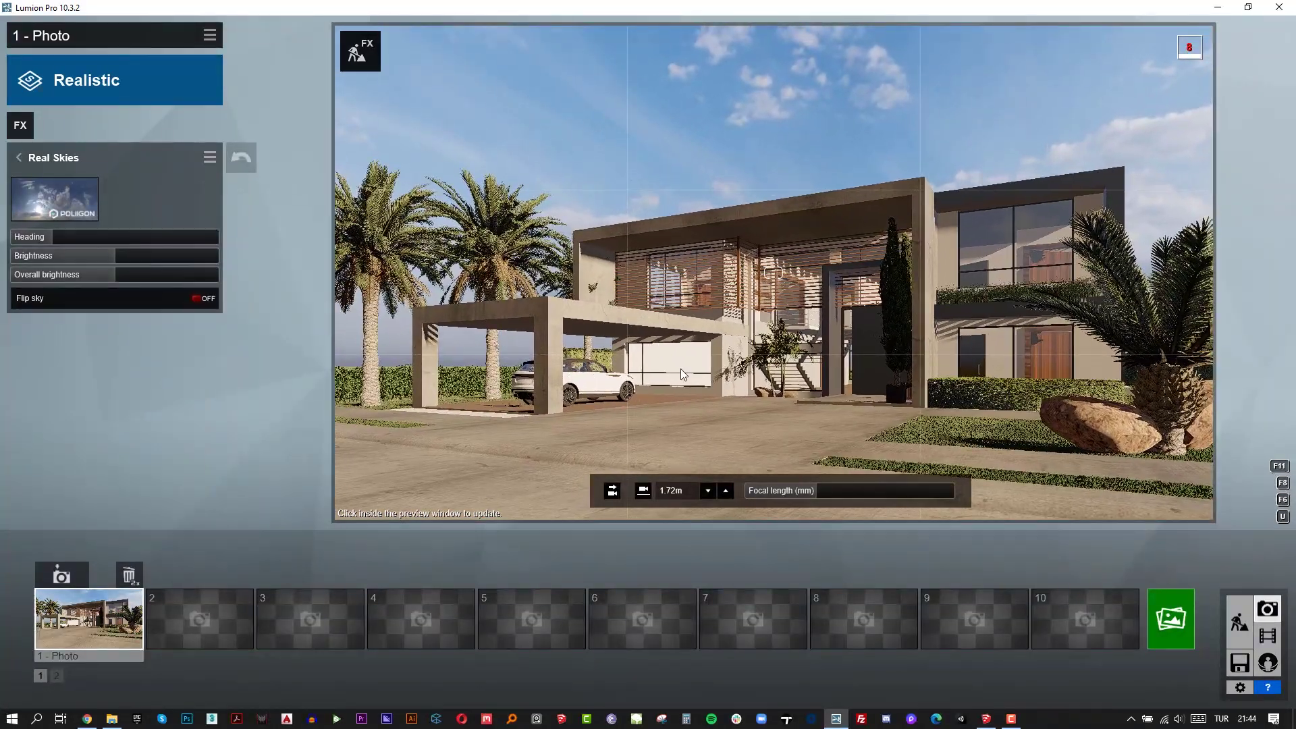
click(60, 579)
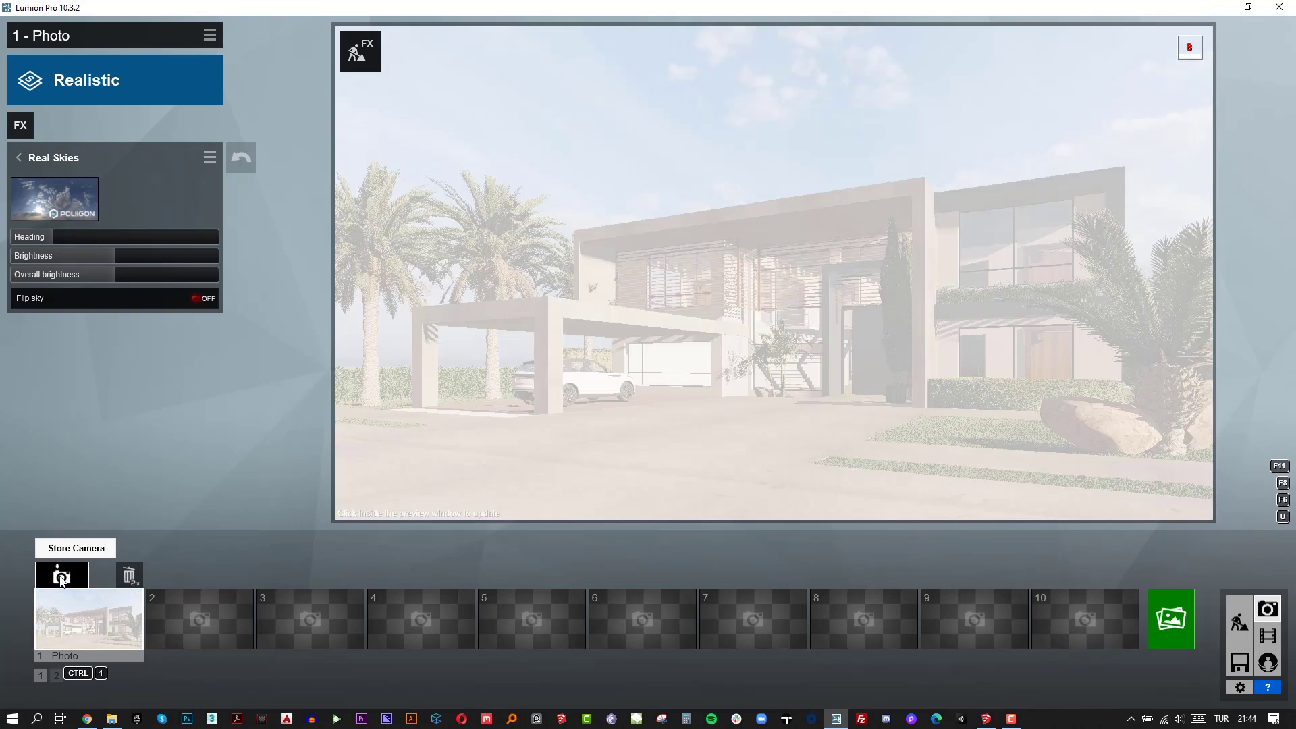
click(1180, 602)
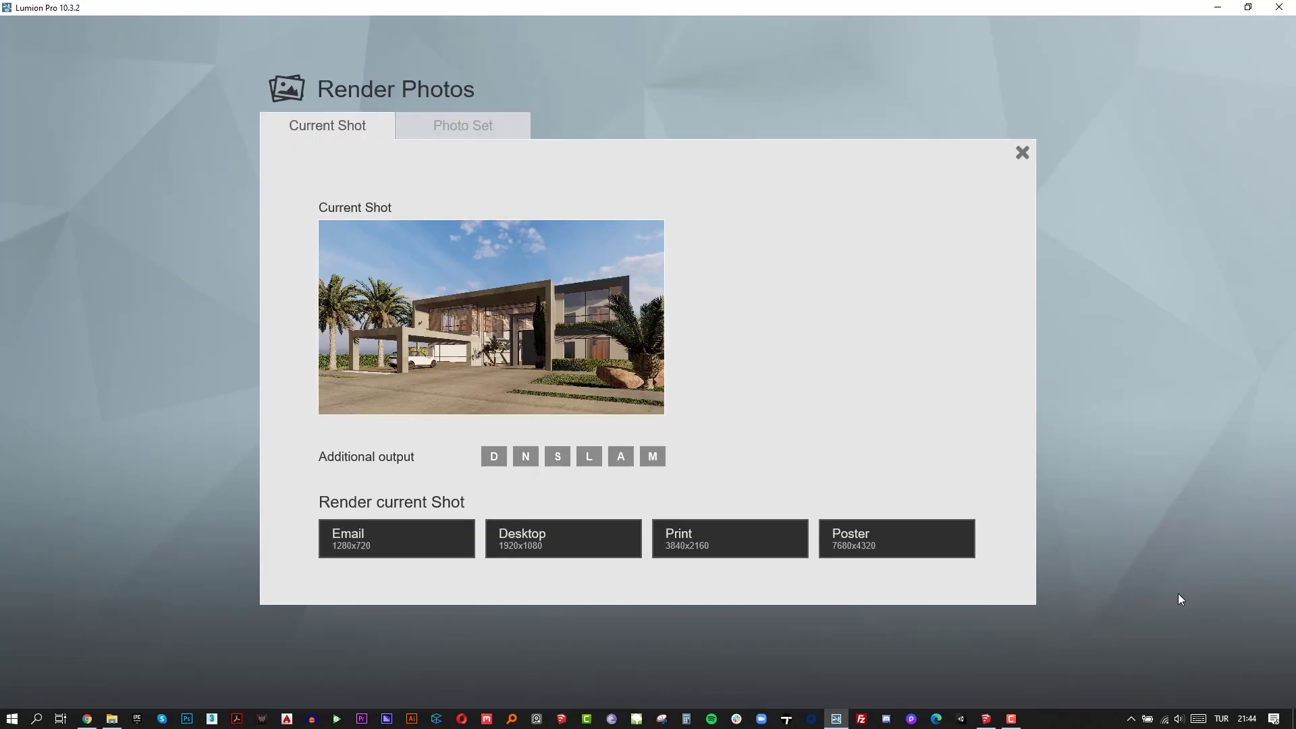
click(596, 553)
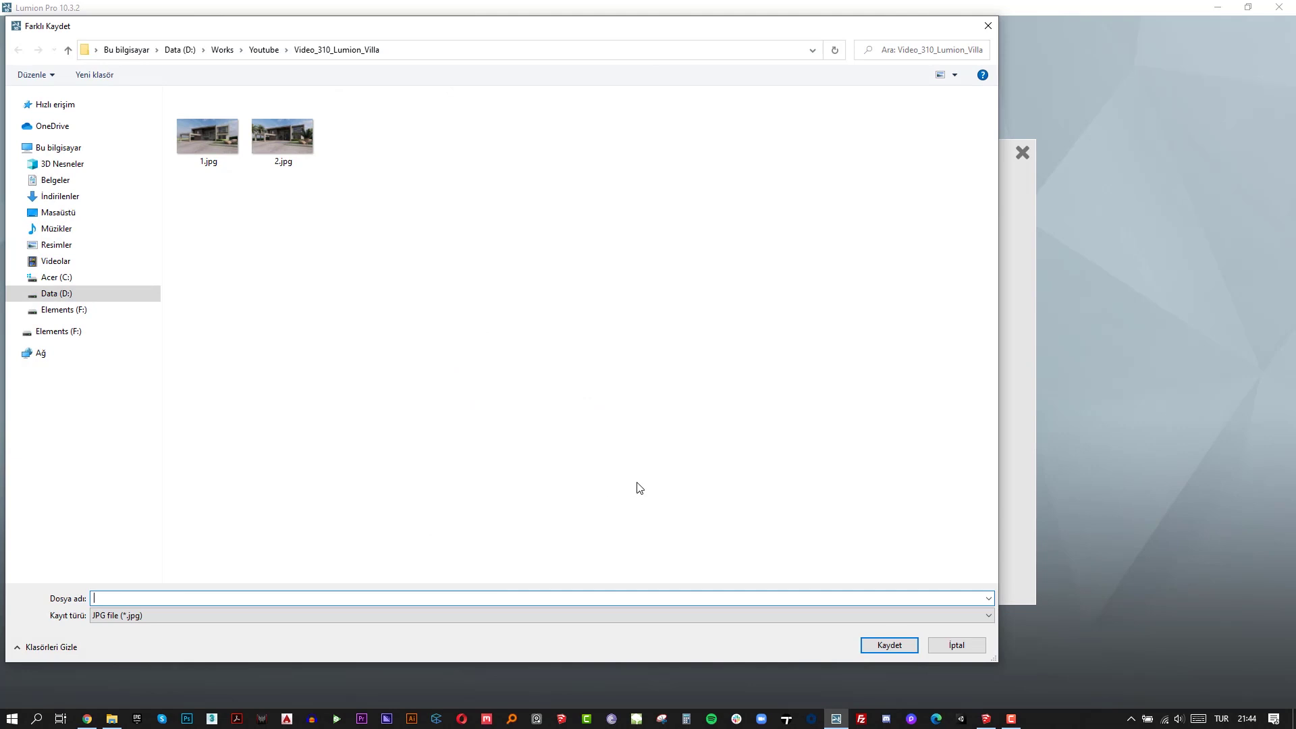
click(956, 645)
click(1022, 151)
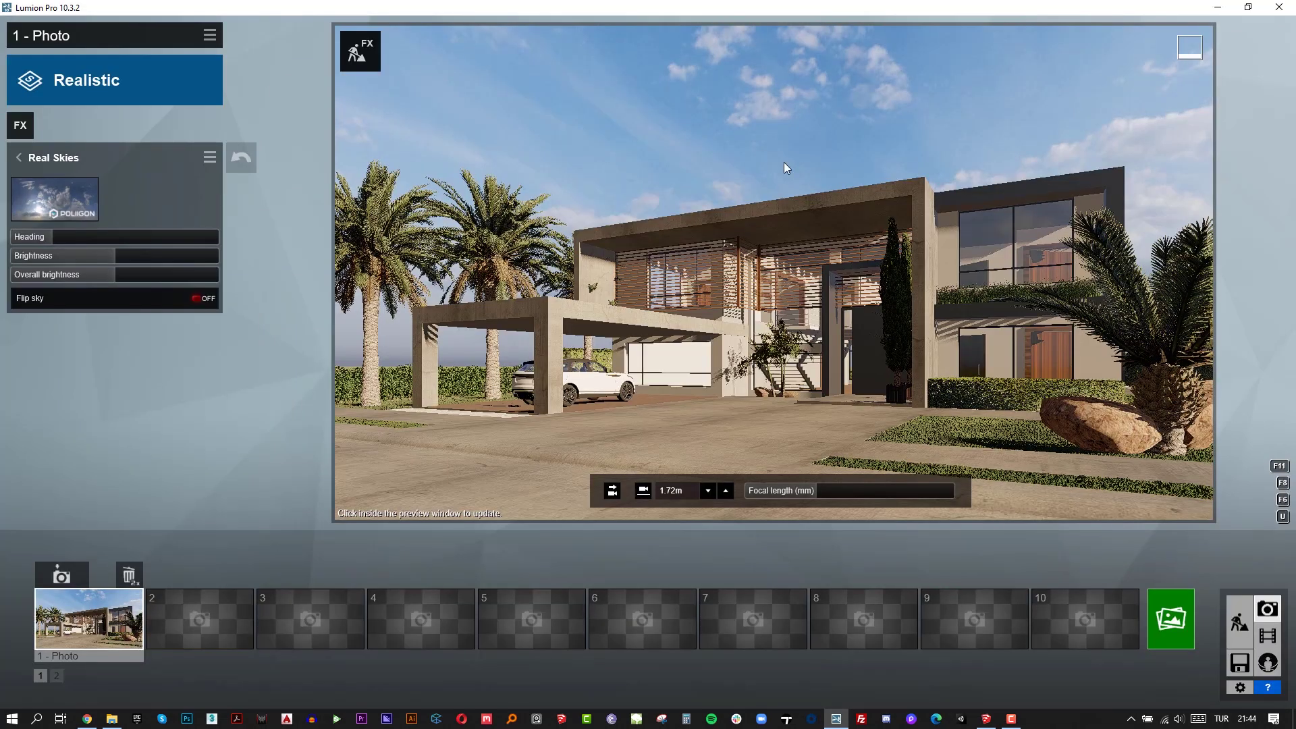
Turn the Real Skies heading to about the middle of its range.
drag(67, 236, 117, 236)
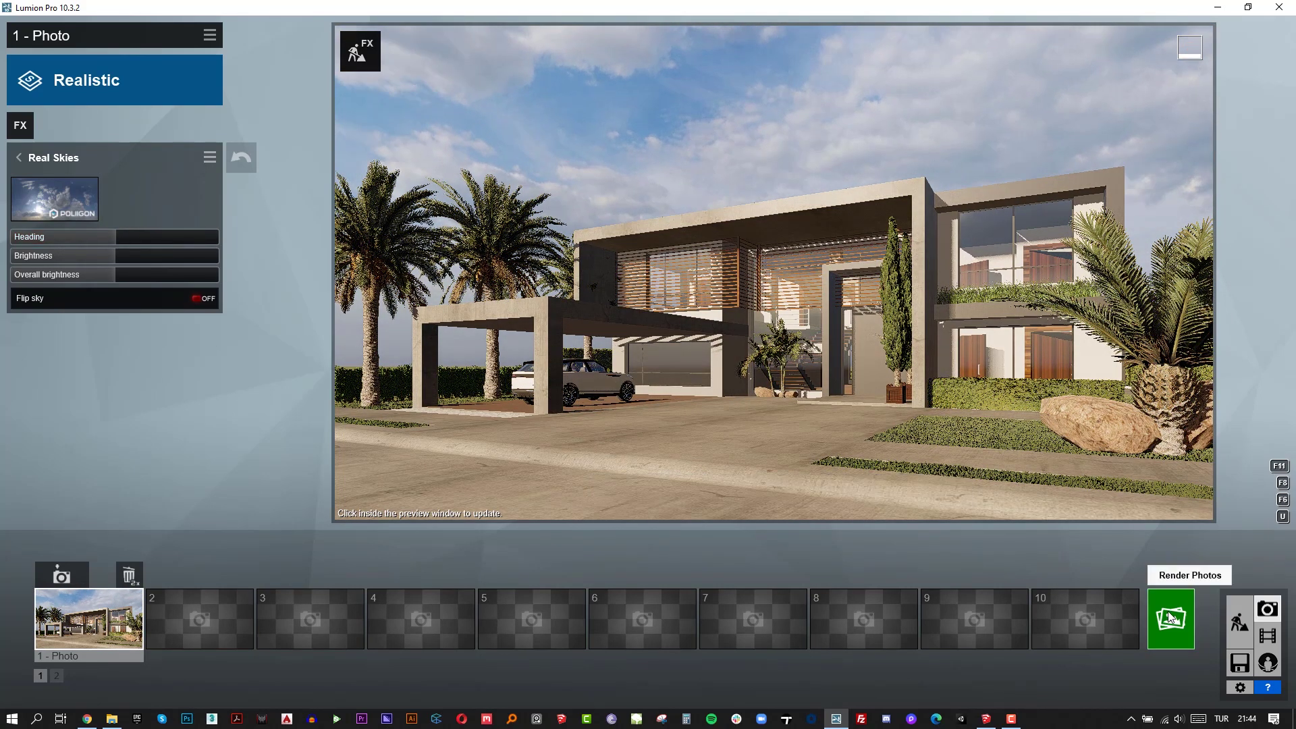
Render the current shot at Desktop size, 1920x1080, with the file name 3, and open its output folder.
click(1171, 618)
click(560, 536)
text(3)
key(Return)
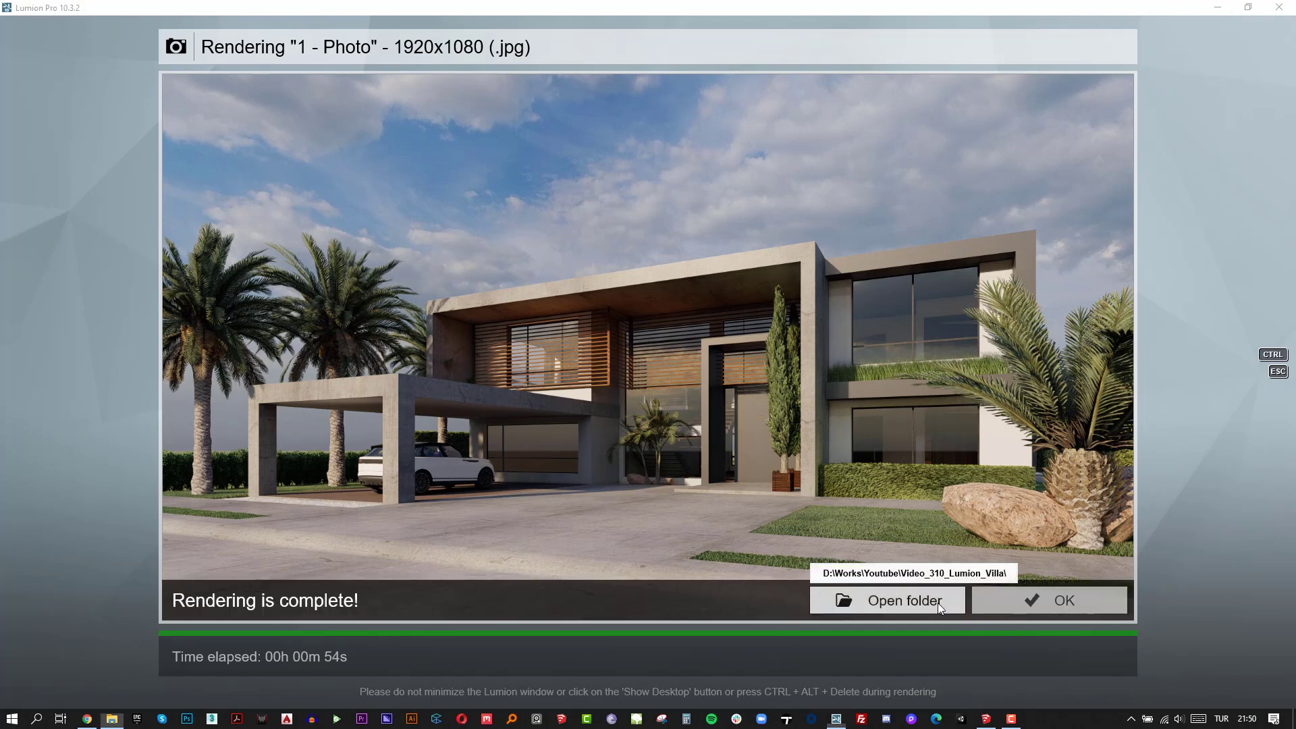
click(888, 600)
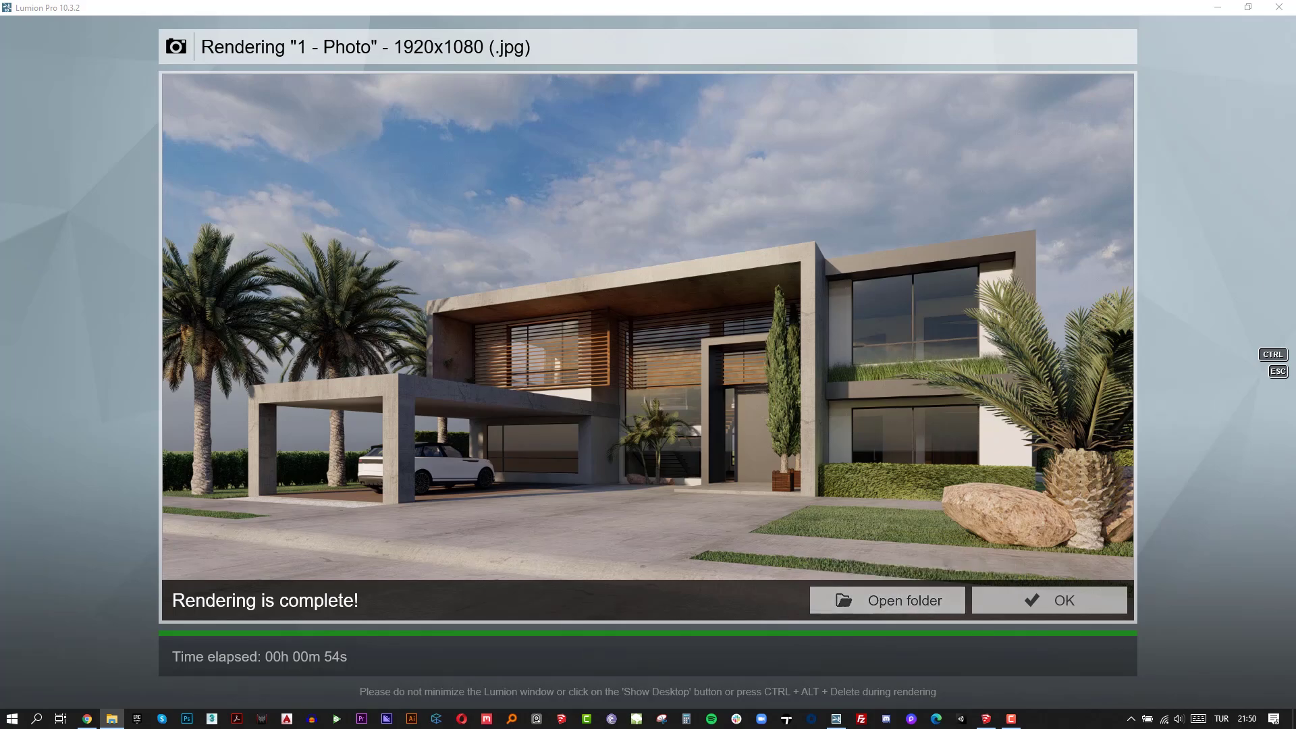